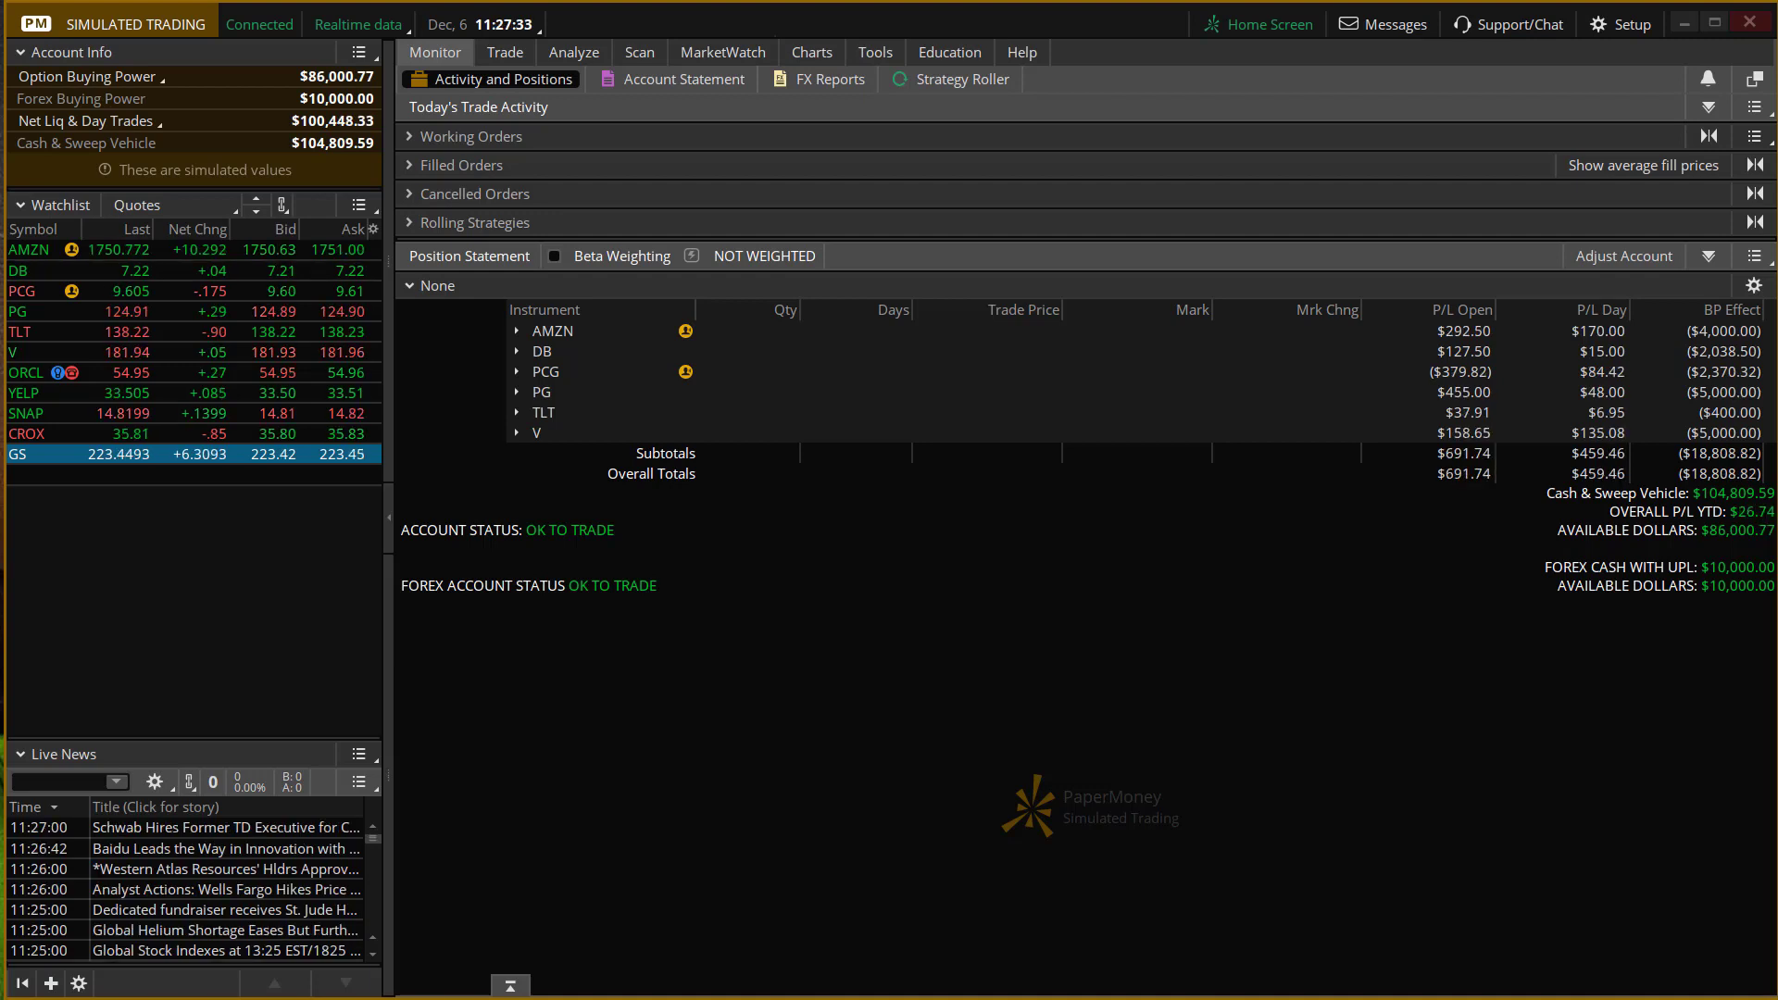
- Open the Account Statement under Monitor
click(570, 51)
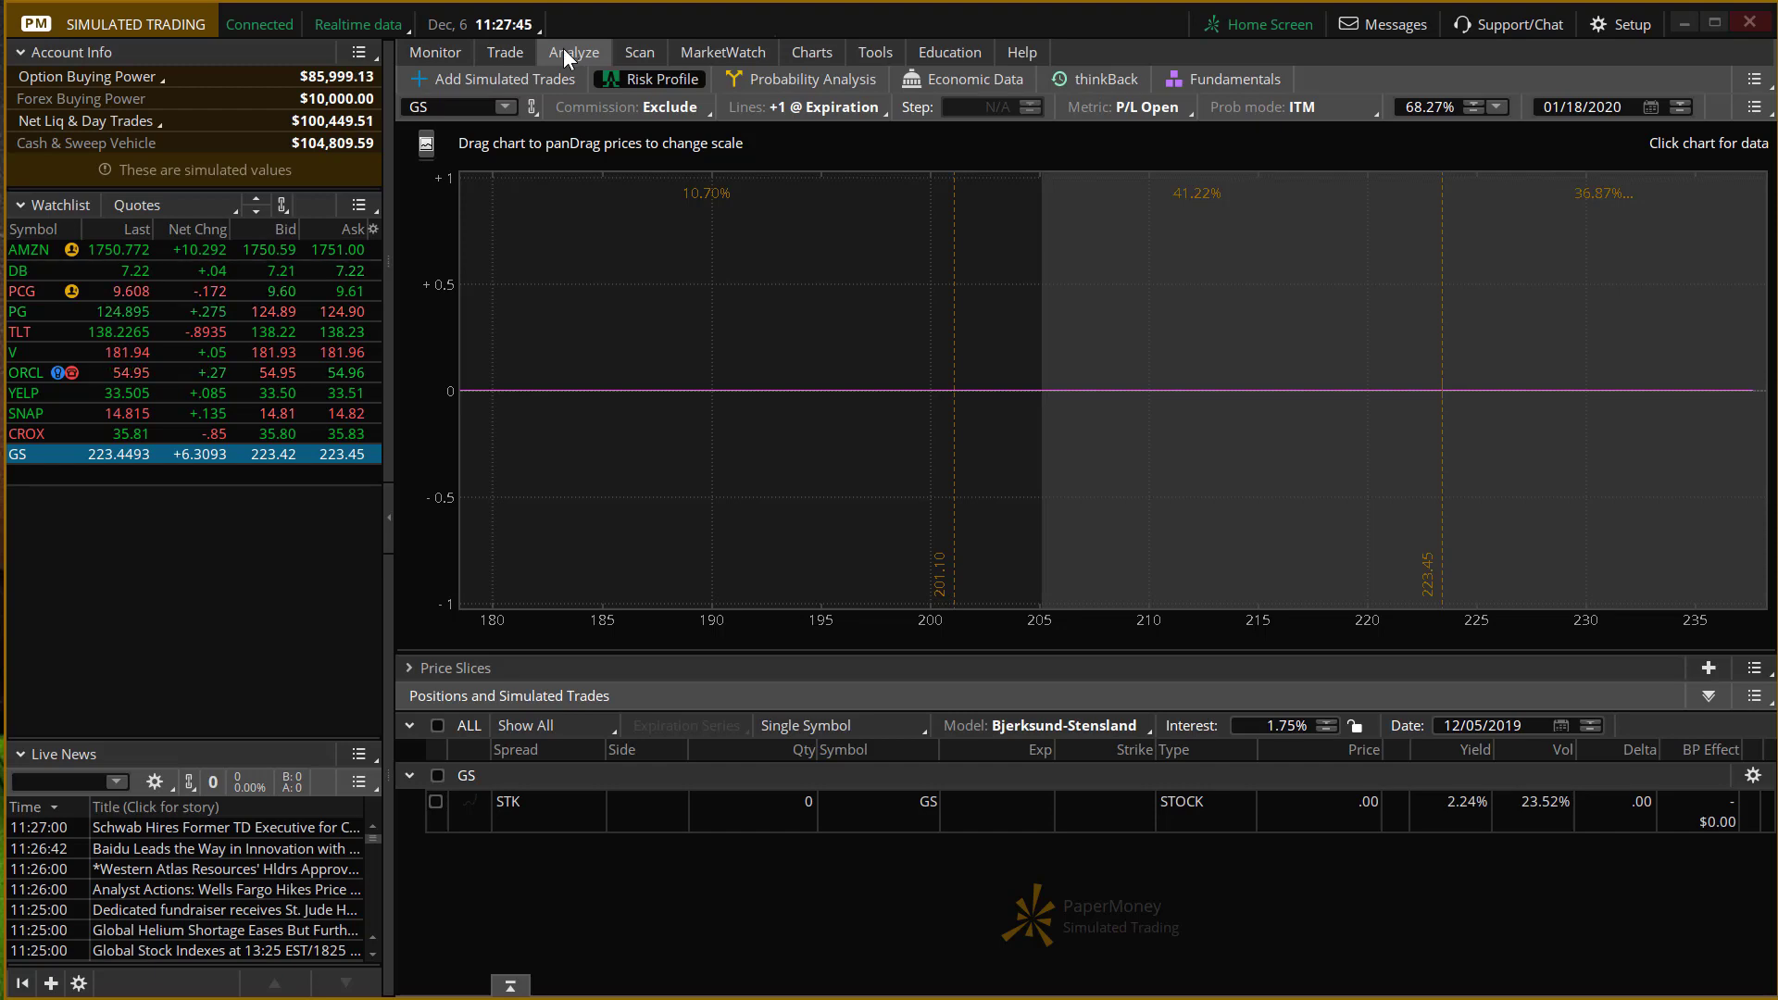
click(441, 46)
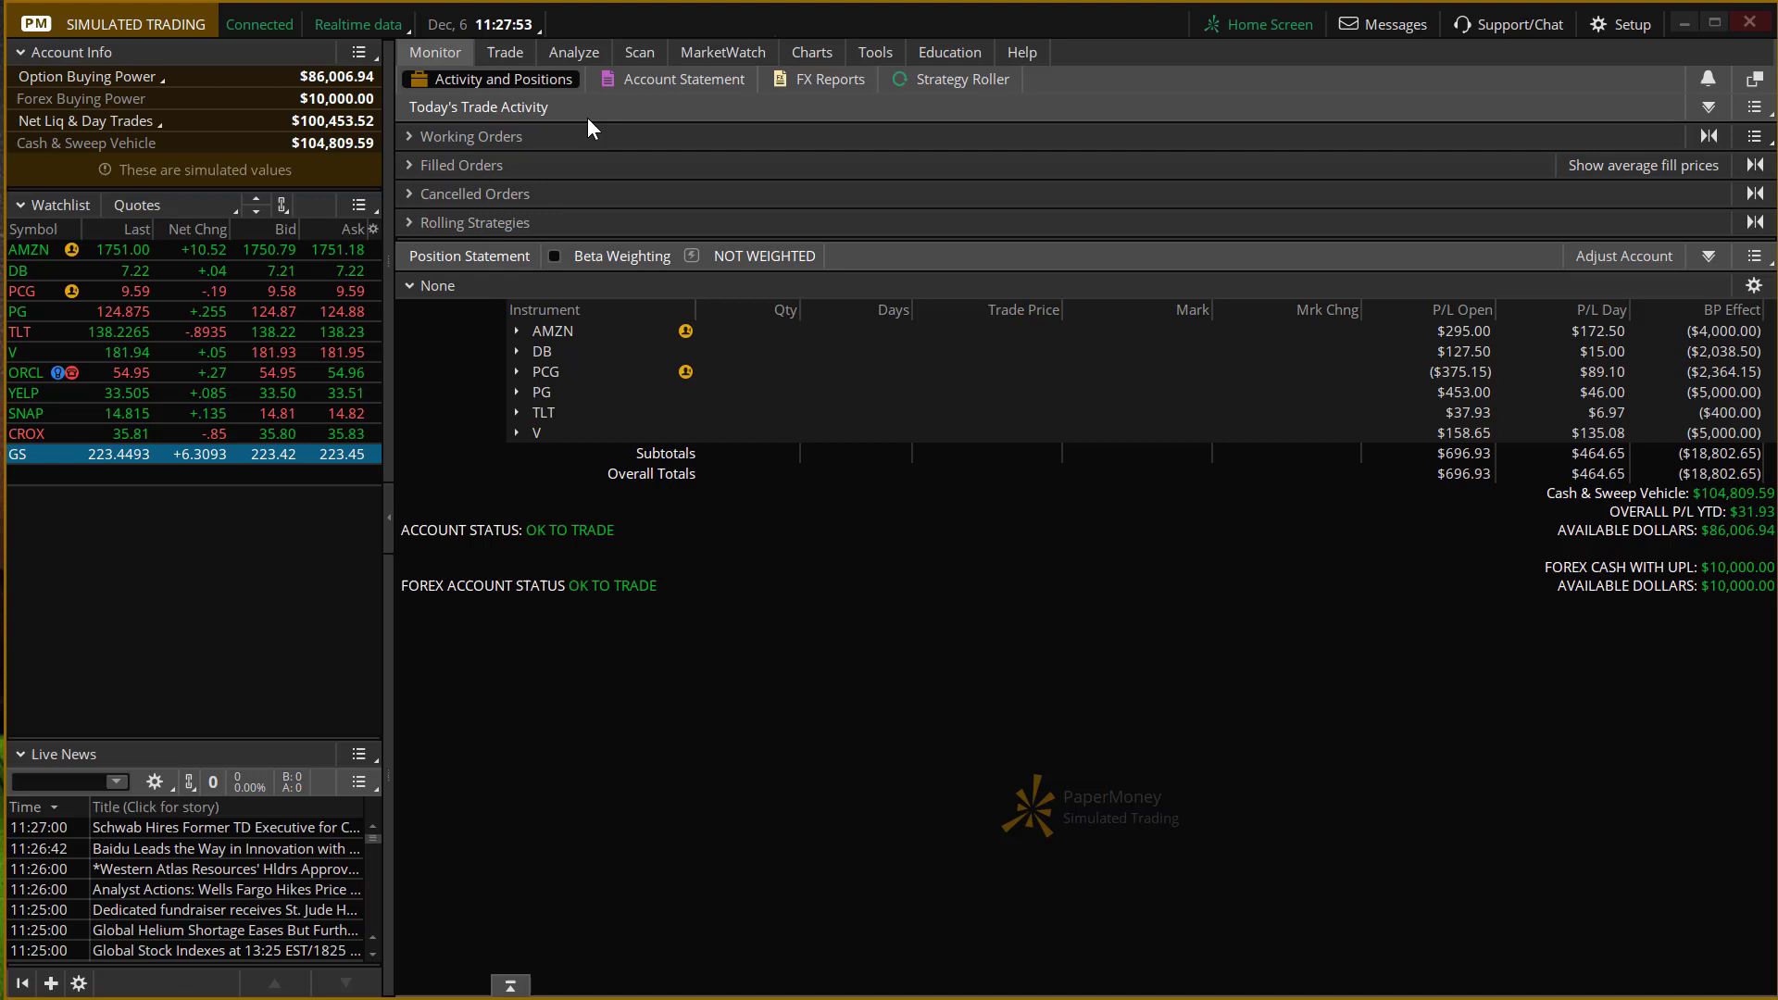
click(656, 80)
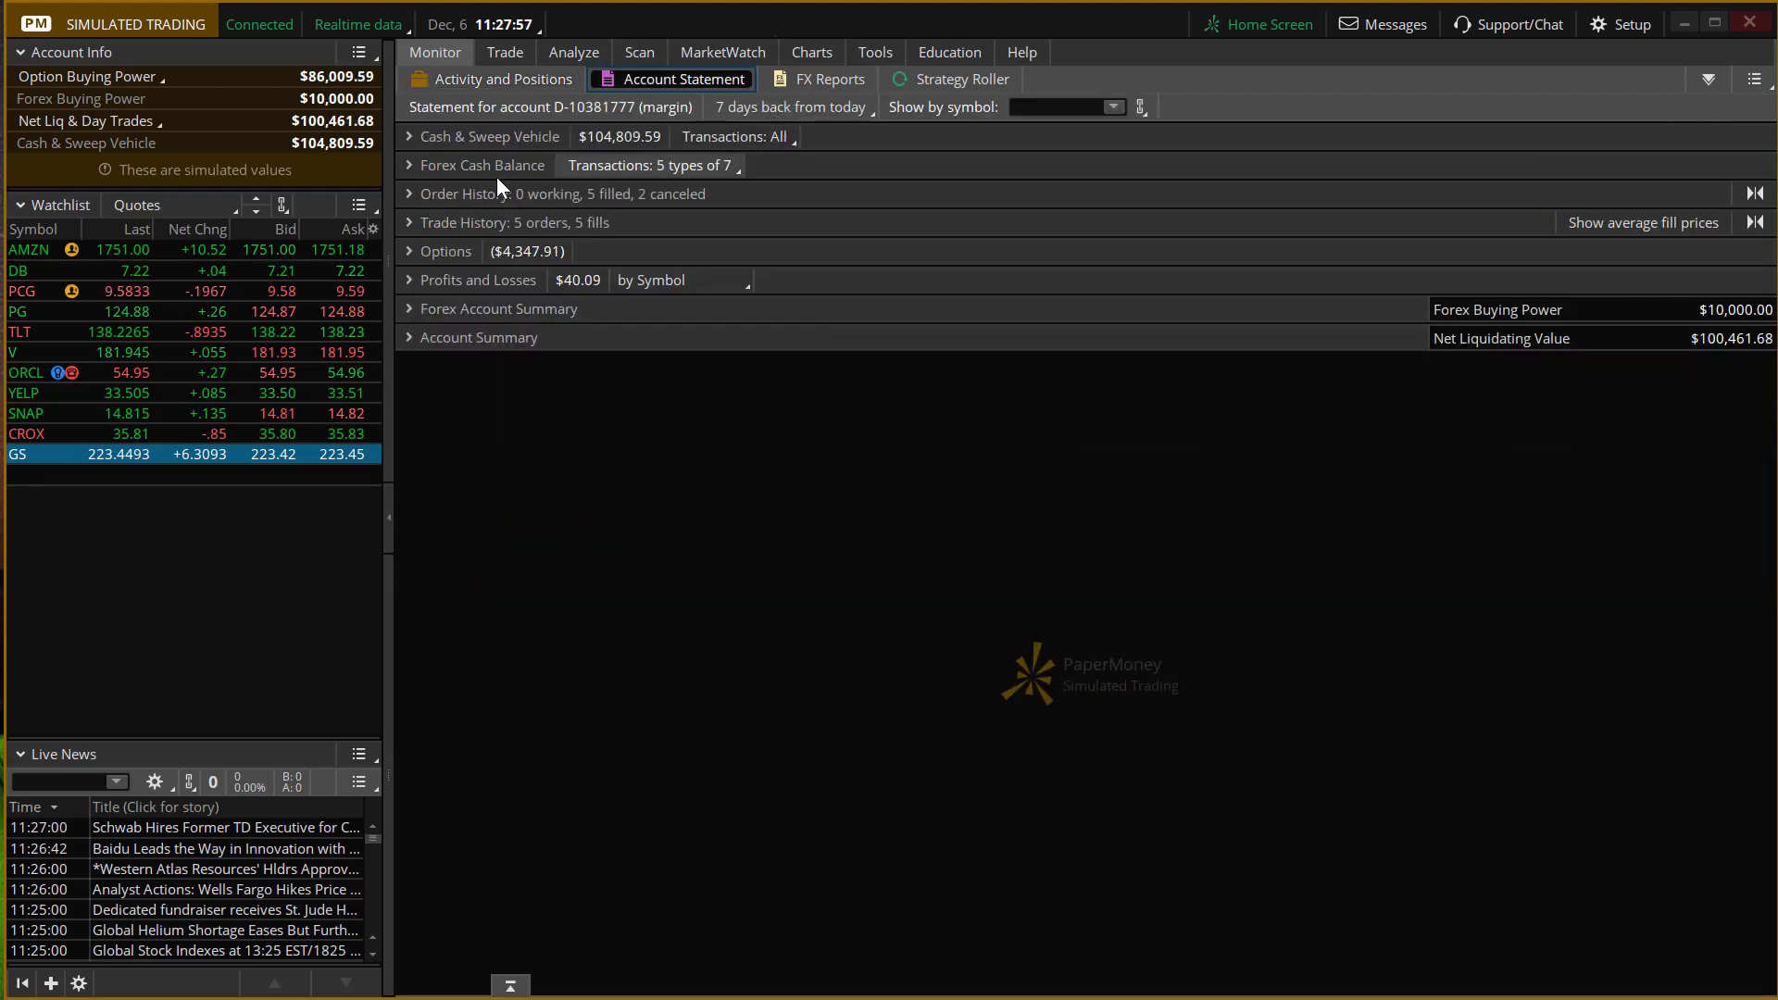
- Expand Order History and send the canceled GS put butterfly order to Analyze trade
click(419, 221)
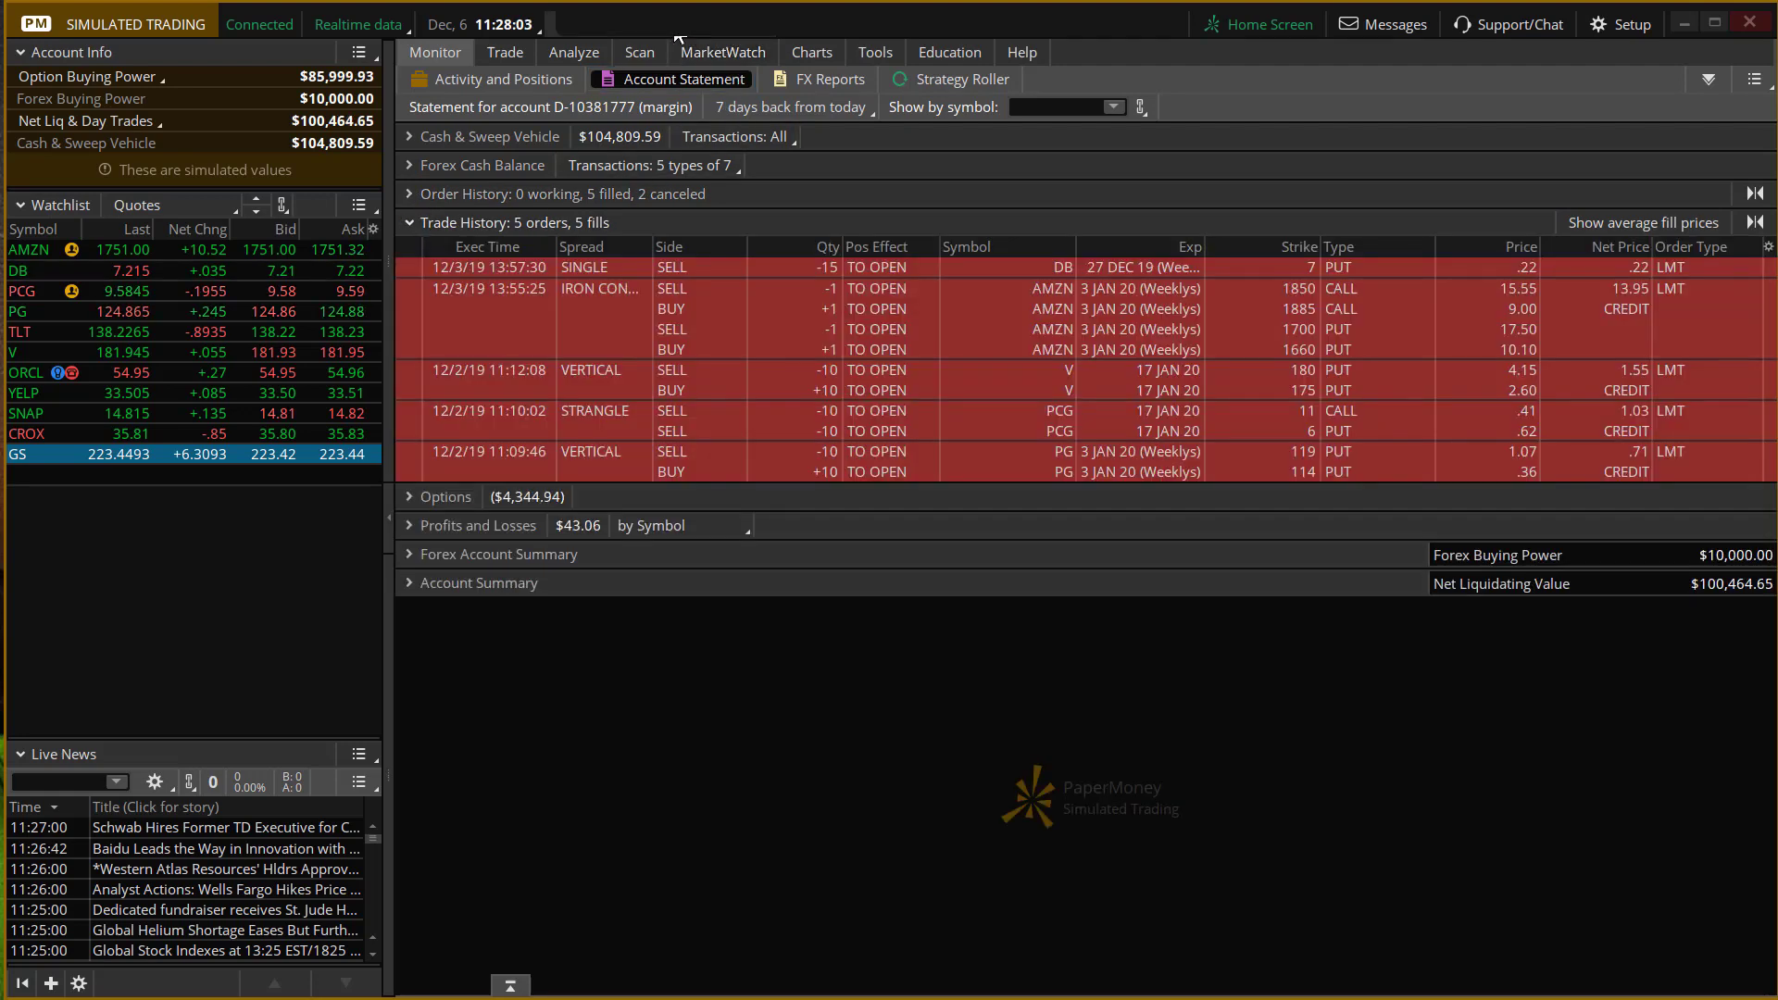
click(422, 195)
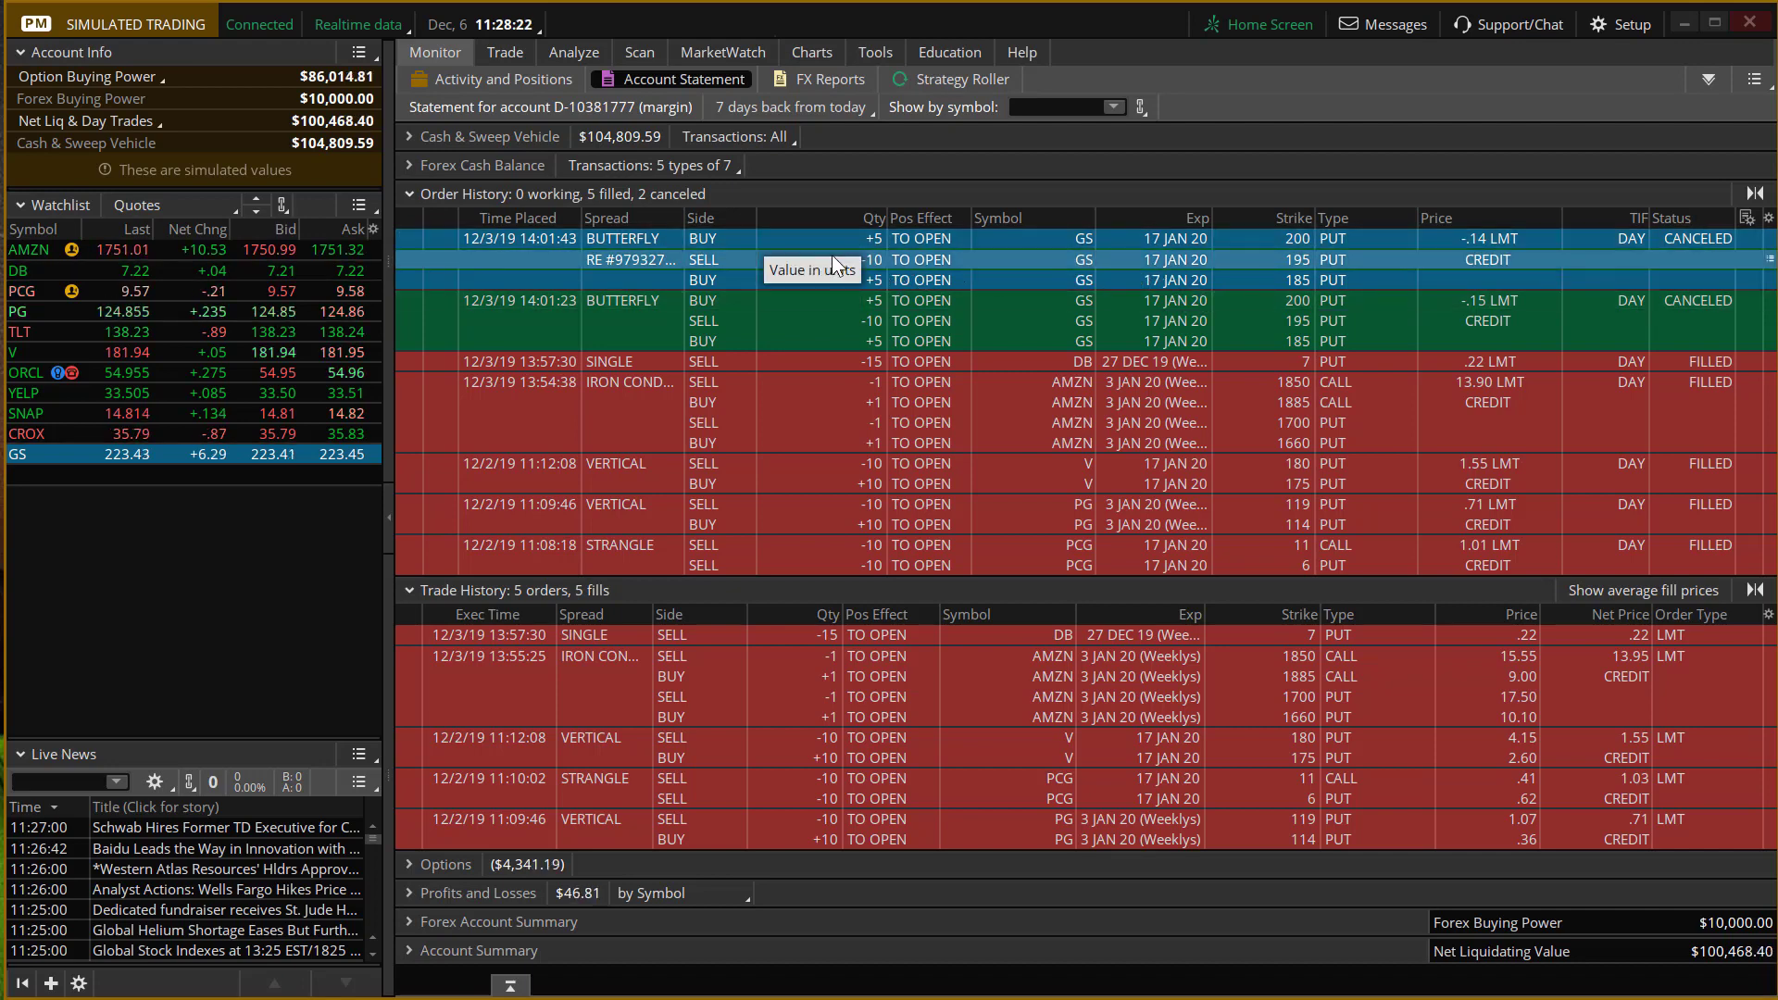
right_click(887, 248)
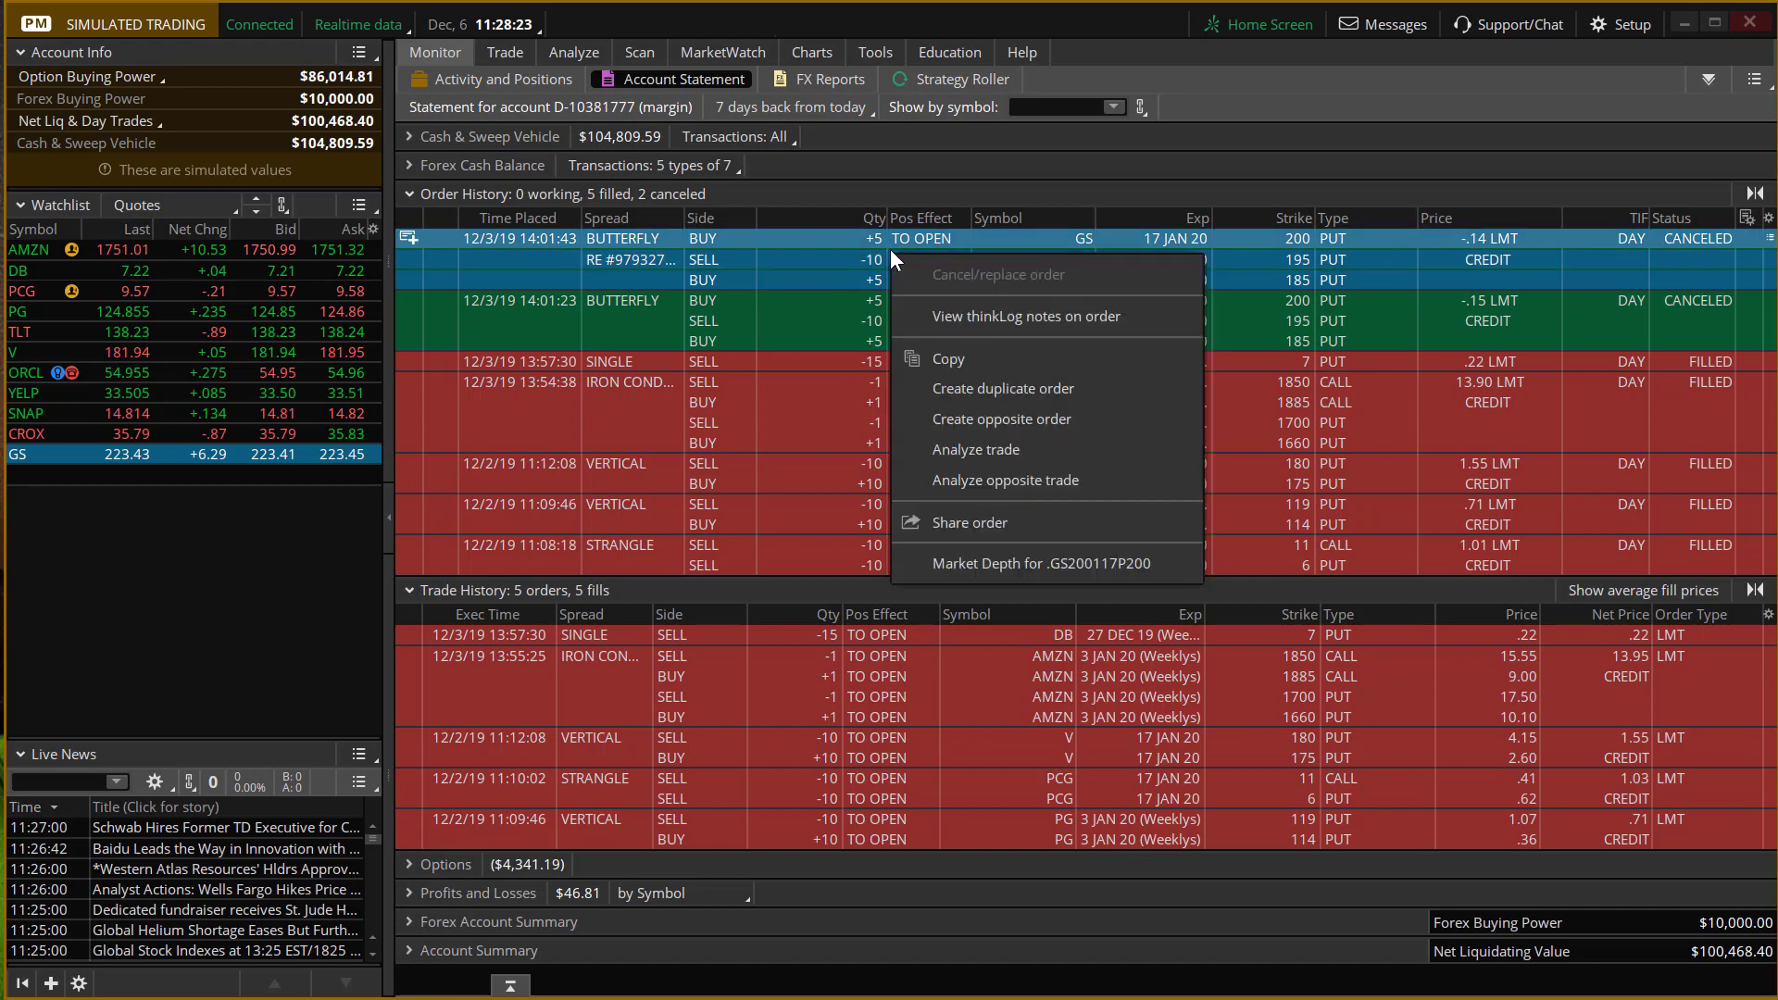
click(972, 451)
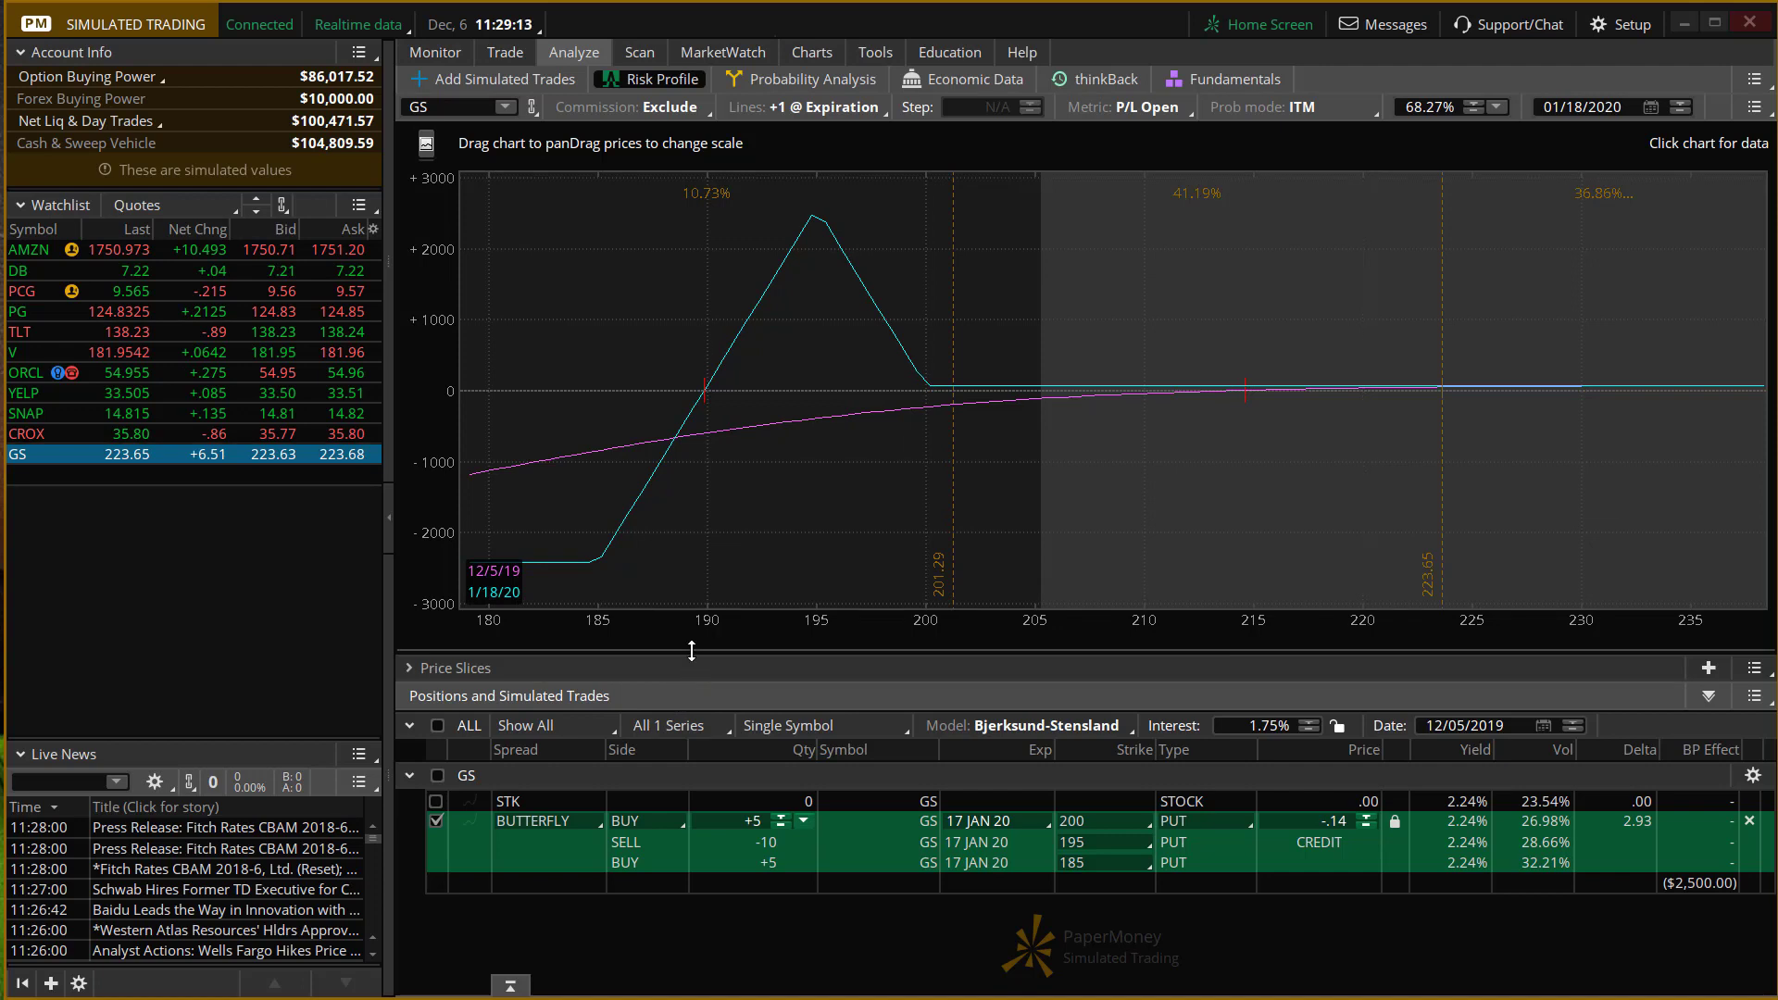
- Make the risk graph taller, then shrink it back above the Price Slices panel
drag(691, 654, 652, 706)
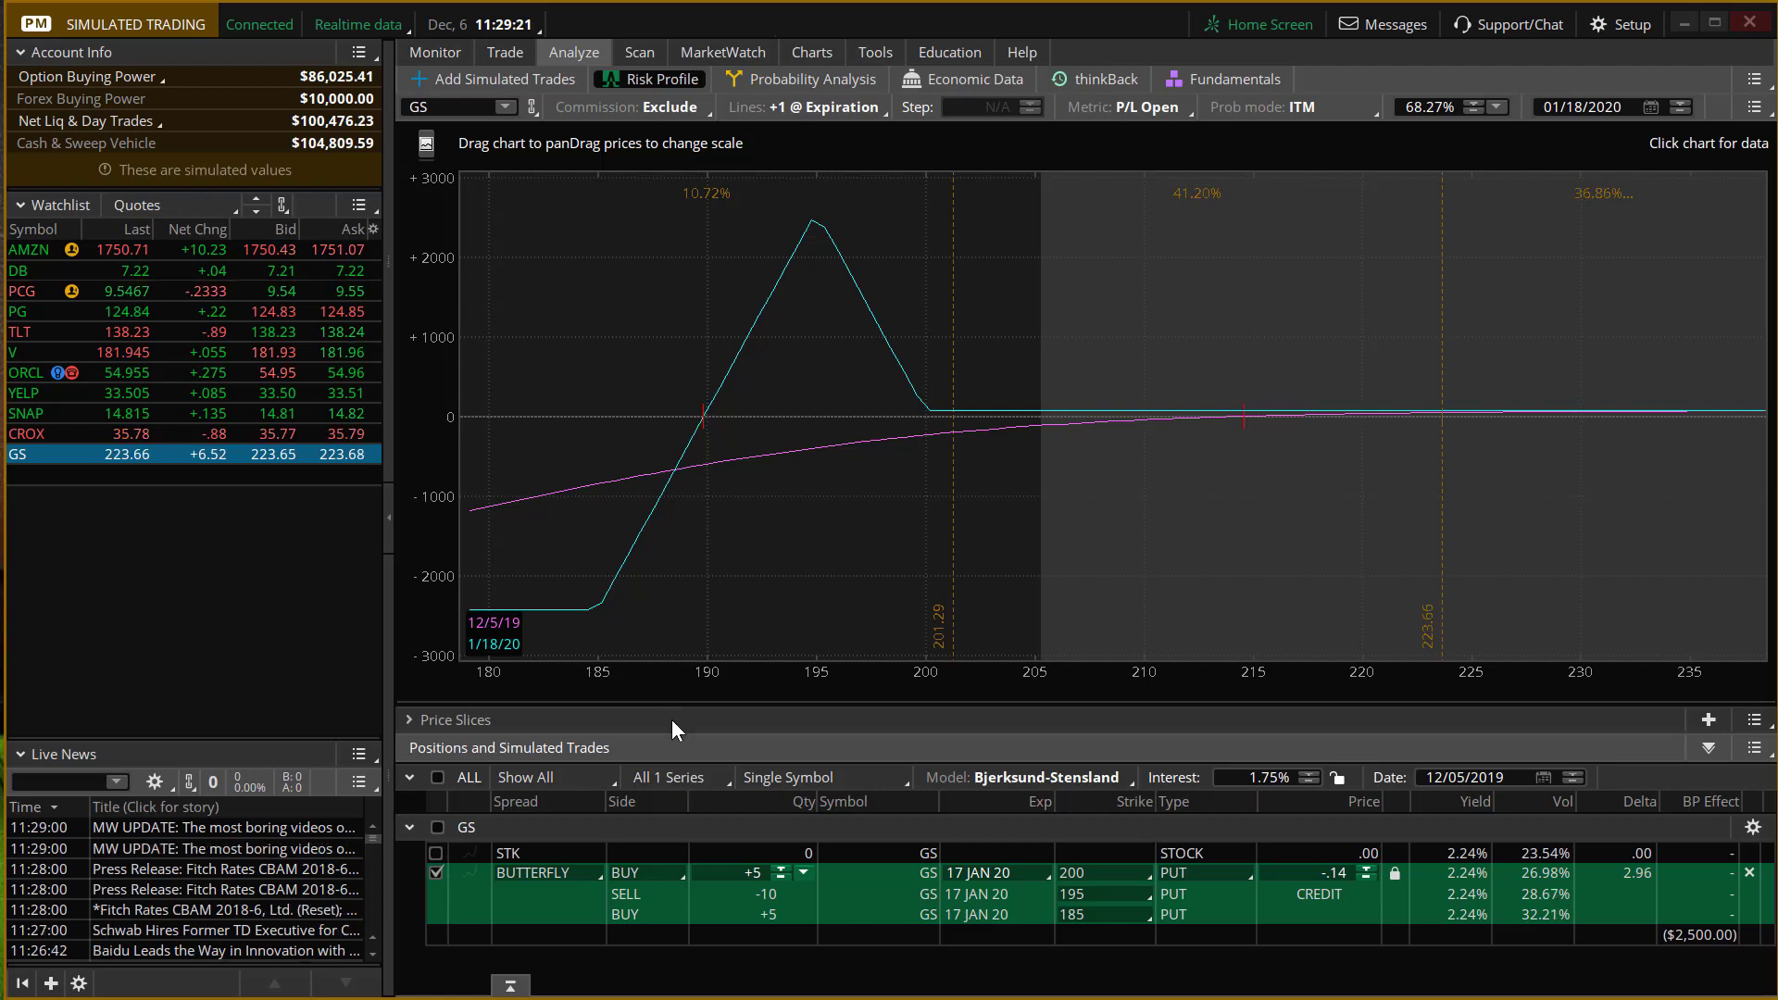
drag(672, 704, 673, 634)
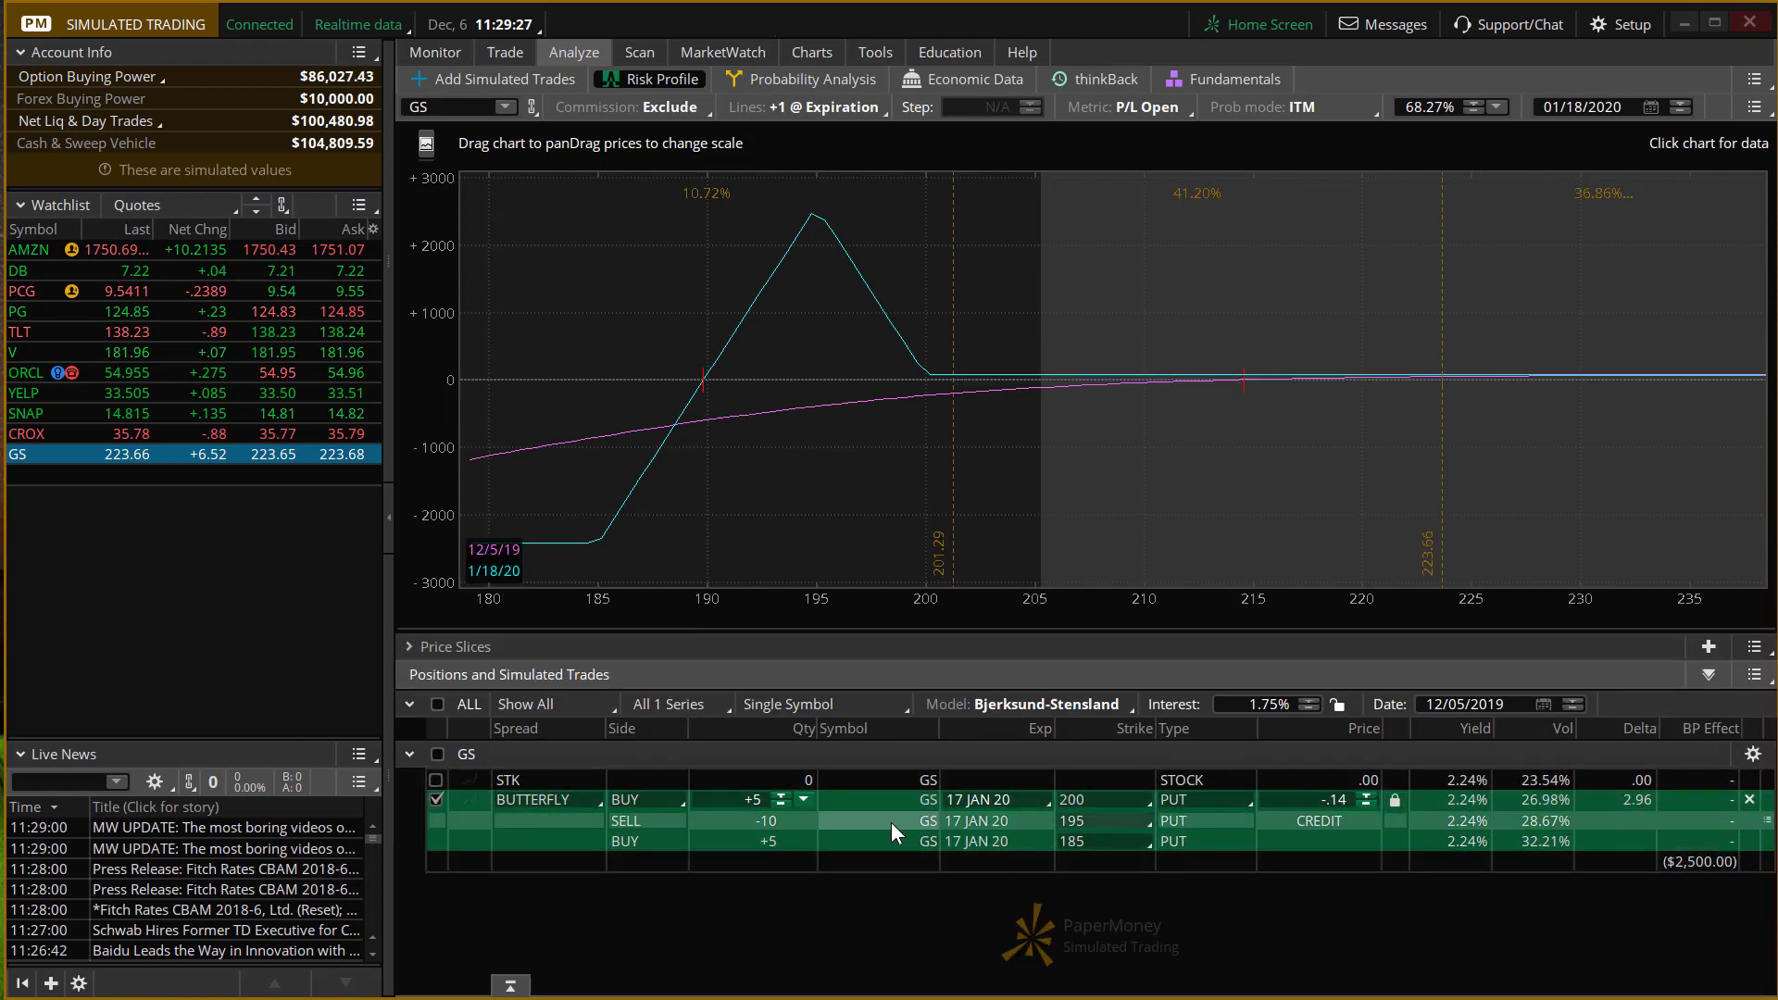
right_click(852, 810)
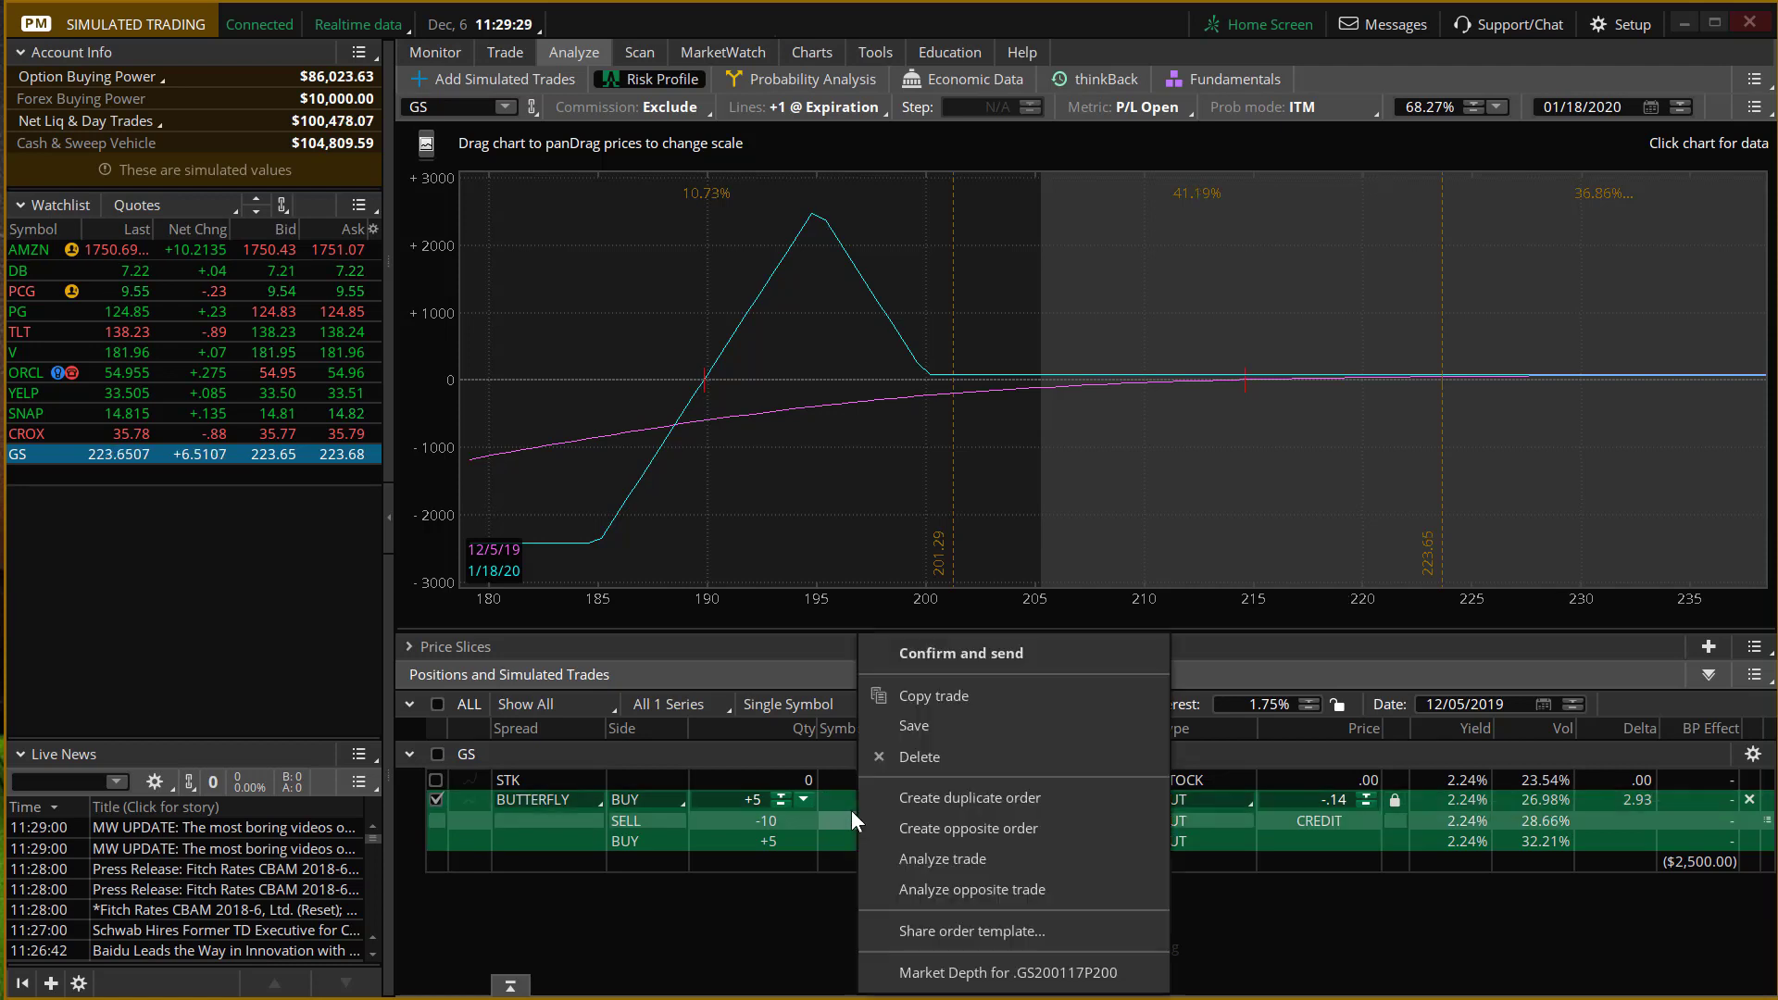
click(948, 889)
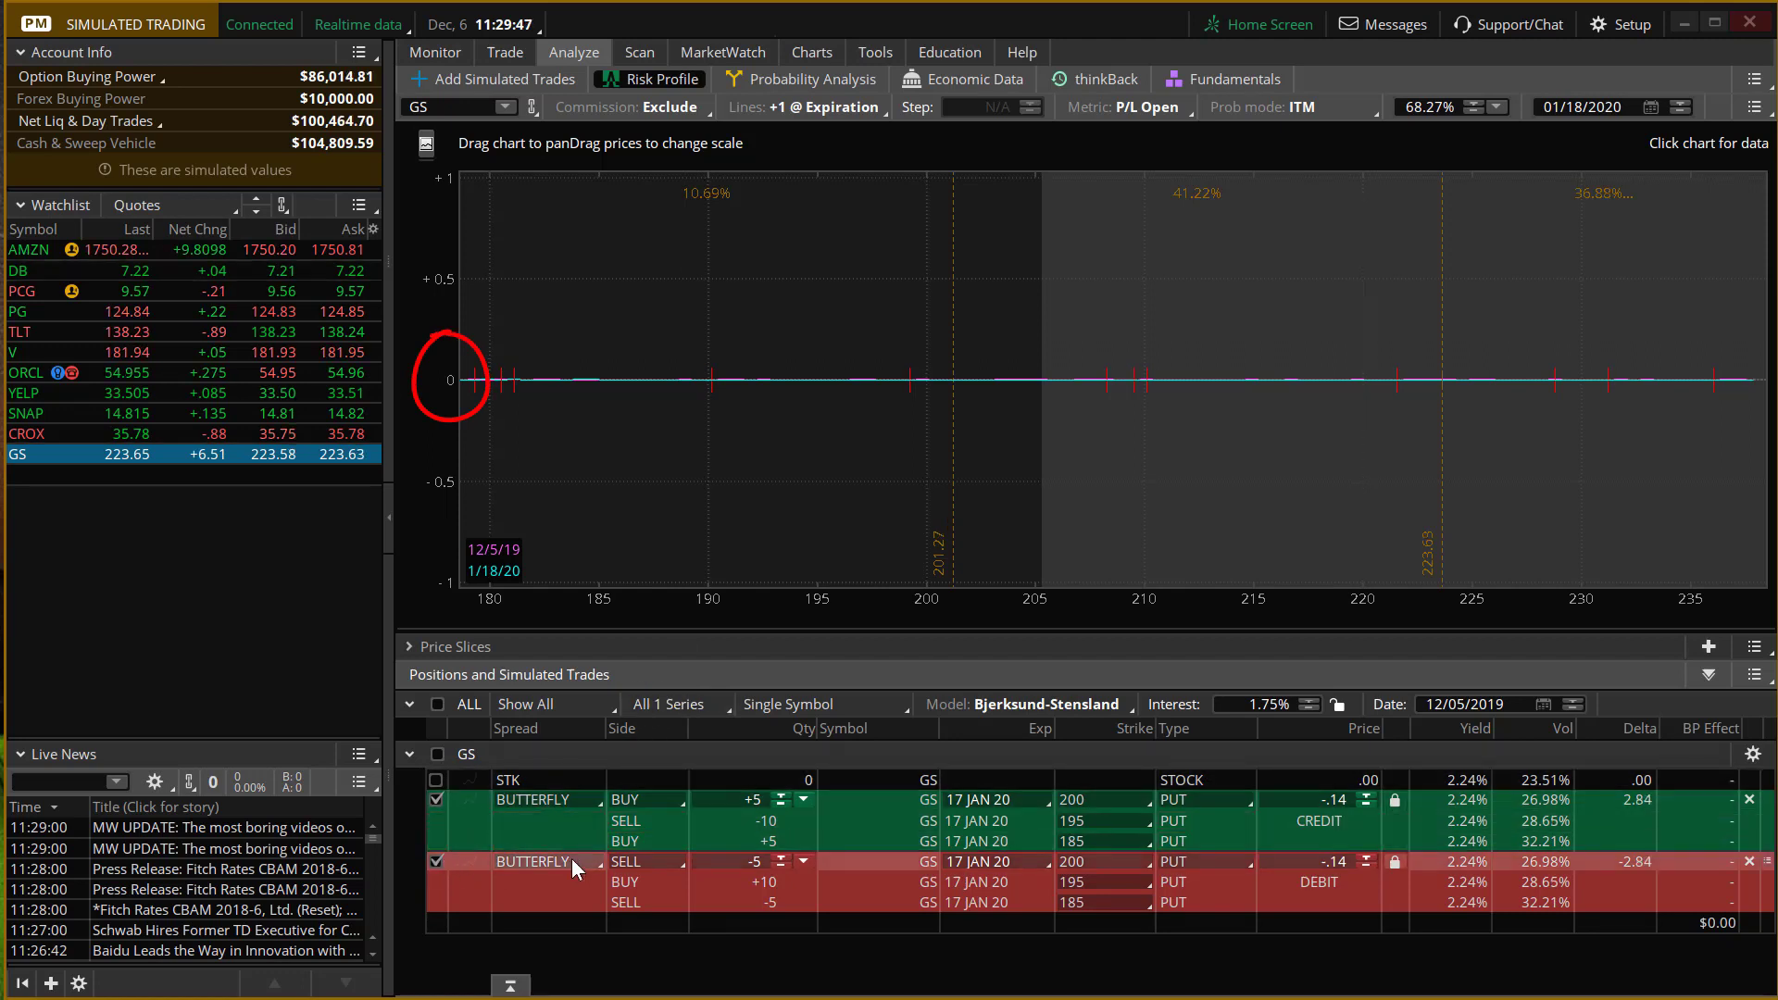
click(654, 859)
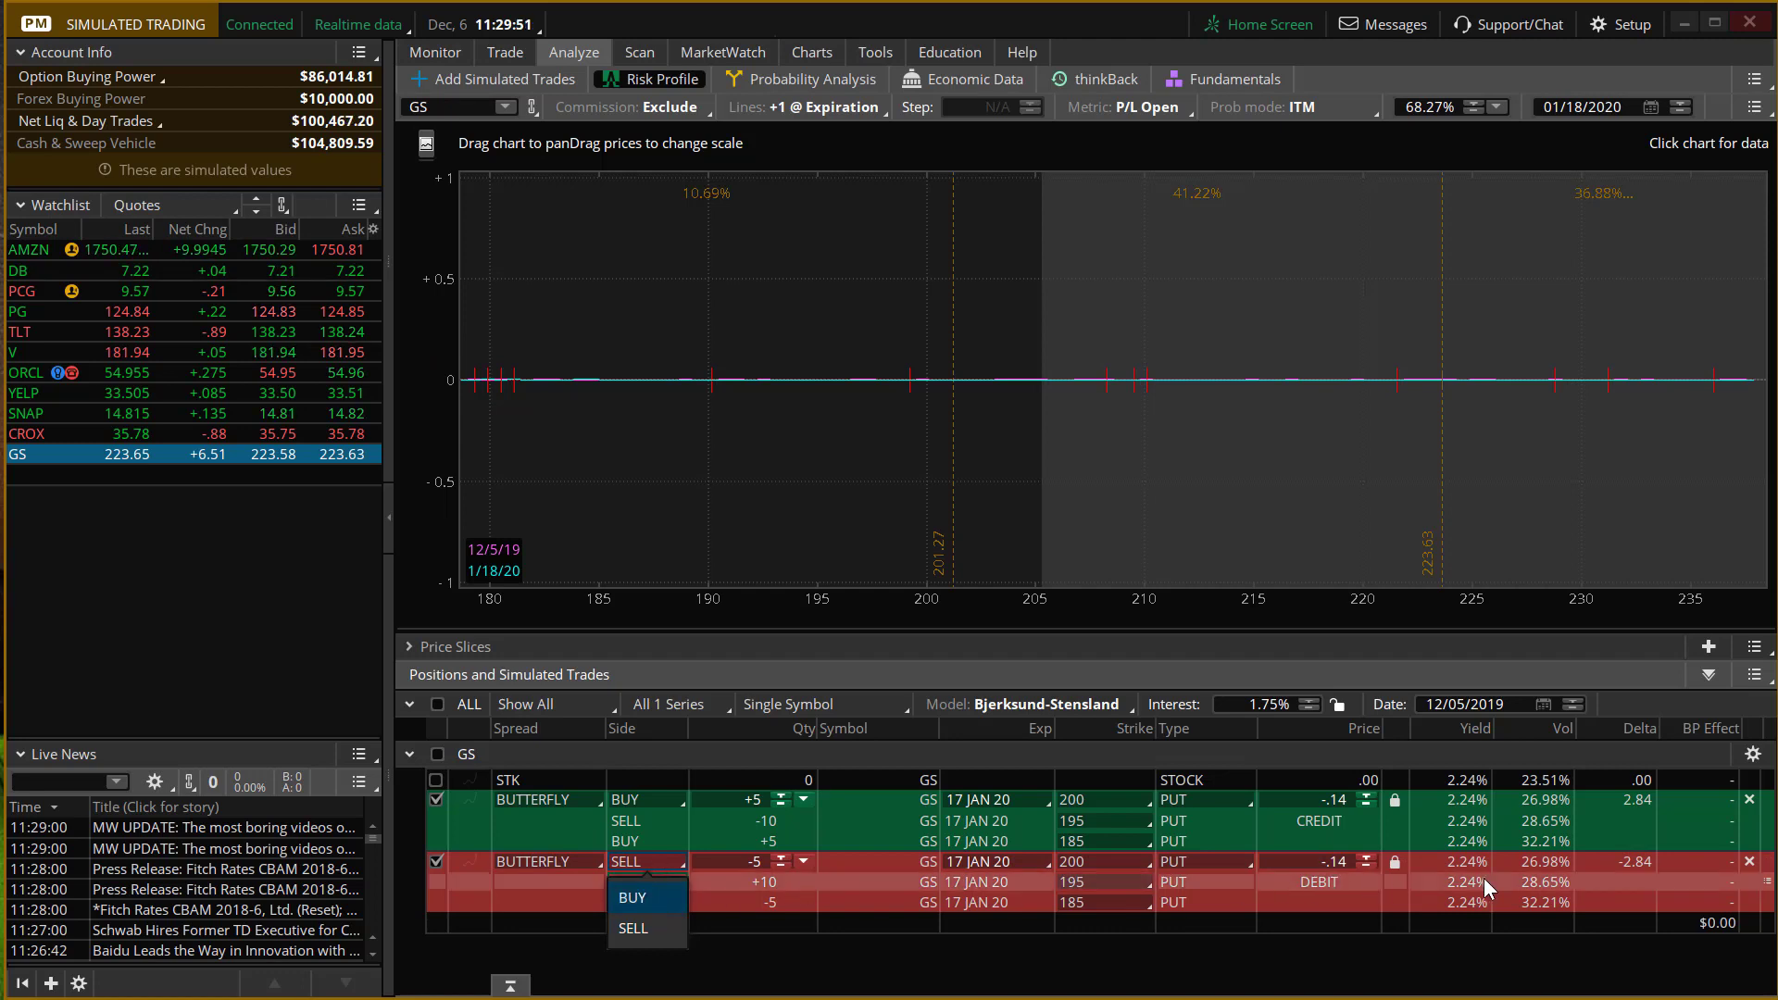
click(1749, 862)
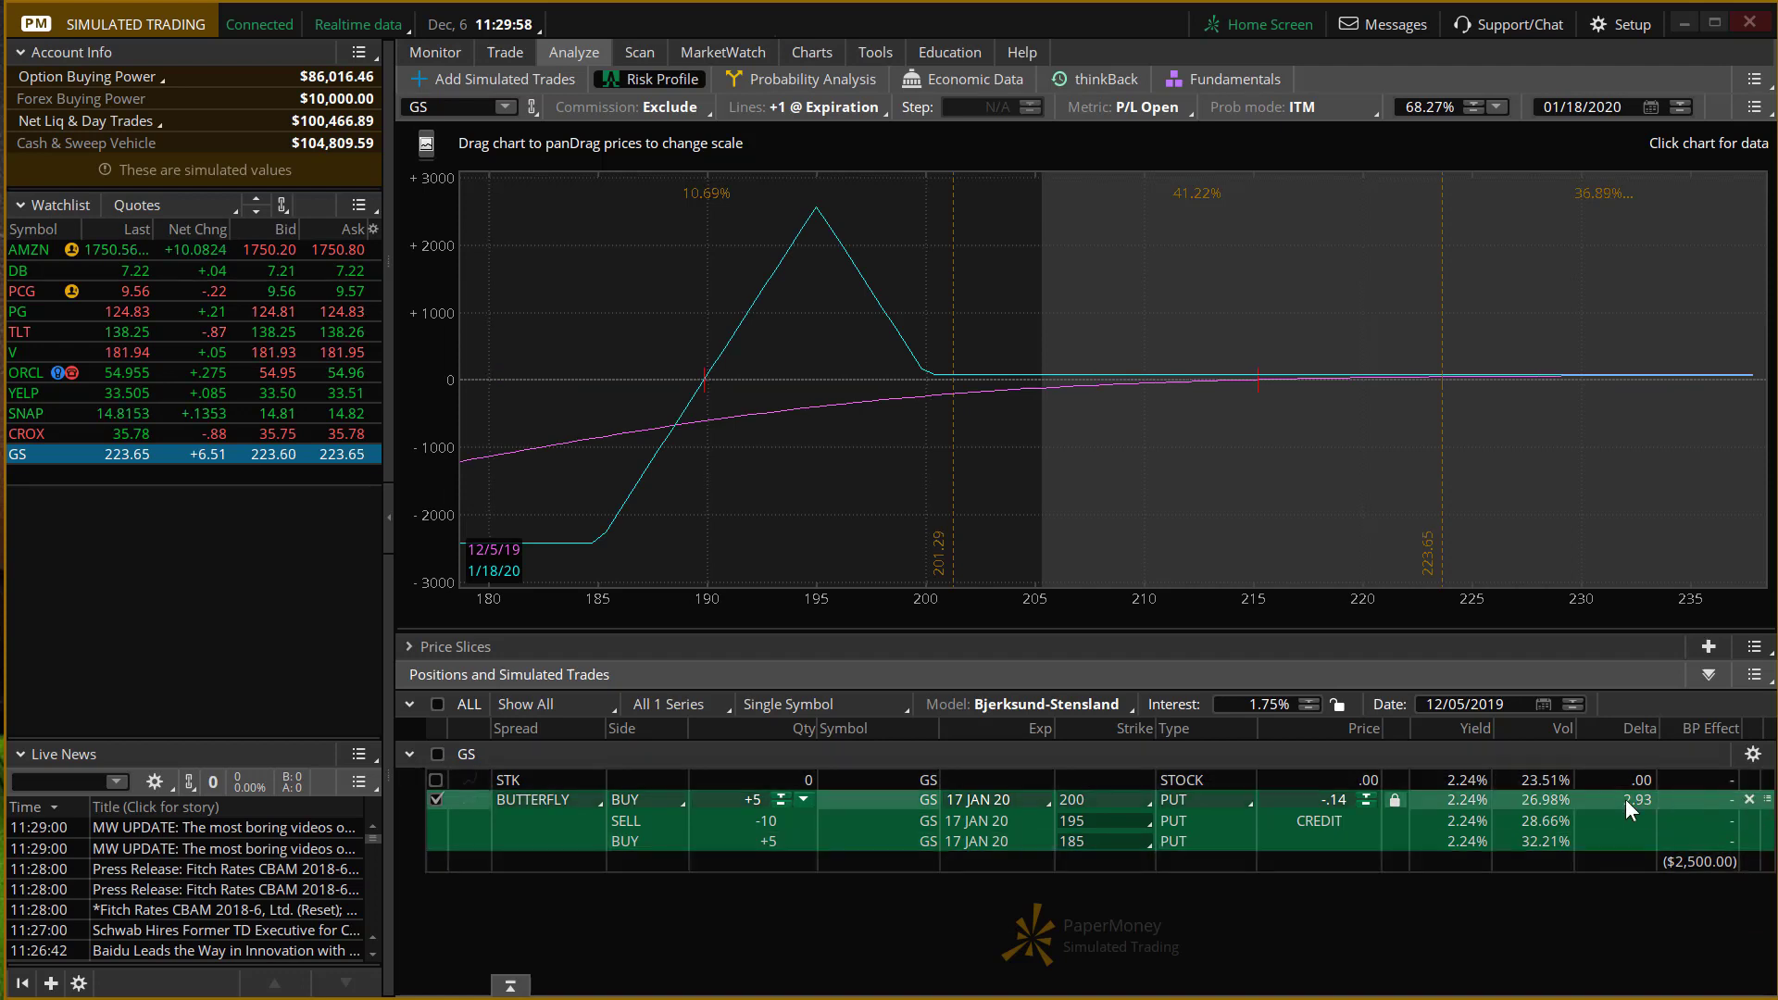
right_click(849, 813)
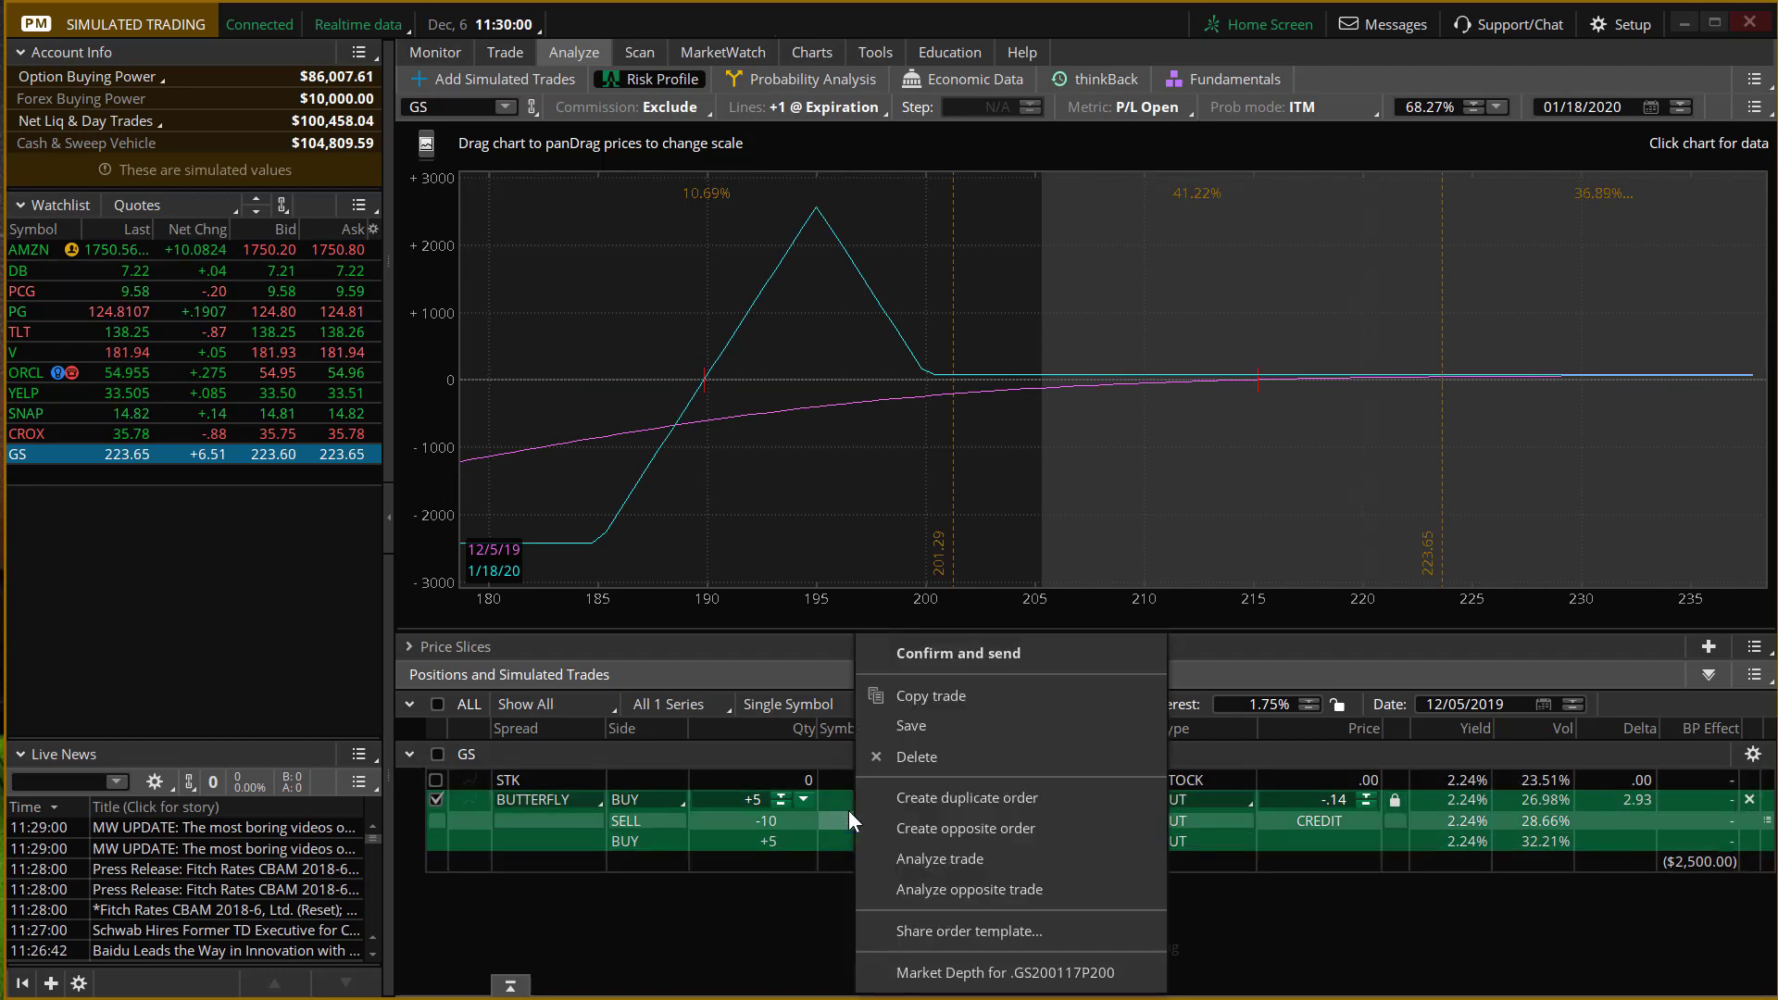
- Add a second GS put butterfly, uncheck the original, and change the copy's 200 strike to 205
click(929, 853)
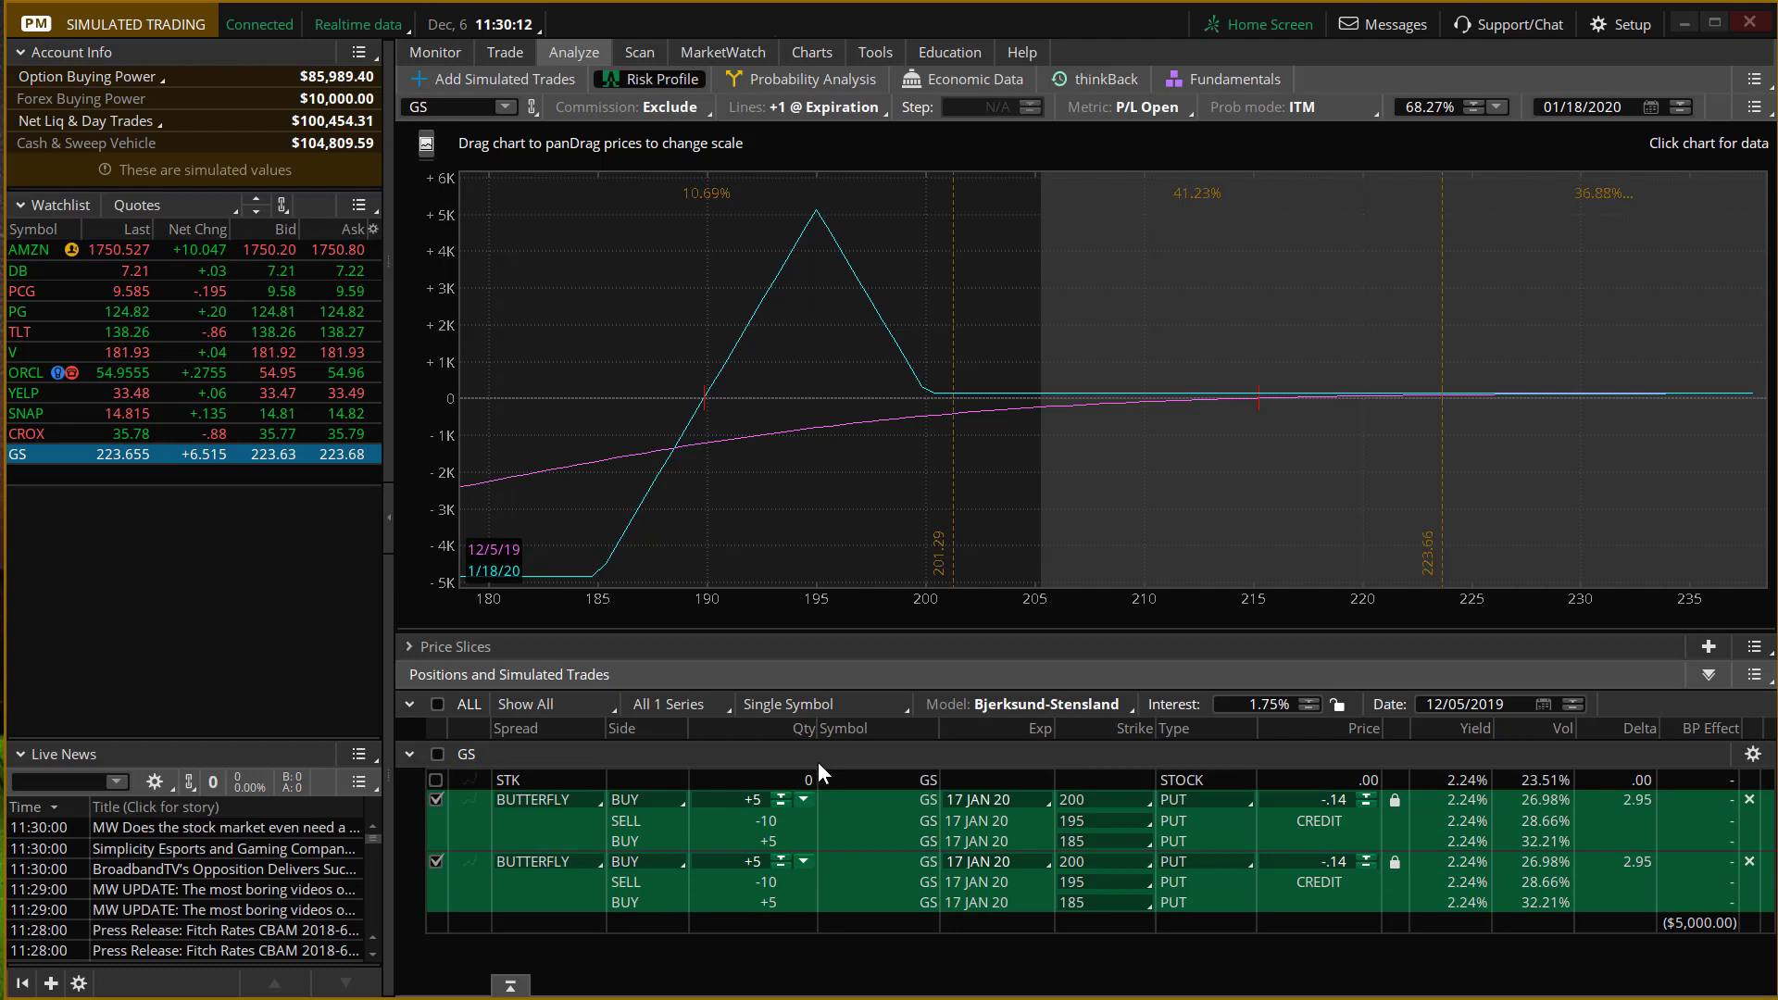
click(435, 798)
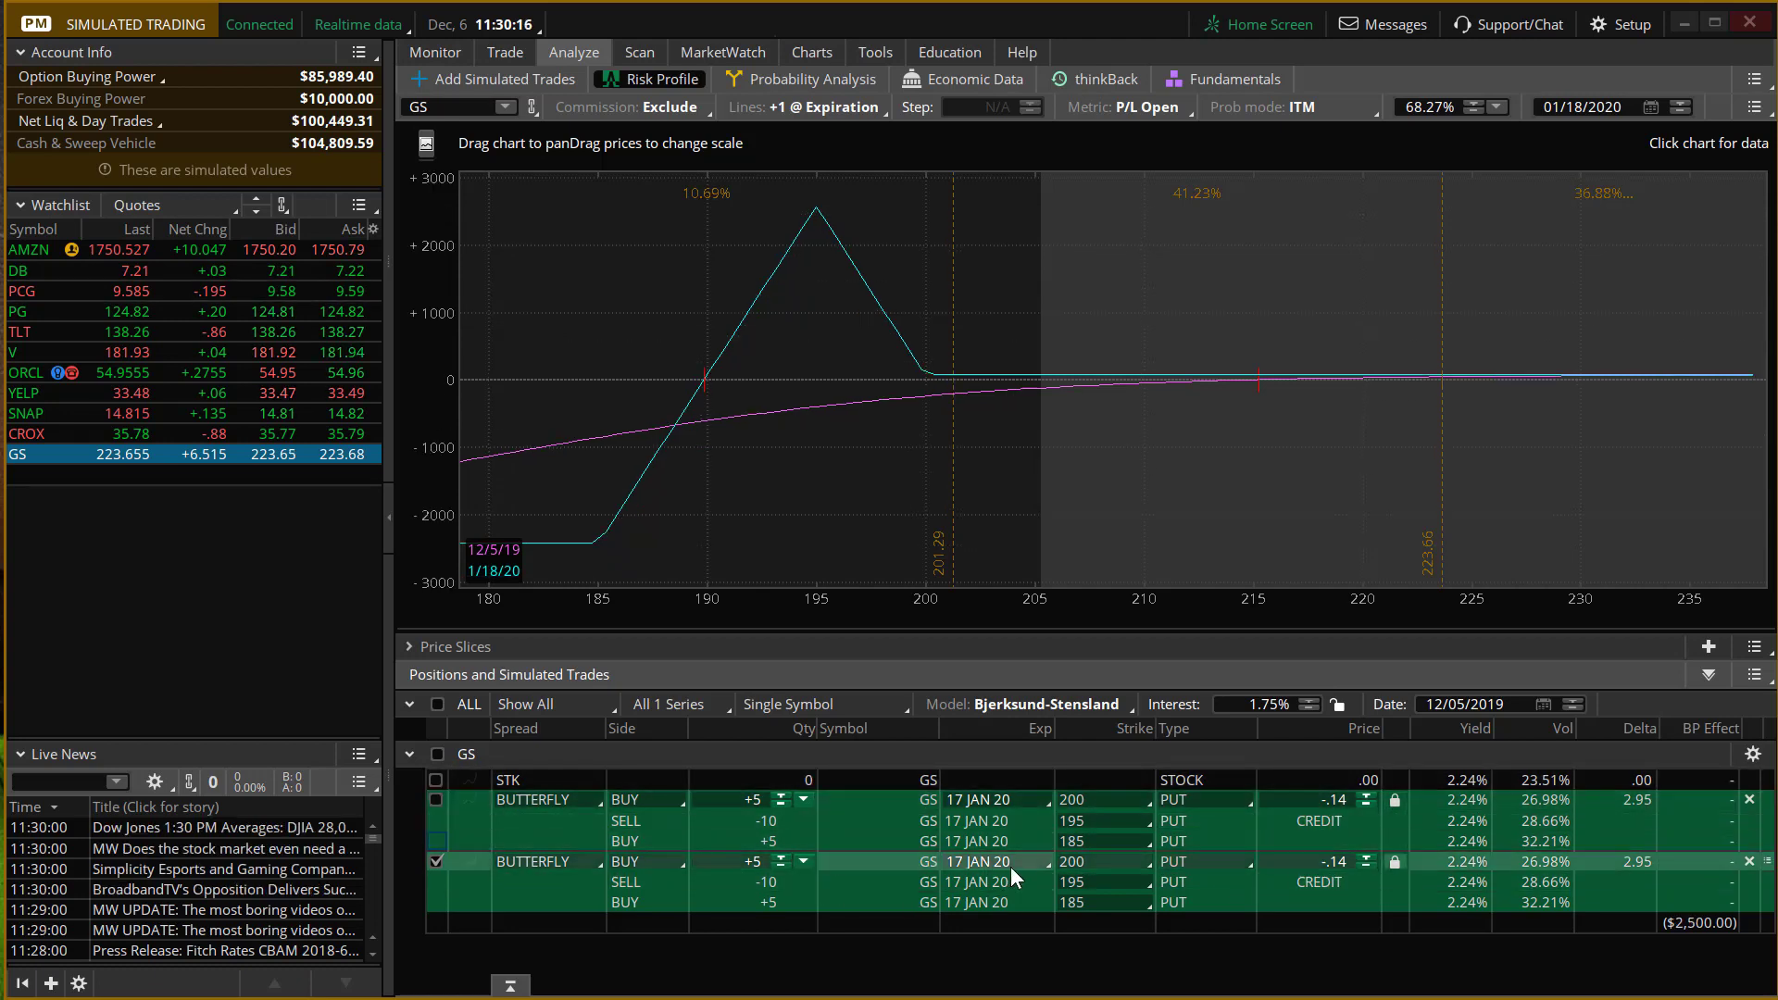
click(1130, 858)
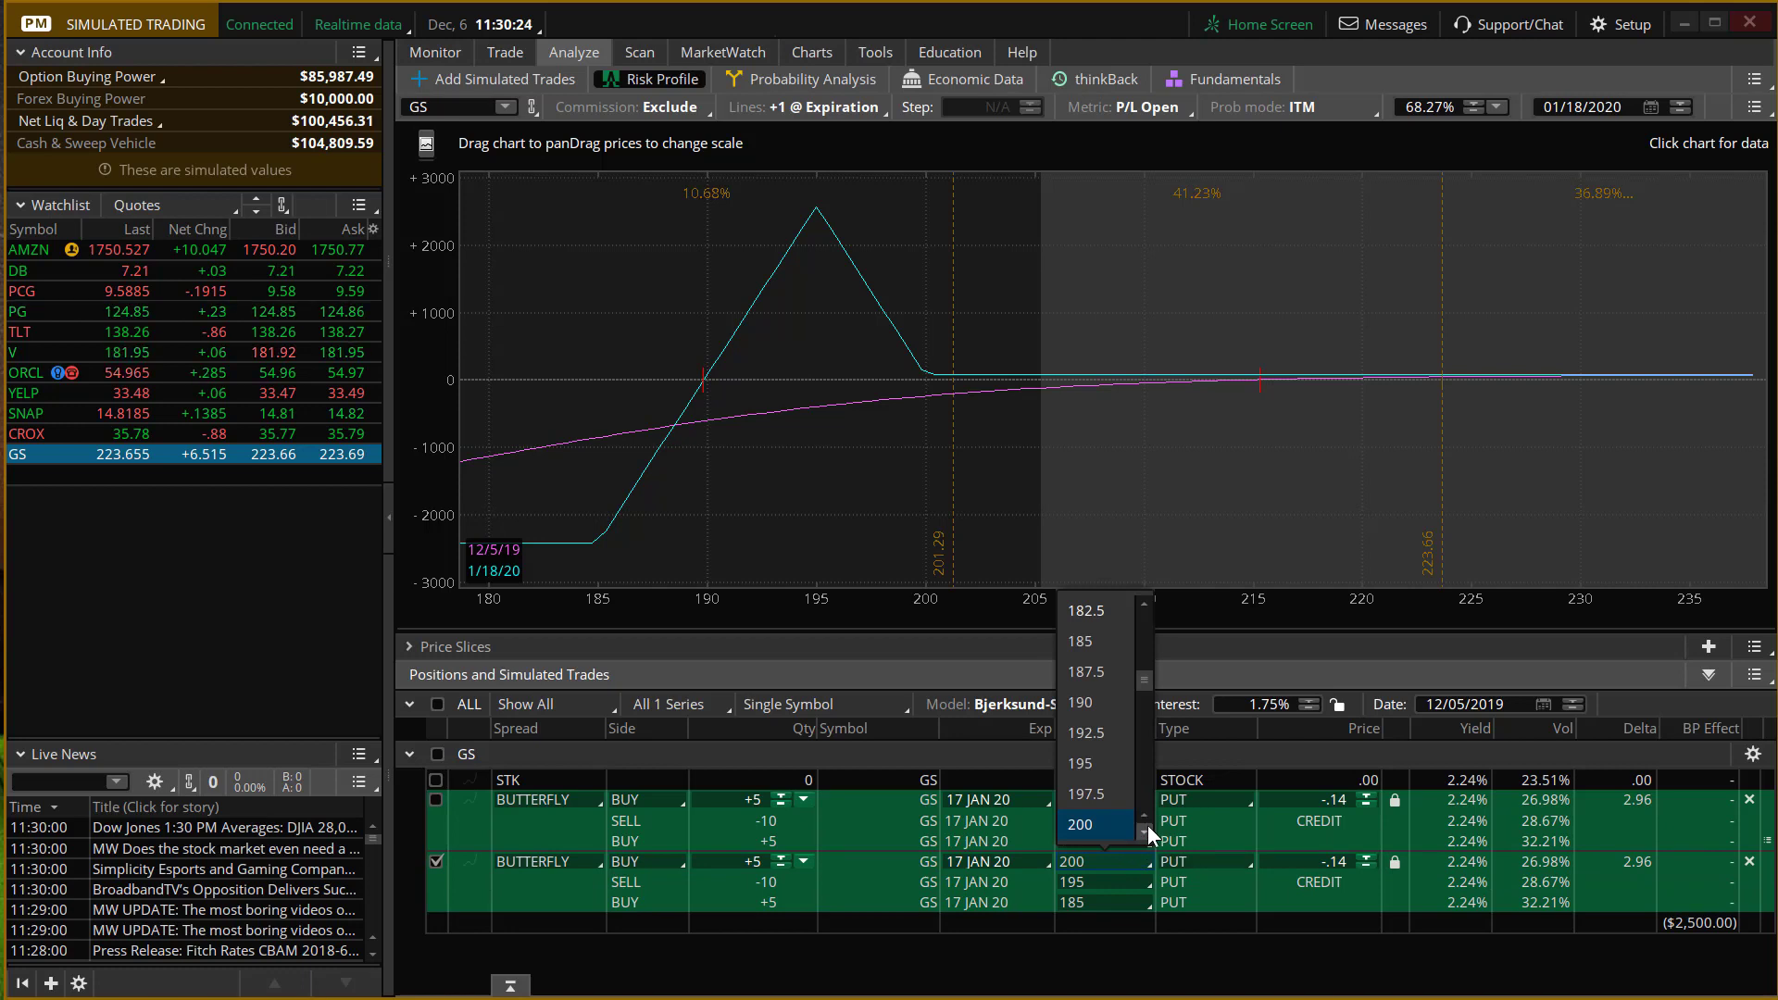
scroll(1141, 836, down, 4)
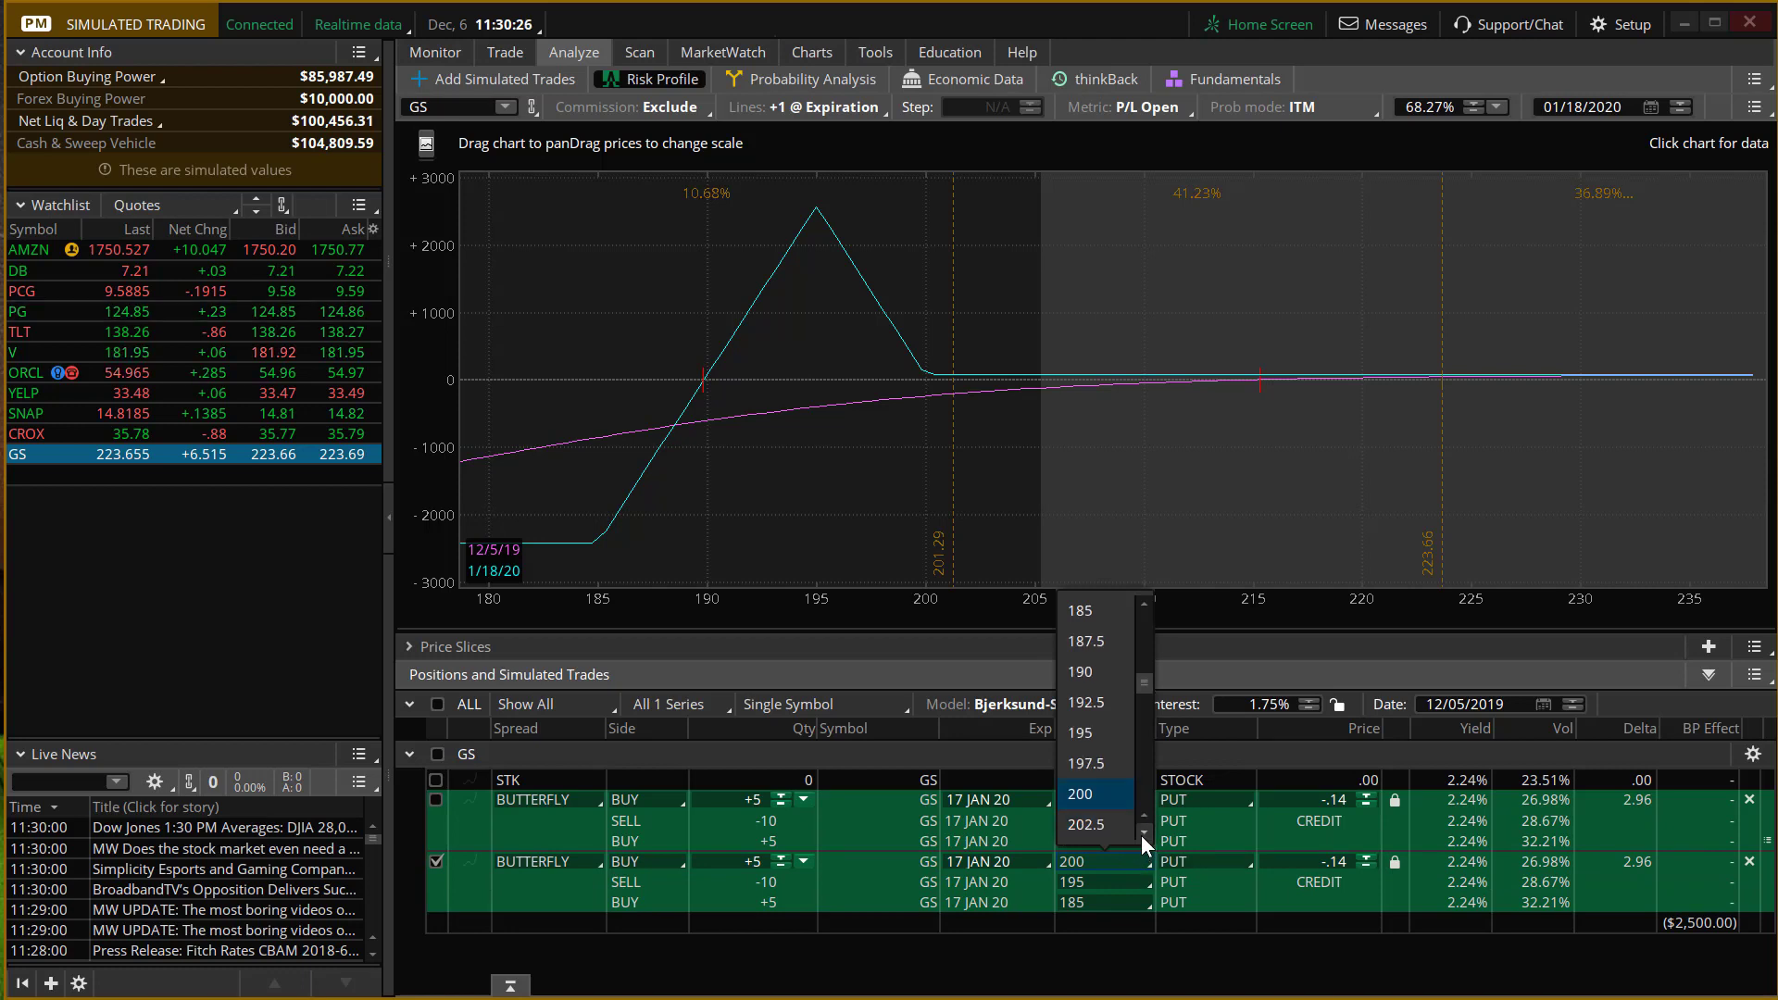
click(1141, 835)
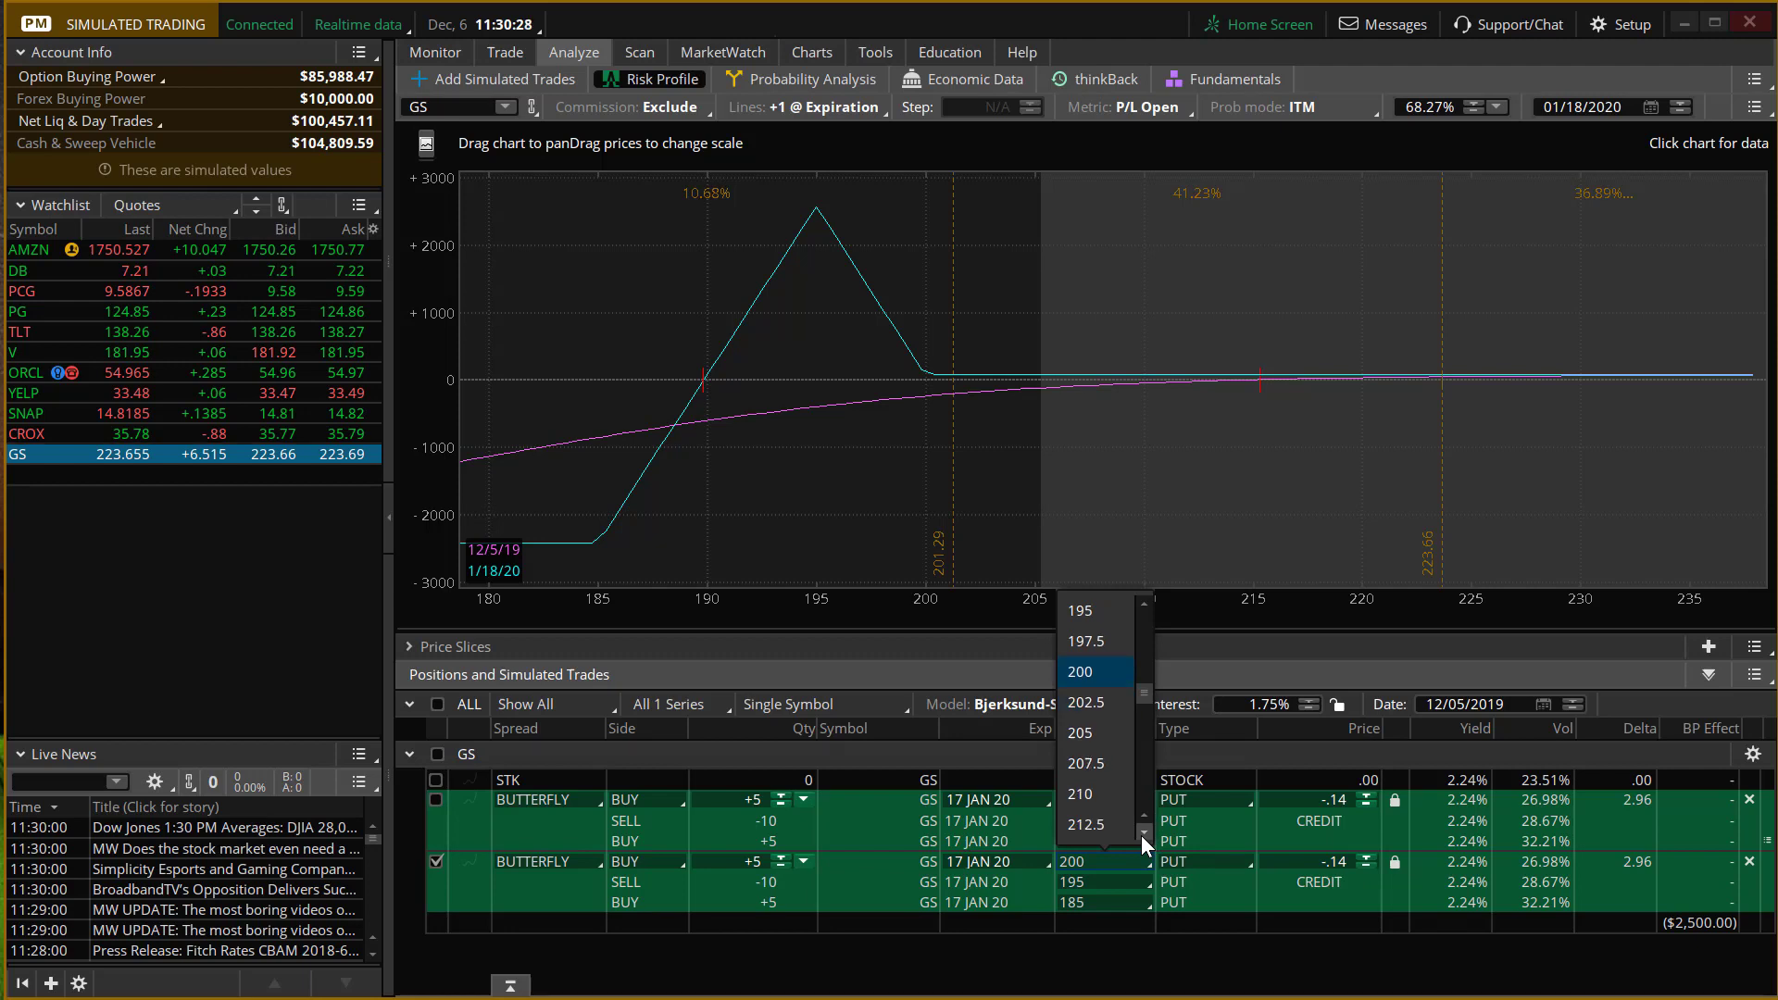
click(1080, 733)
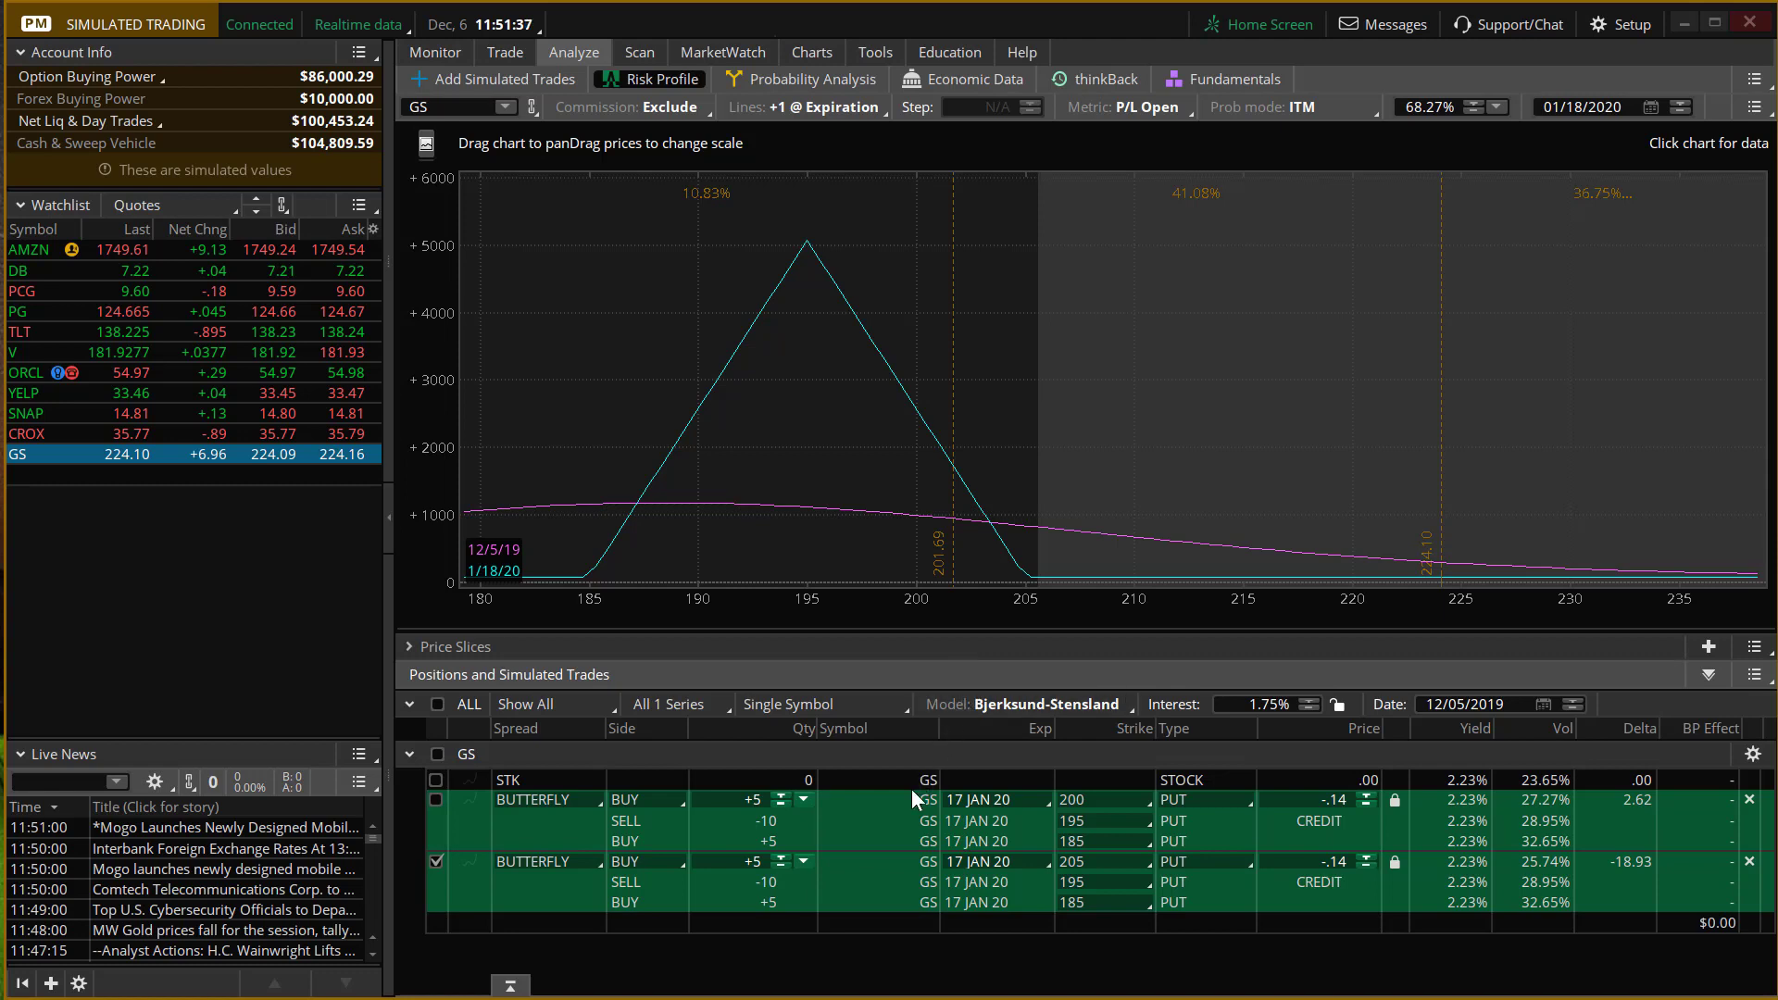
- Send the 205/195/185 GS butterfly to confirmation, move it into Order Entry, and delete it
right_click(661, 878)
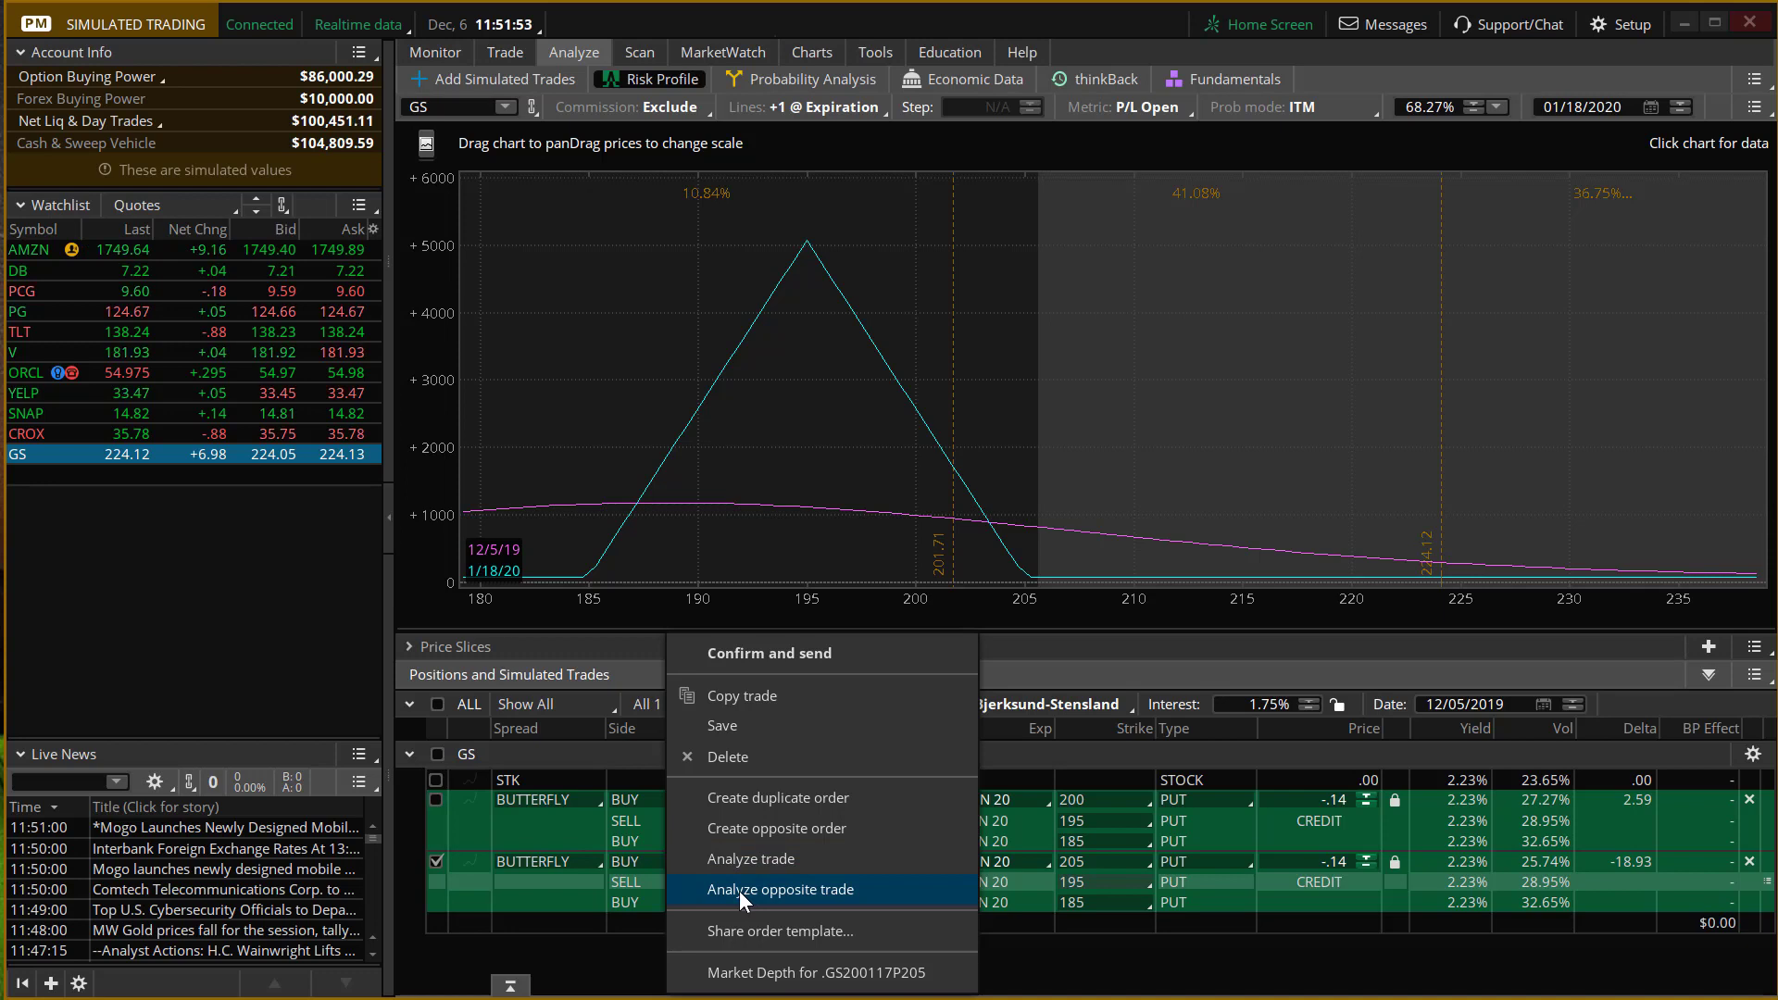
click(602, 875)
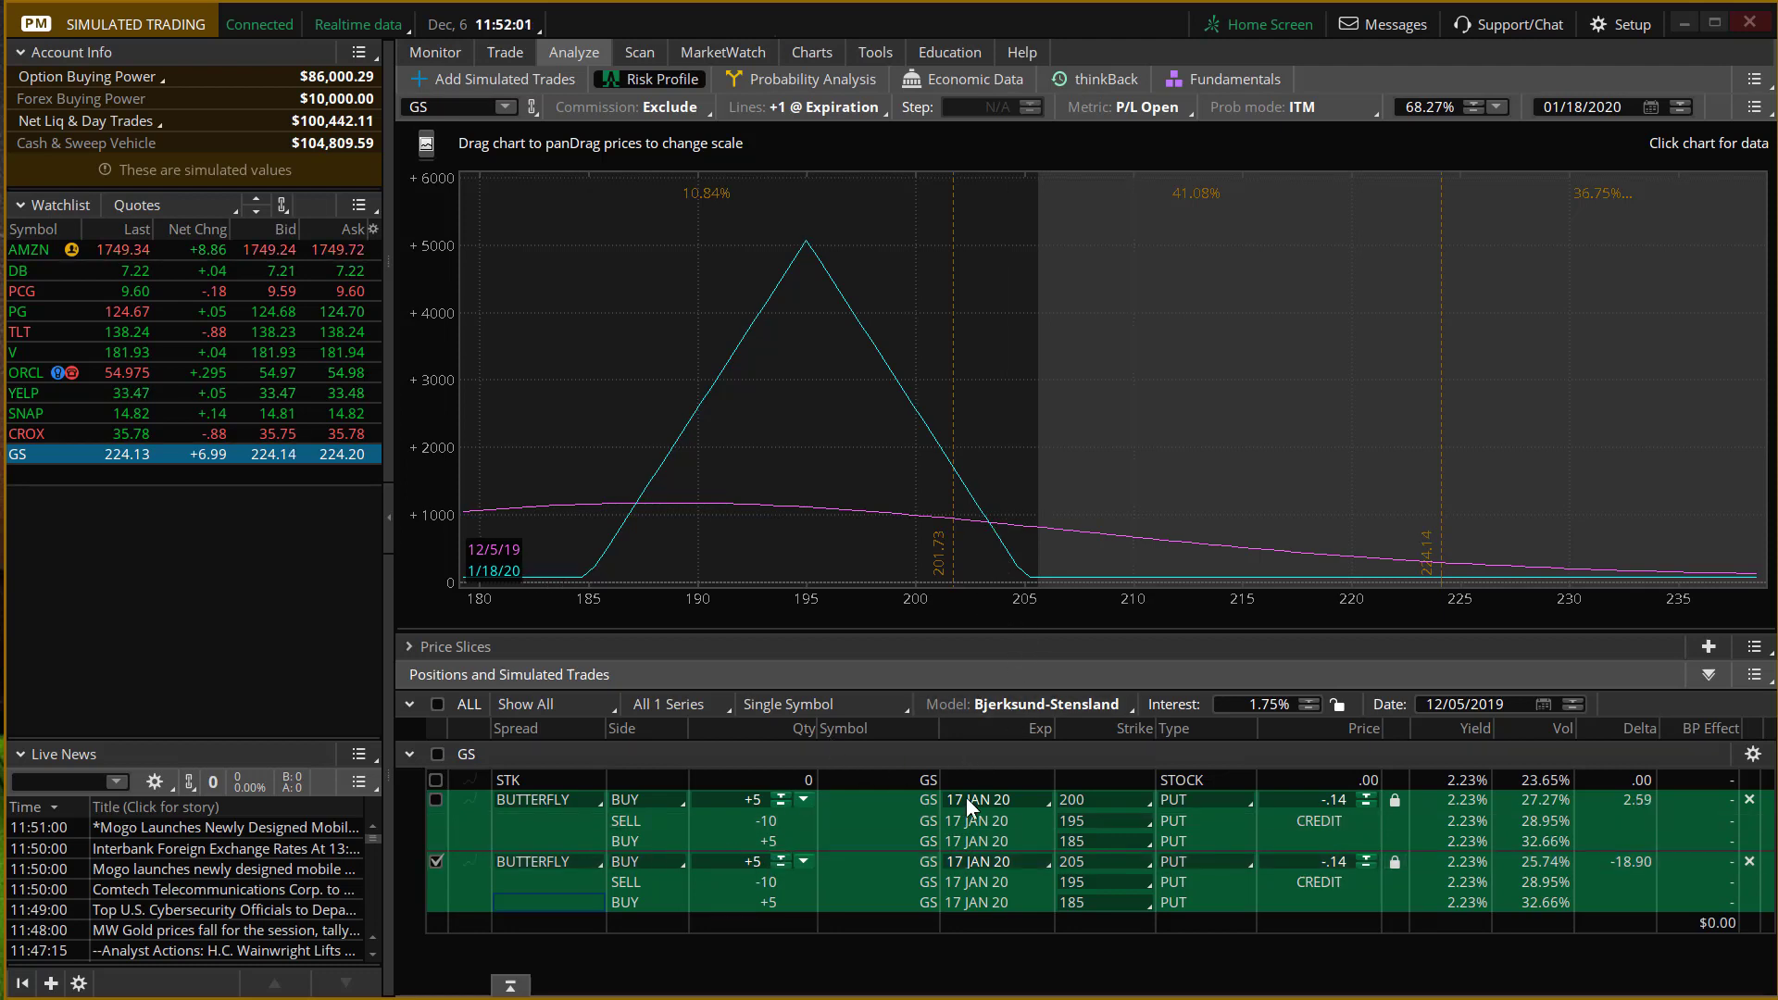
right_click(866, 887)
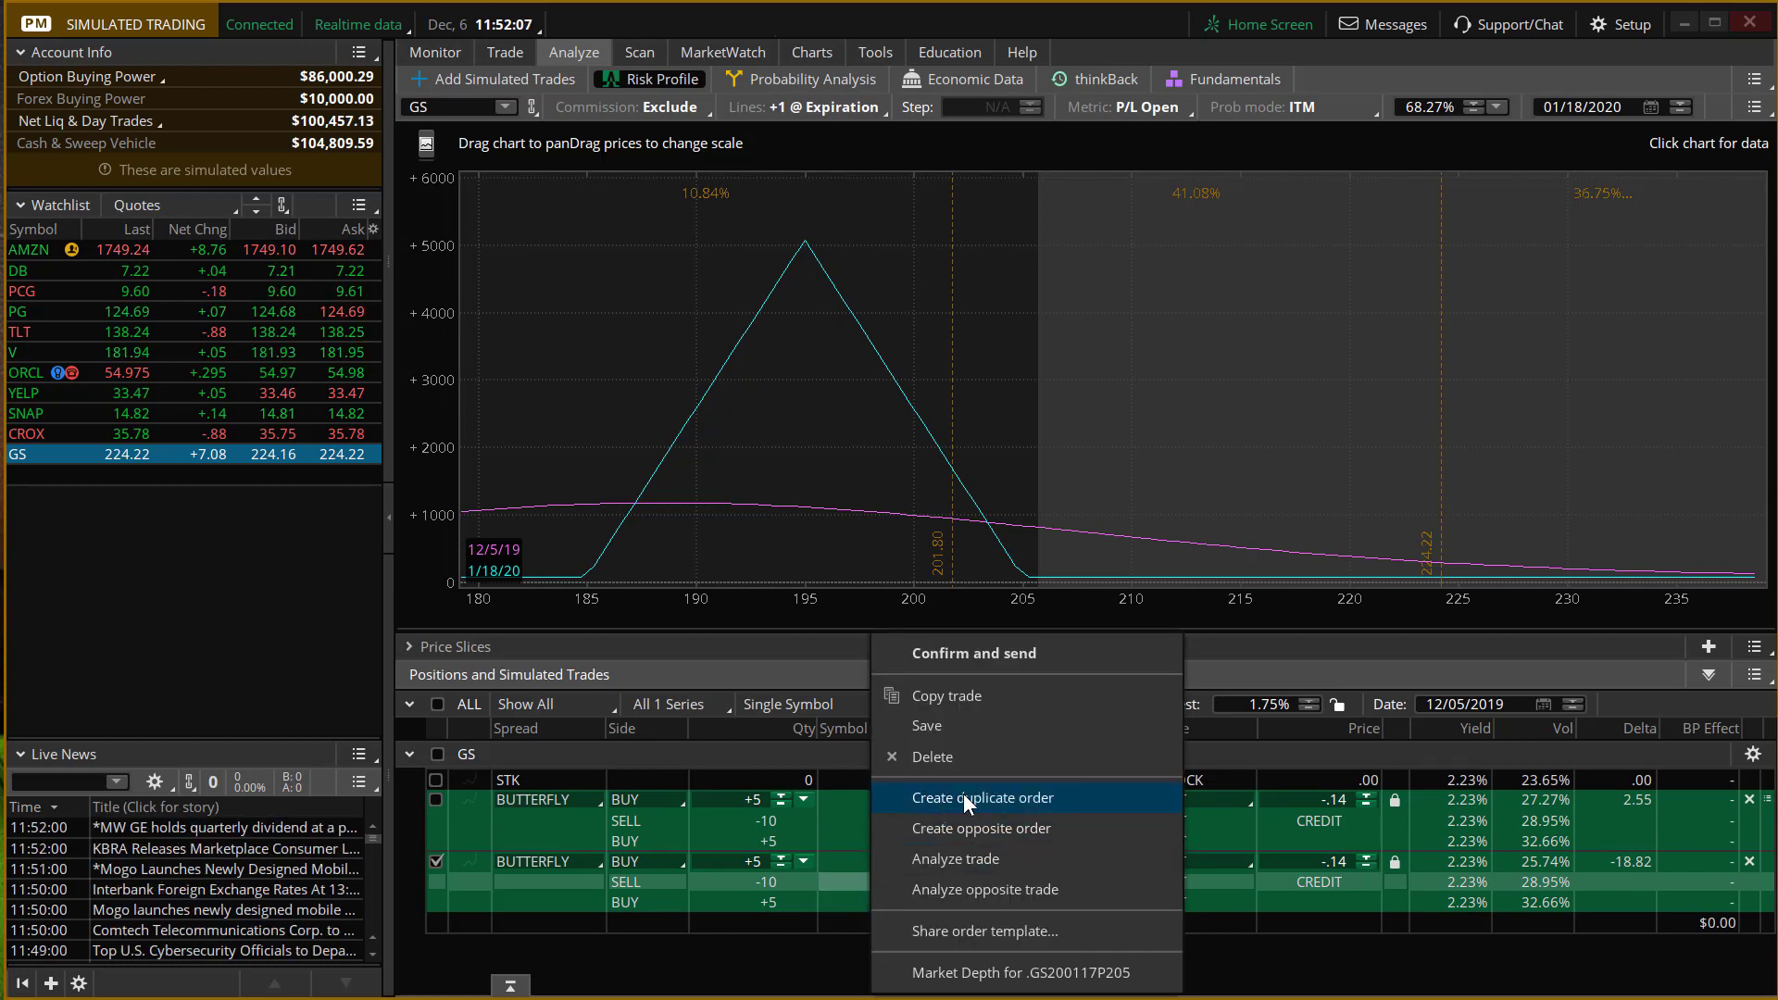
click(976, 653)
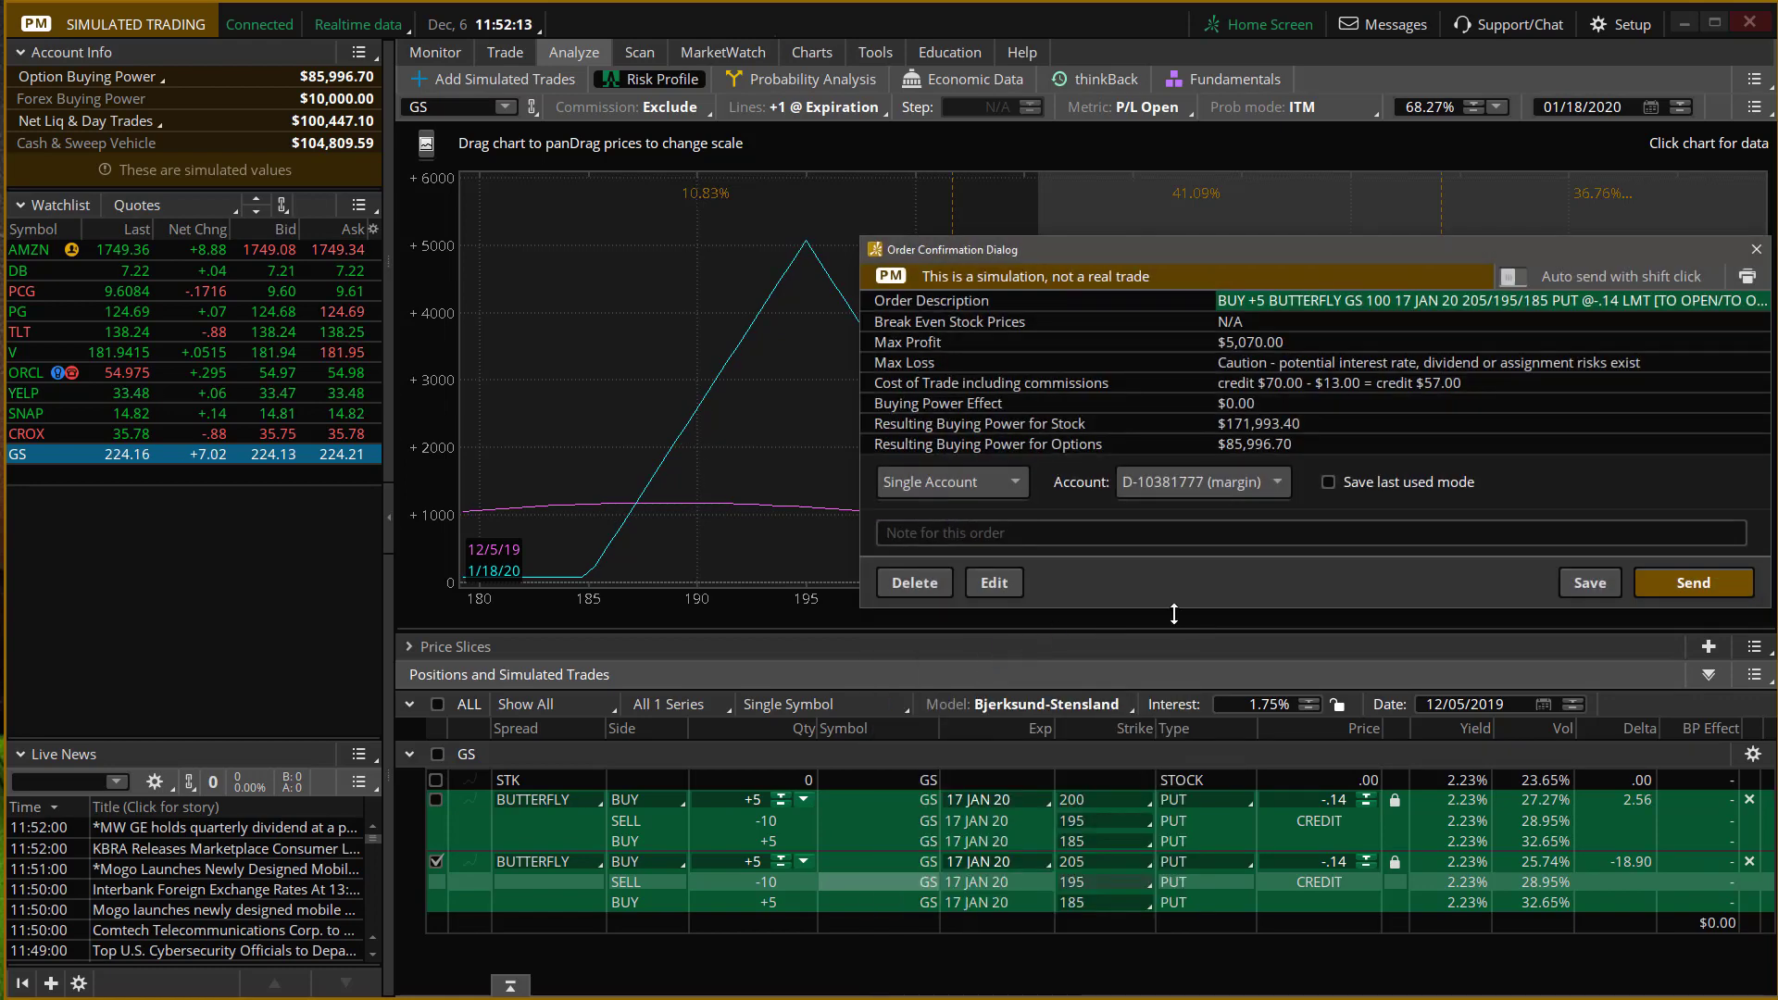
click(994, 582)
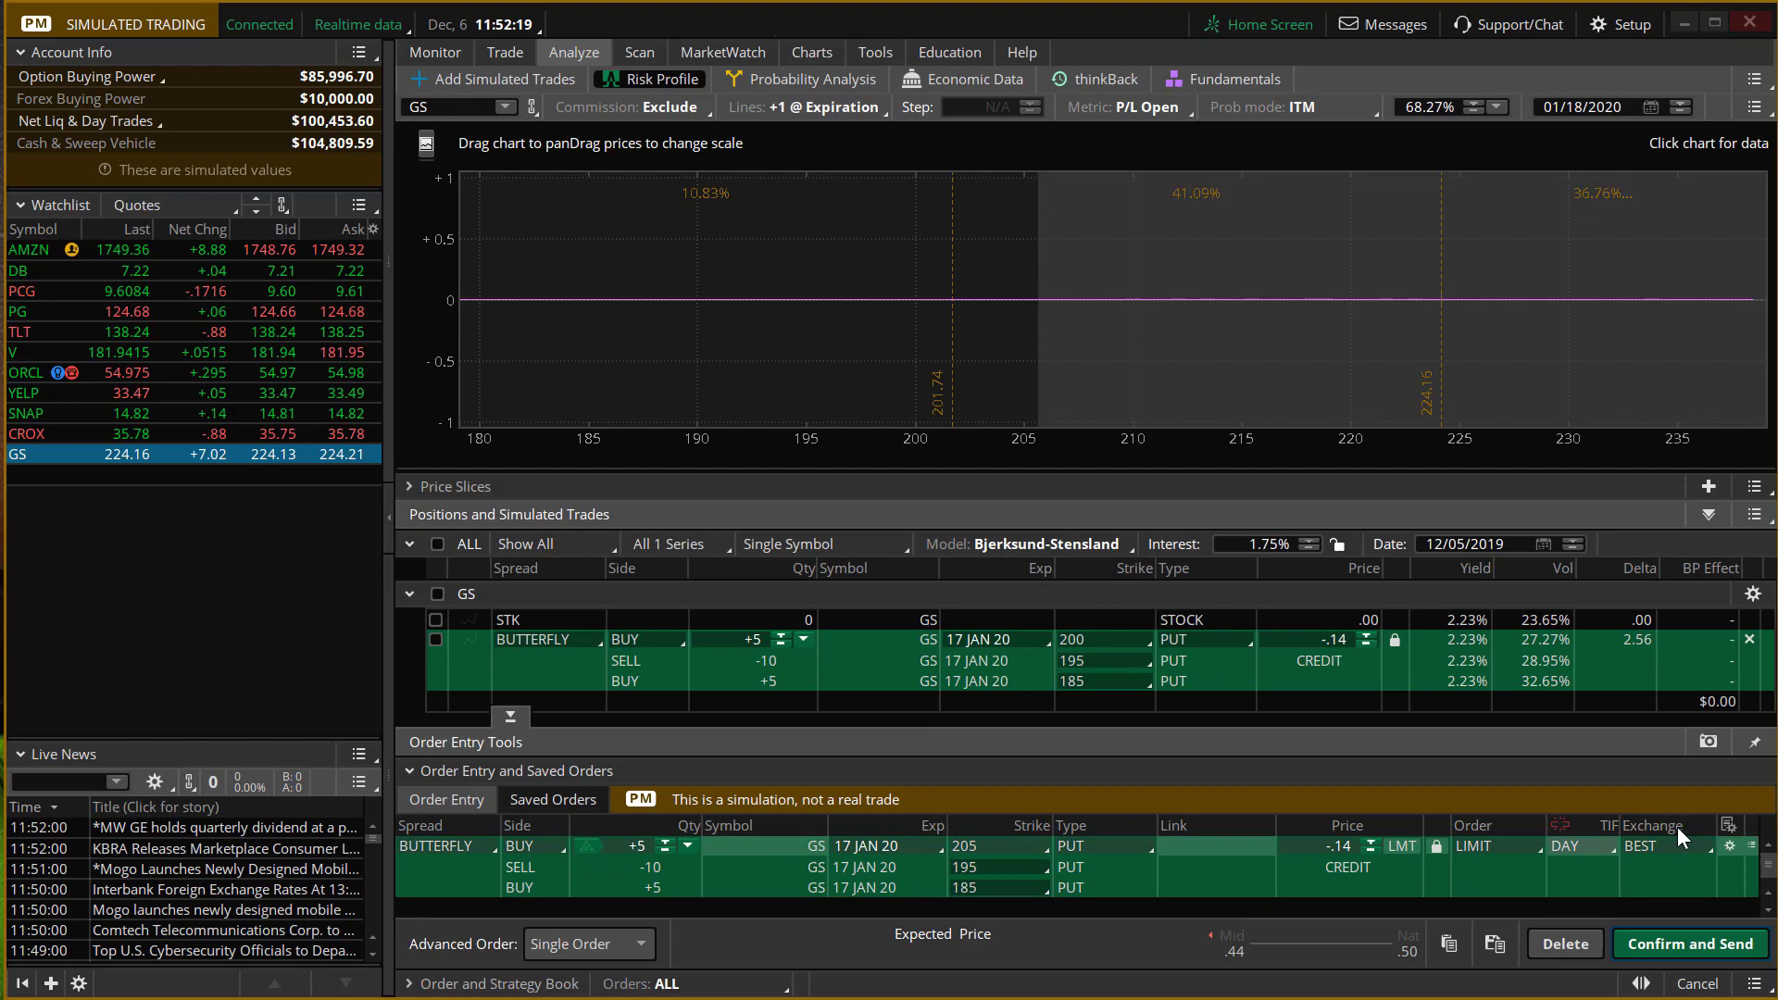
click(1564, 937)
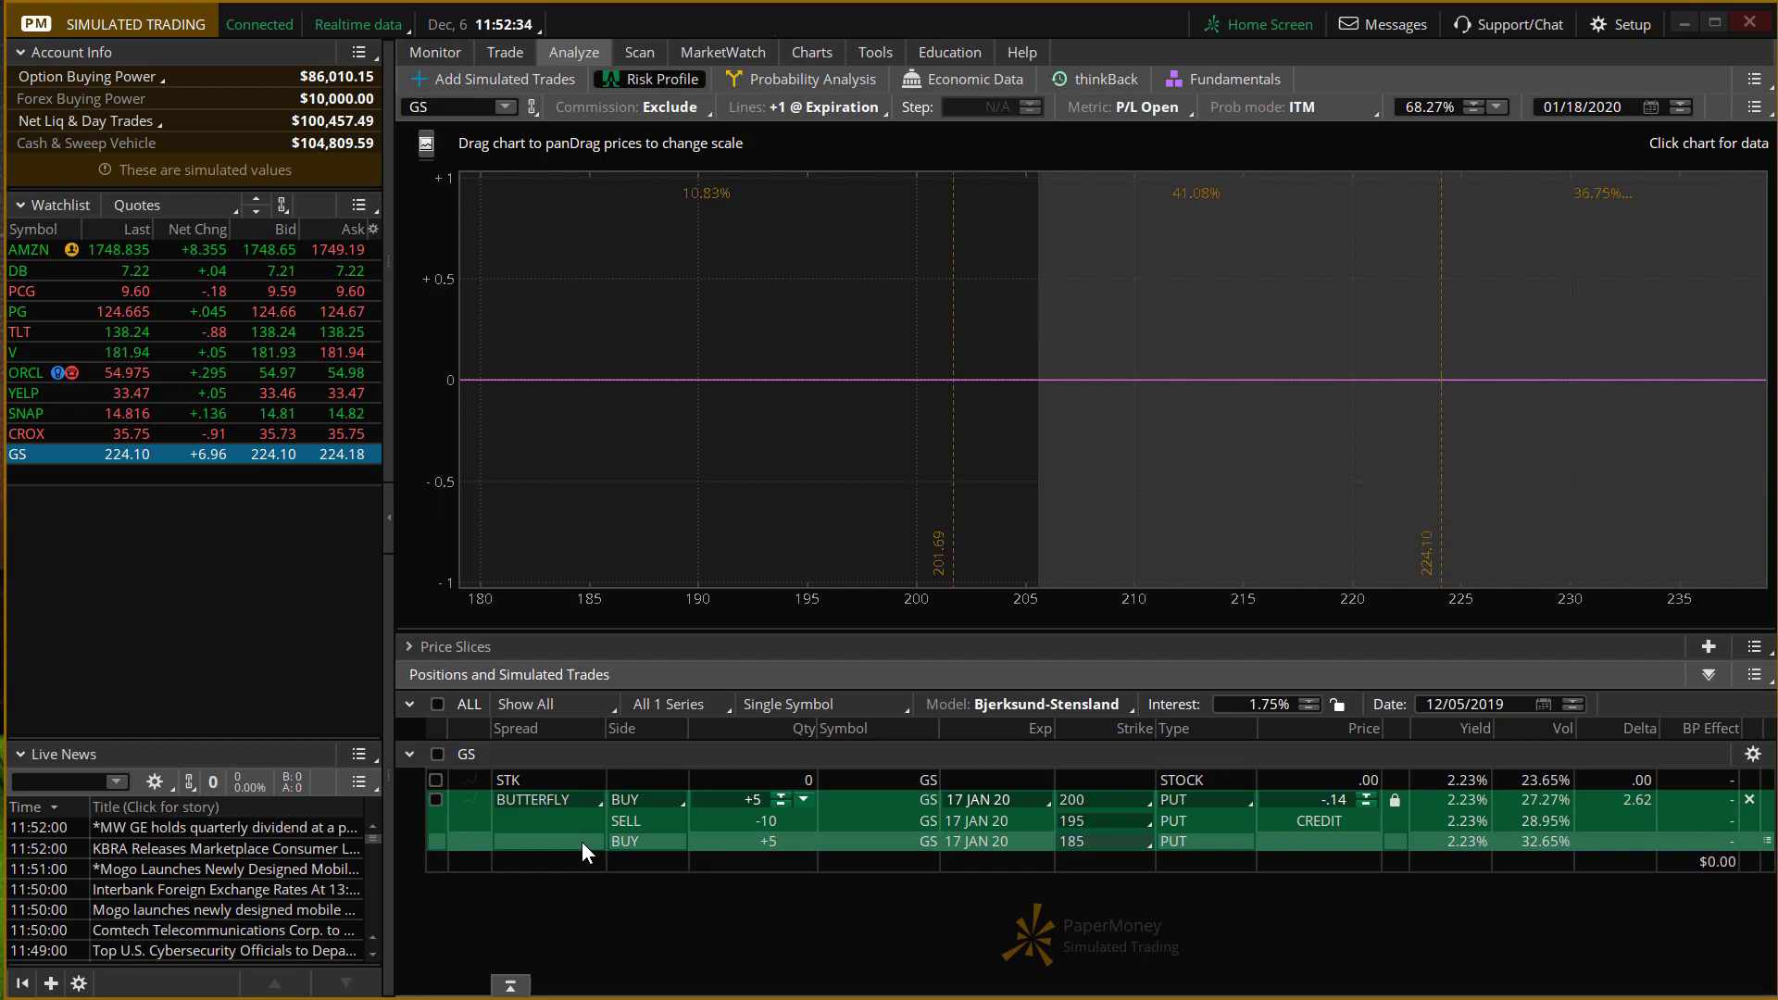
- Re-include the GS butterfly in the graph and set its upper strike to 205
click(435, 799)
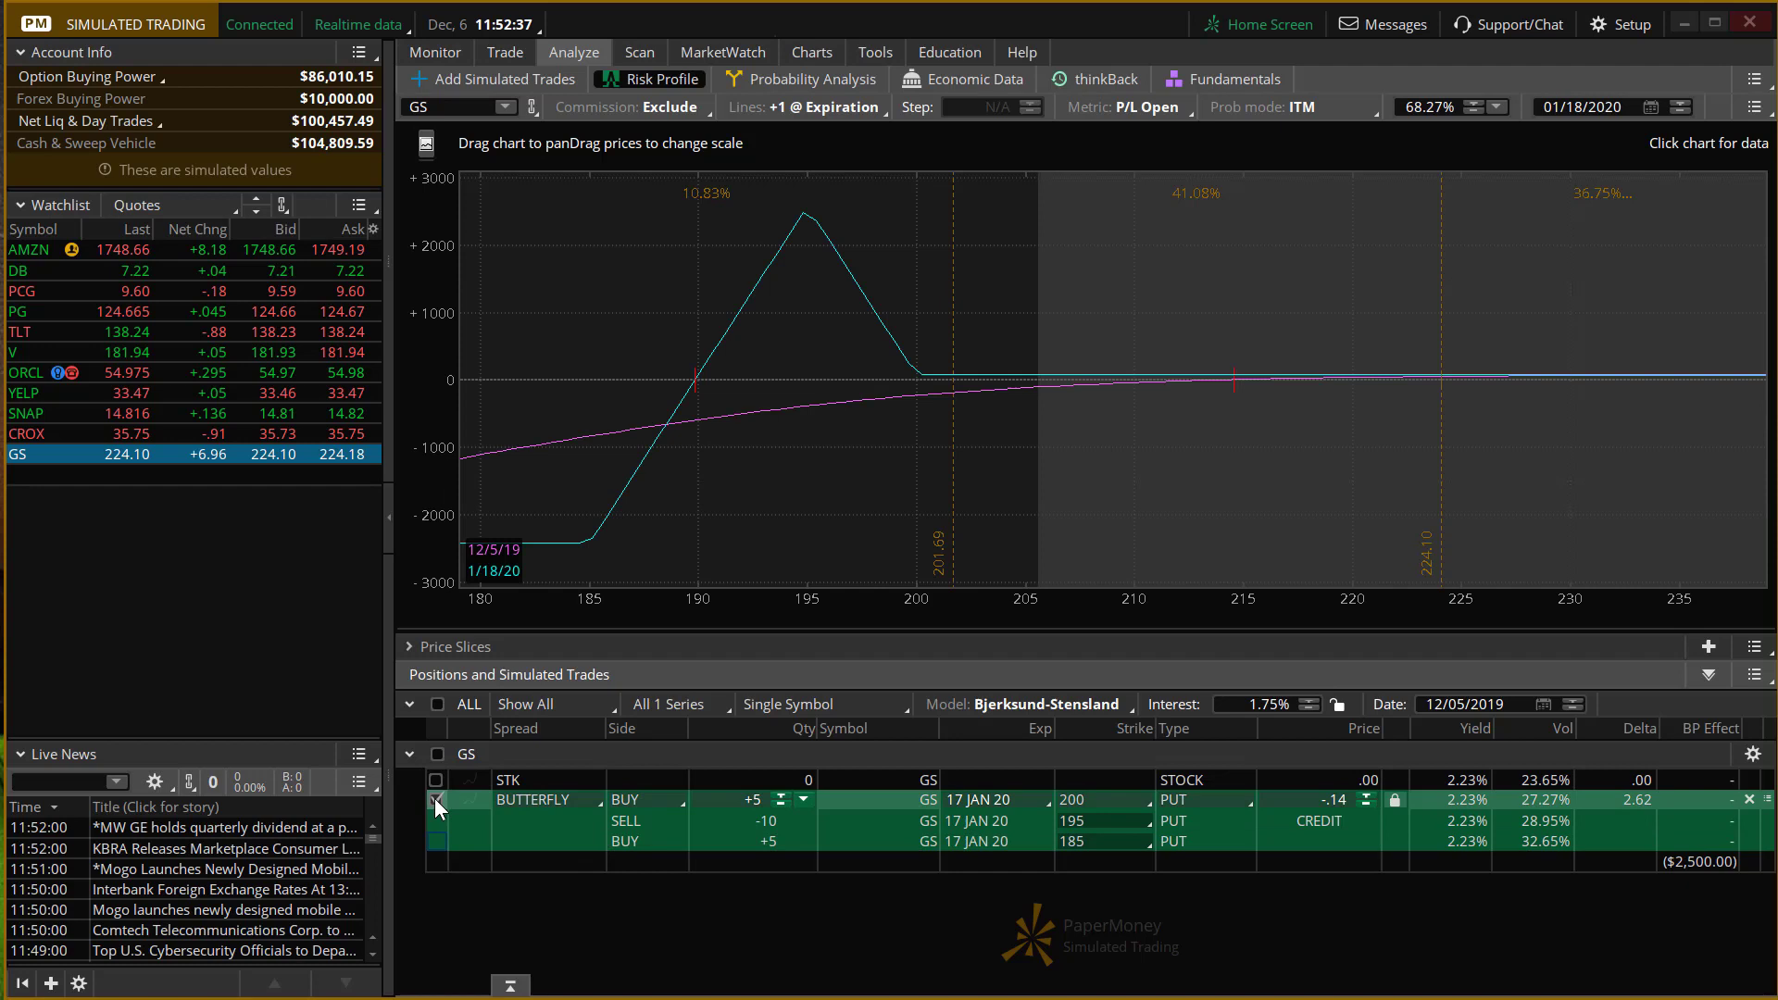
click(1115, 798)
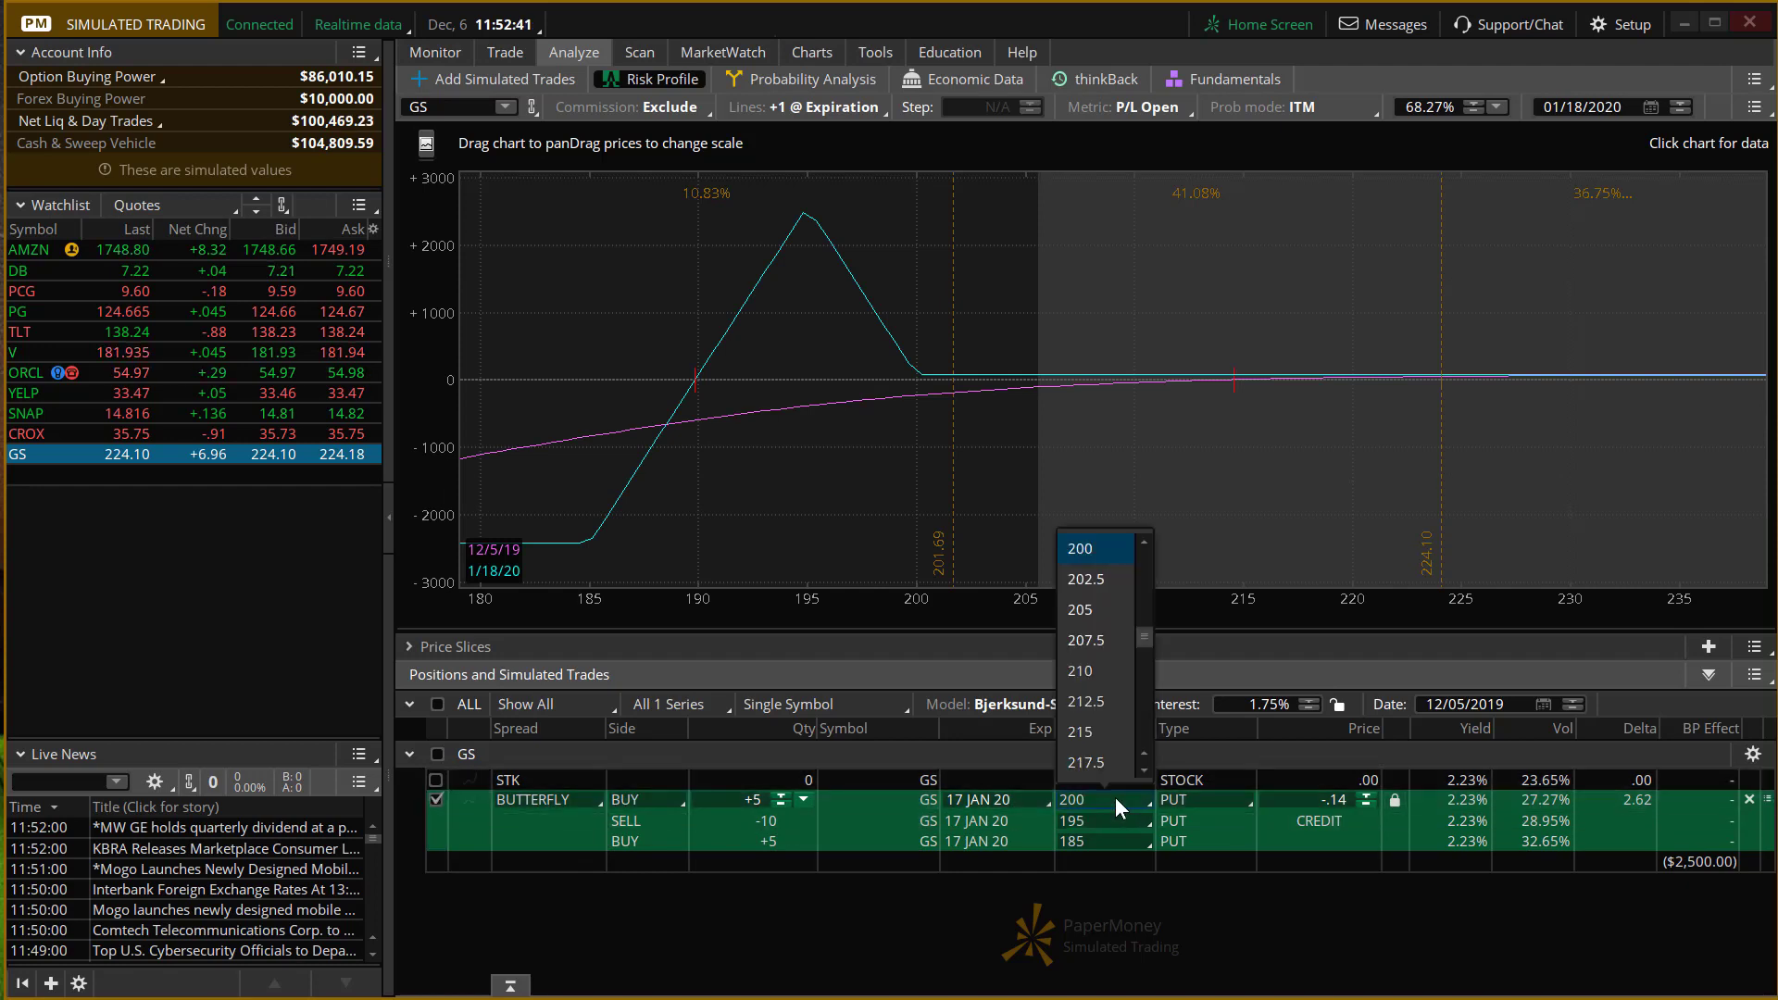
click(1092, 609)
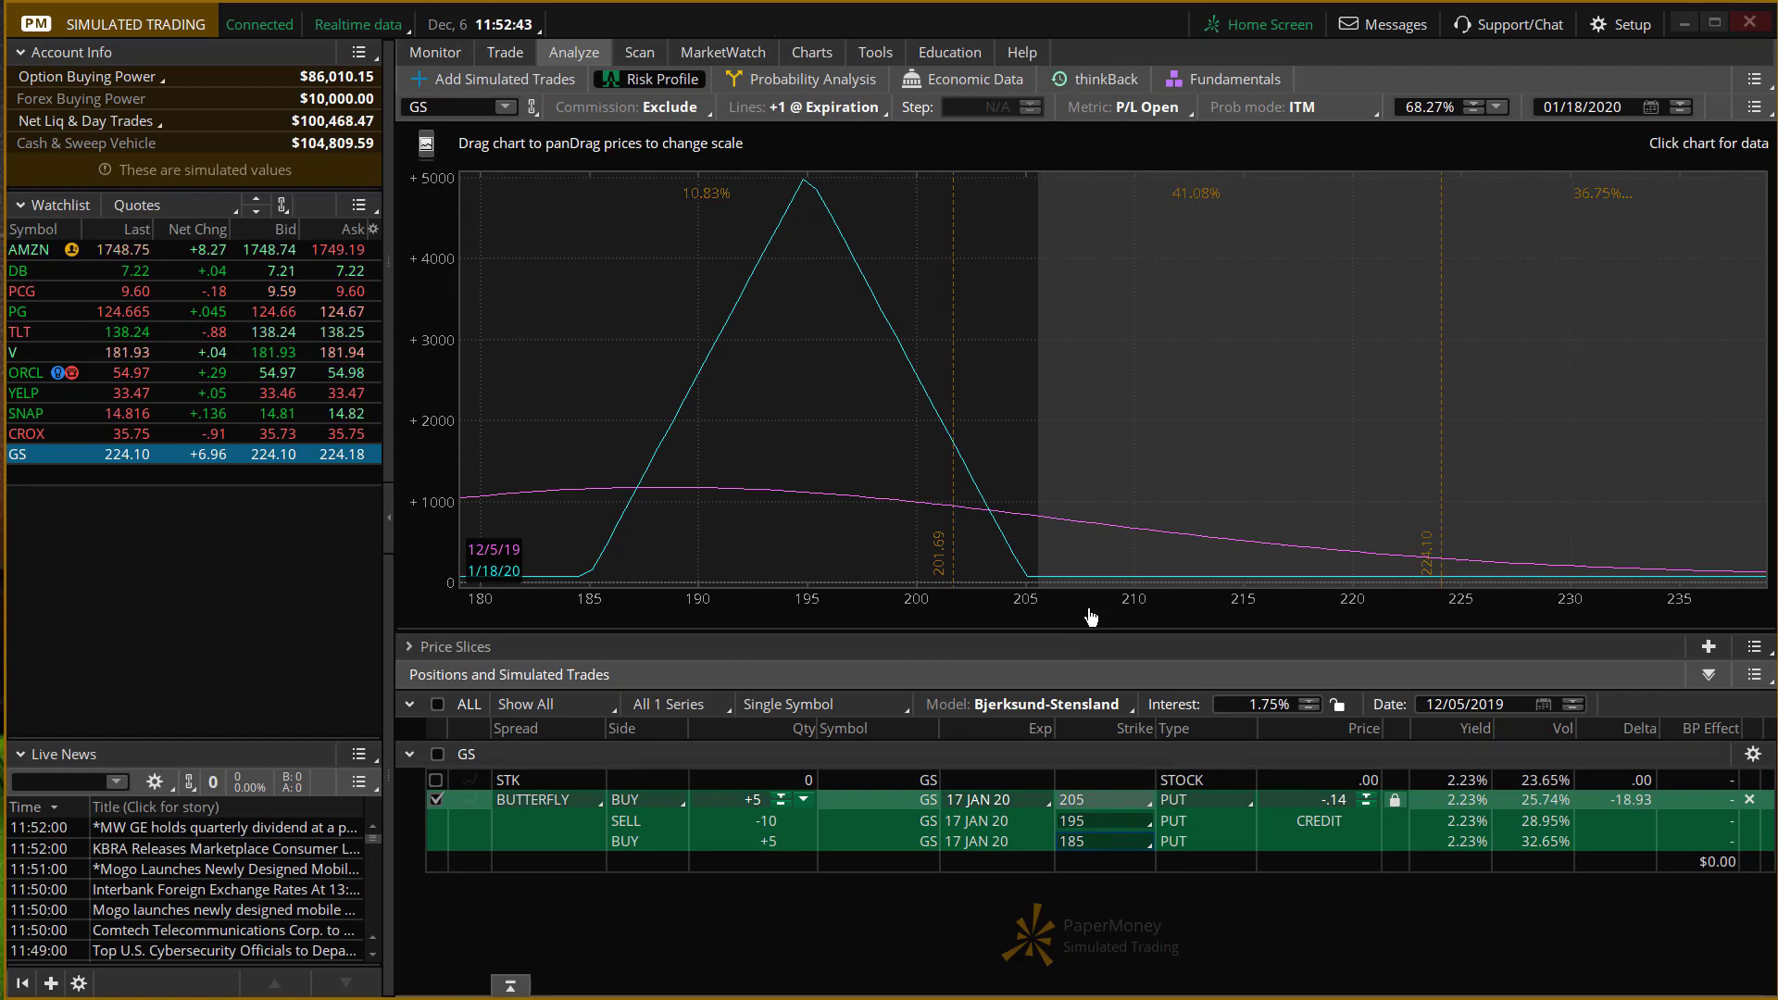
- Stage the 205/195/185 butterfly as a duplicate order at the .44 mid debit
right_click(899, 812)
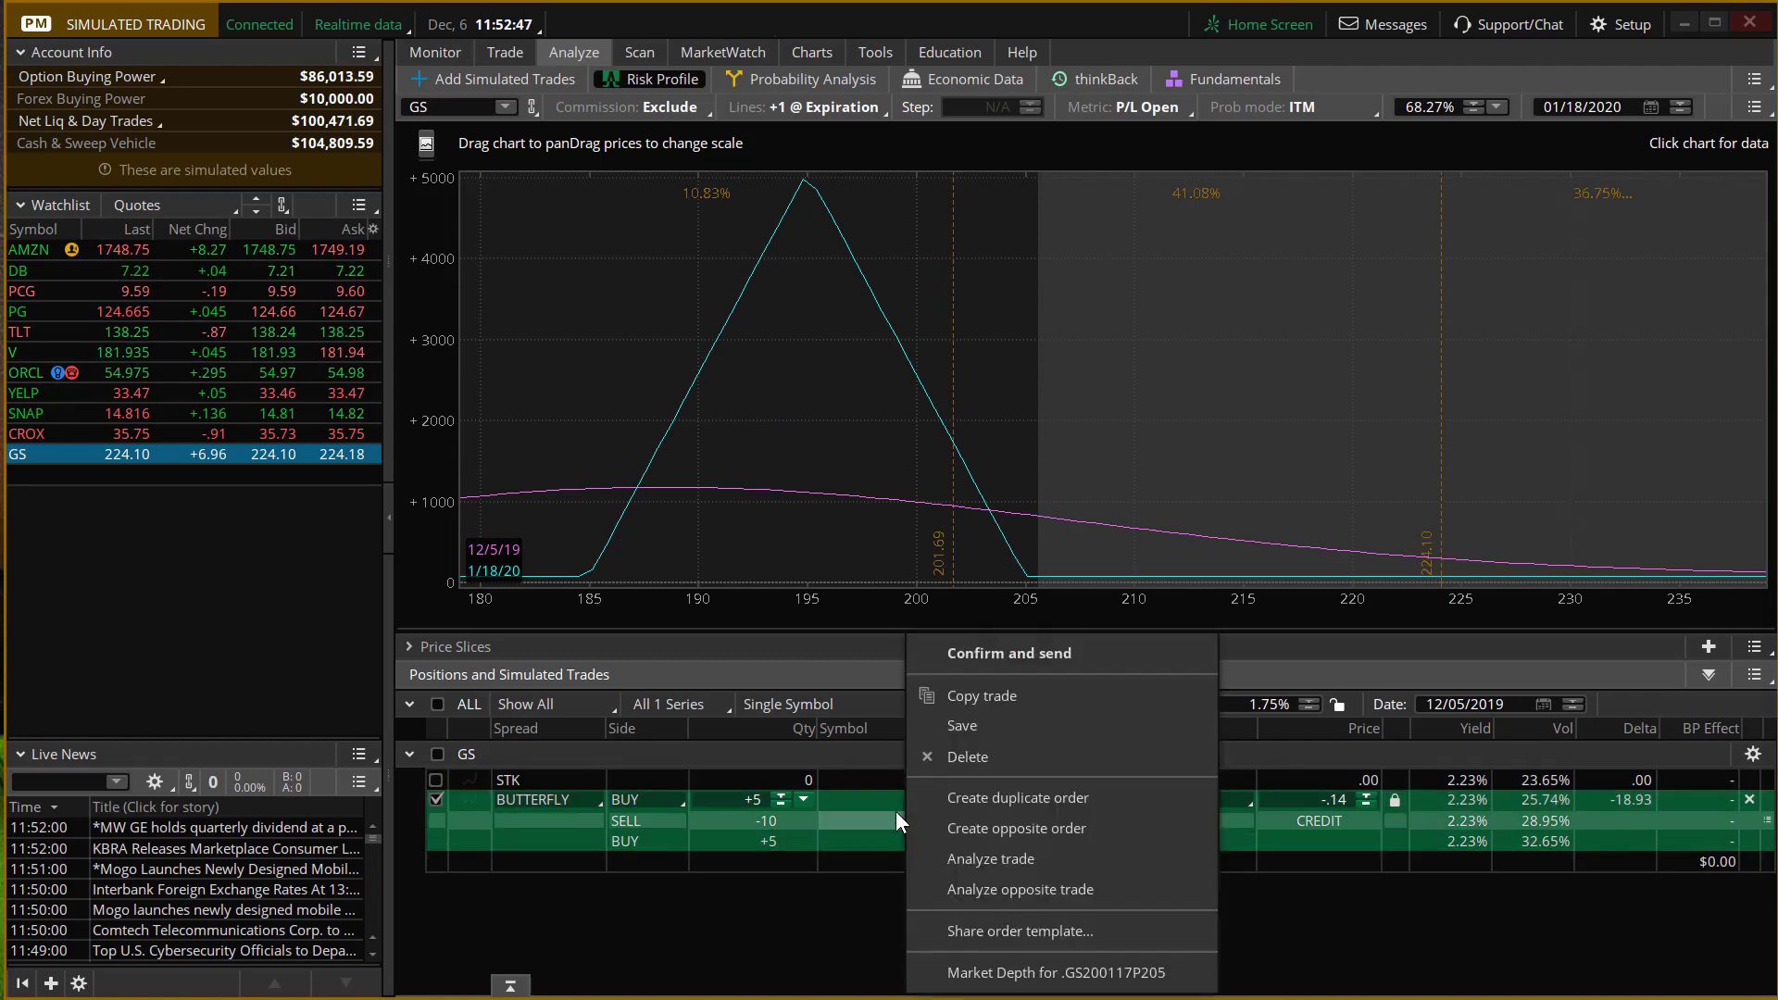
click(1040, 792)
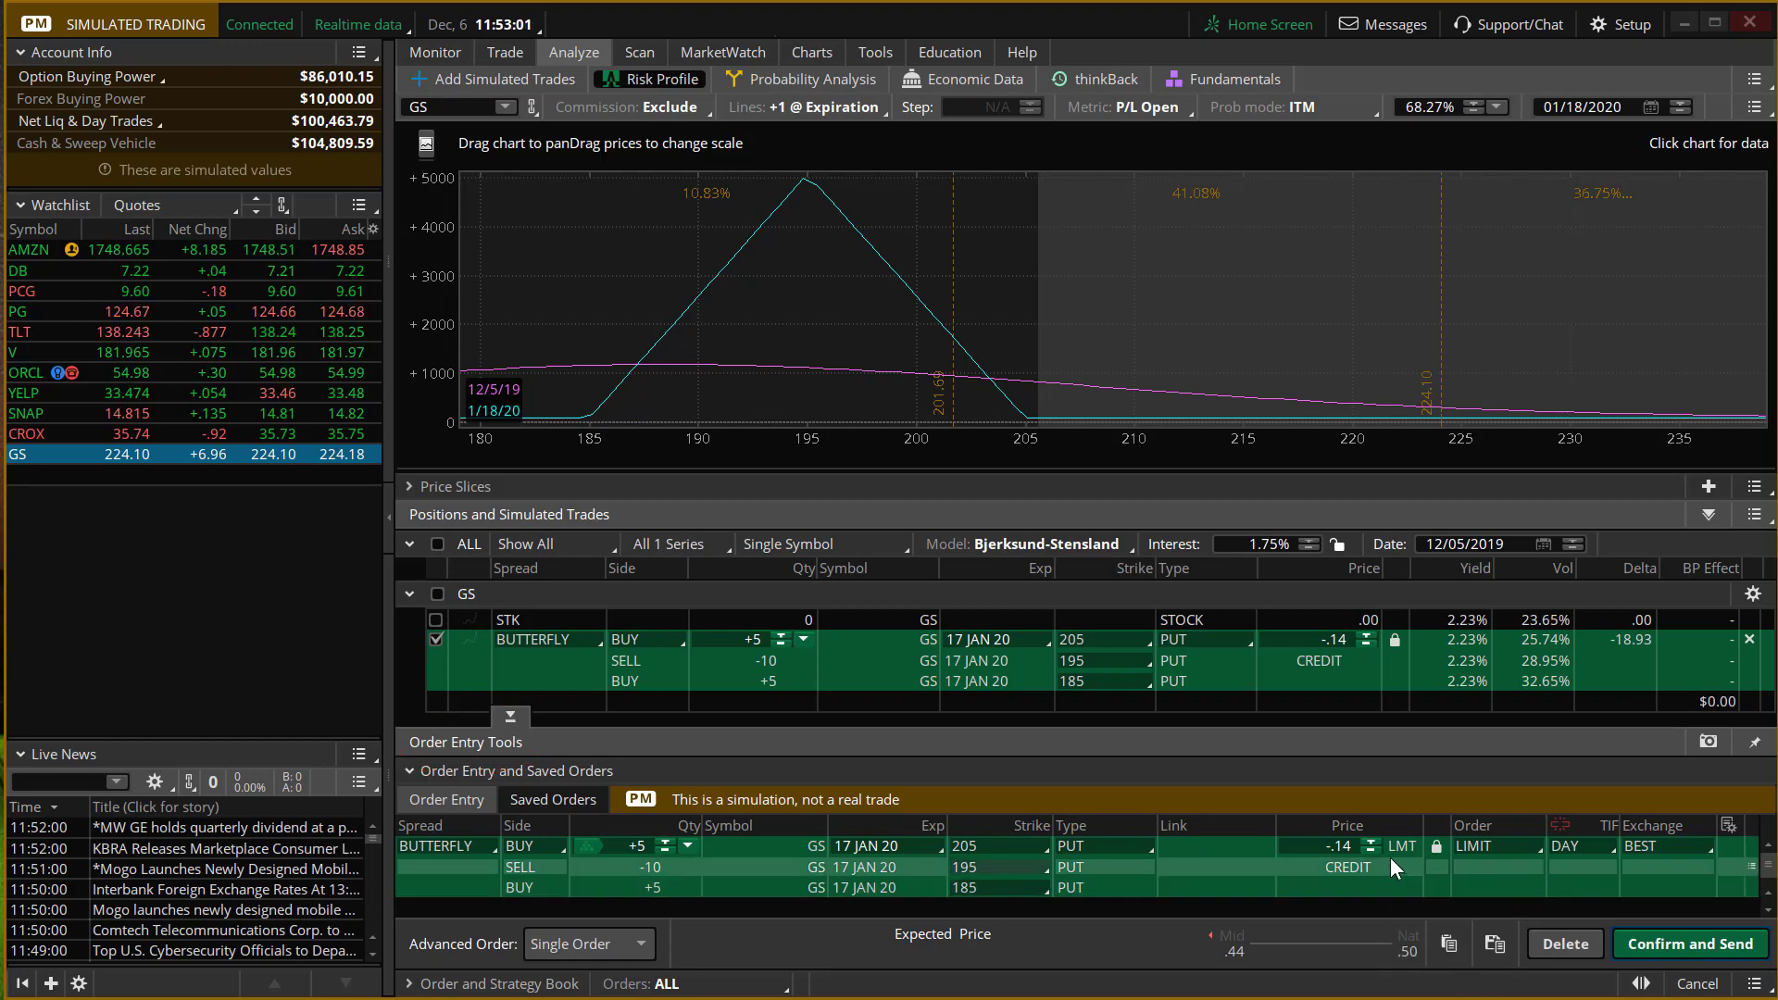
click(1431, 846)
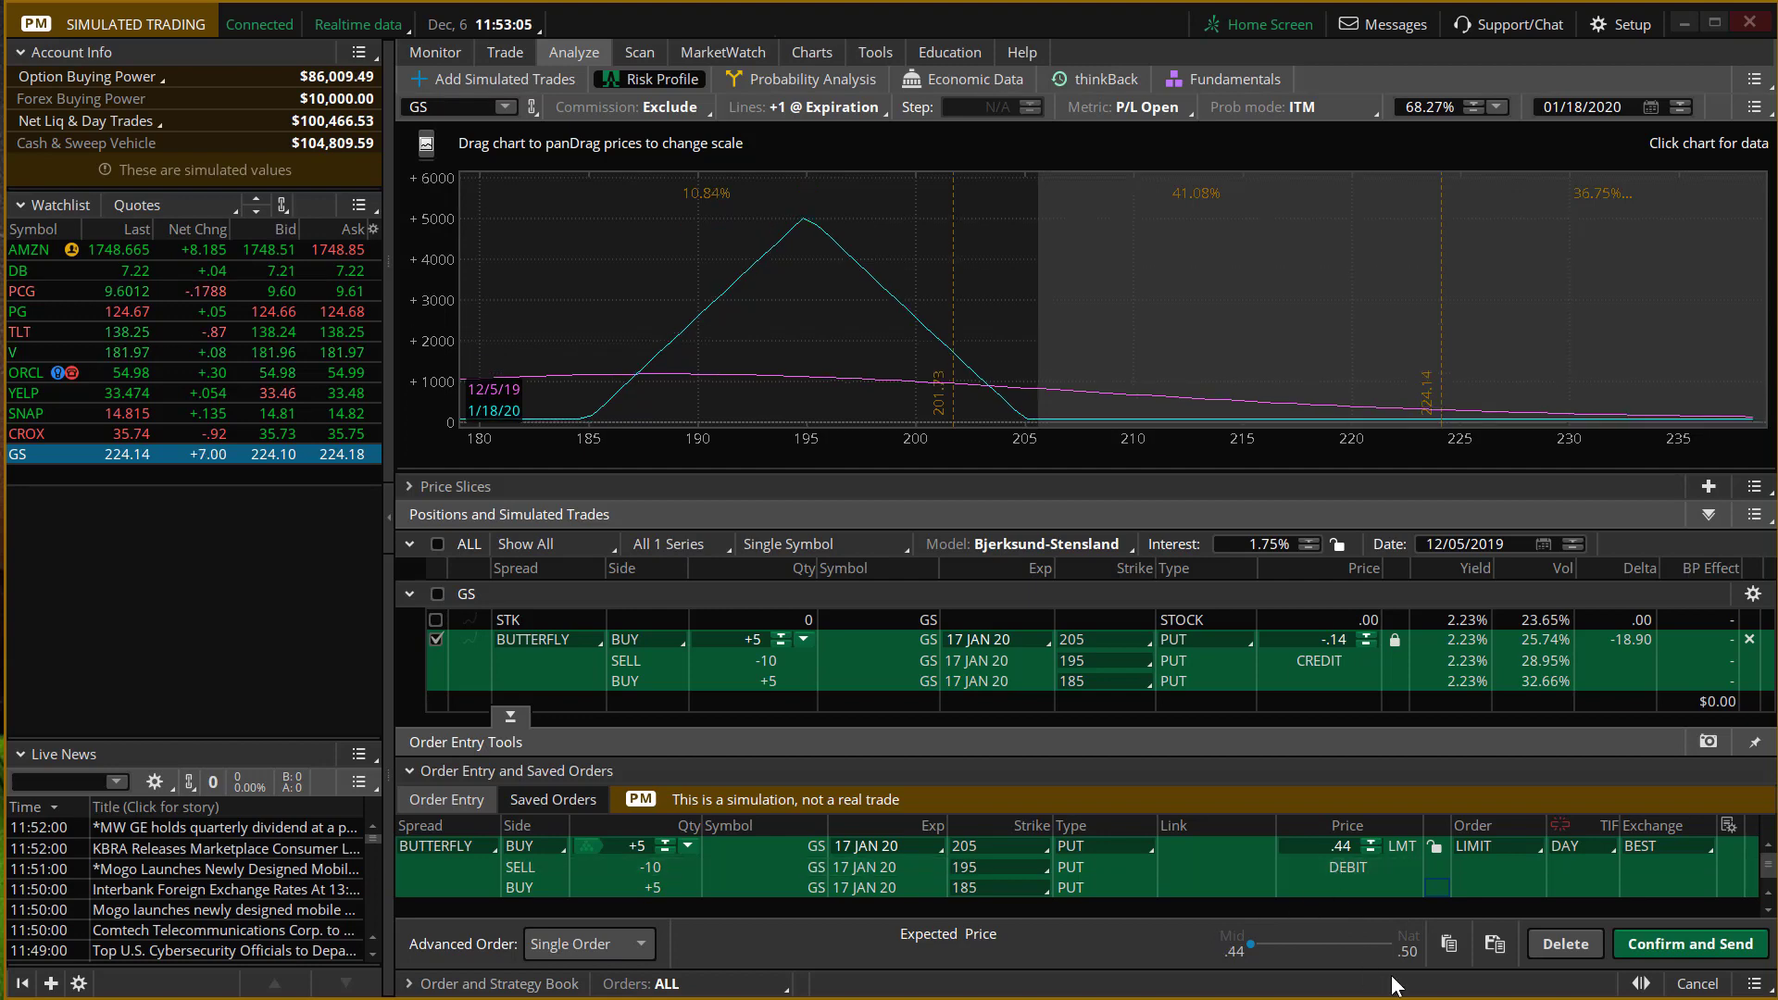
- Send the 5-lot GS 205/195/185 put butterfly order and delete its simulated row
click(1653, 944)
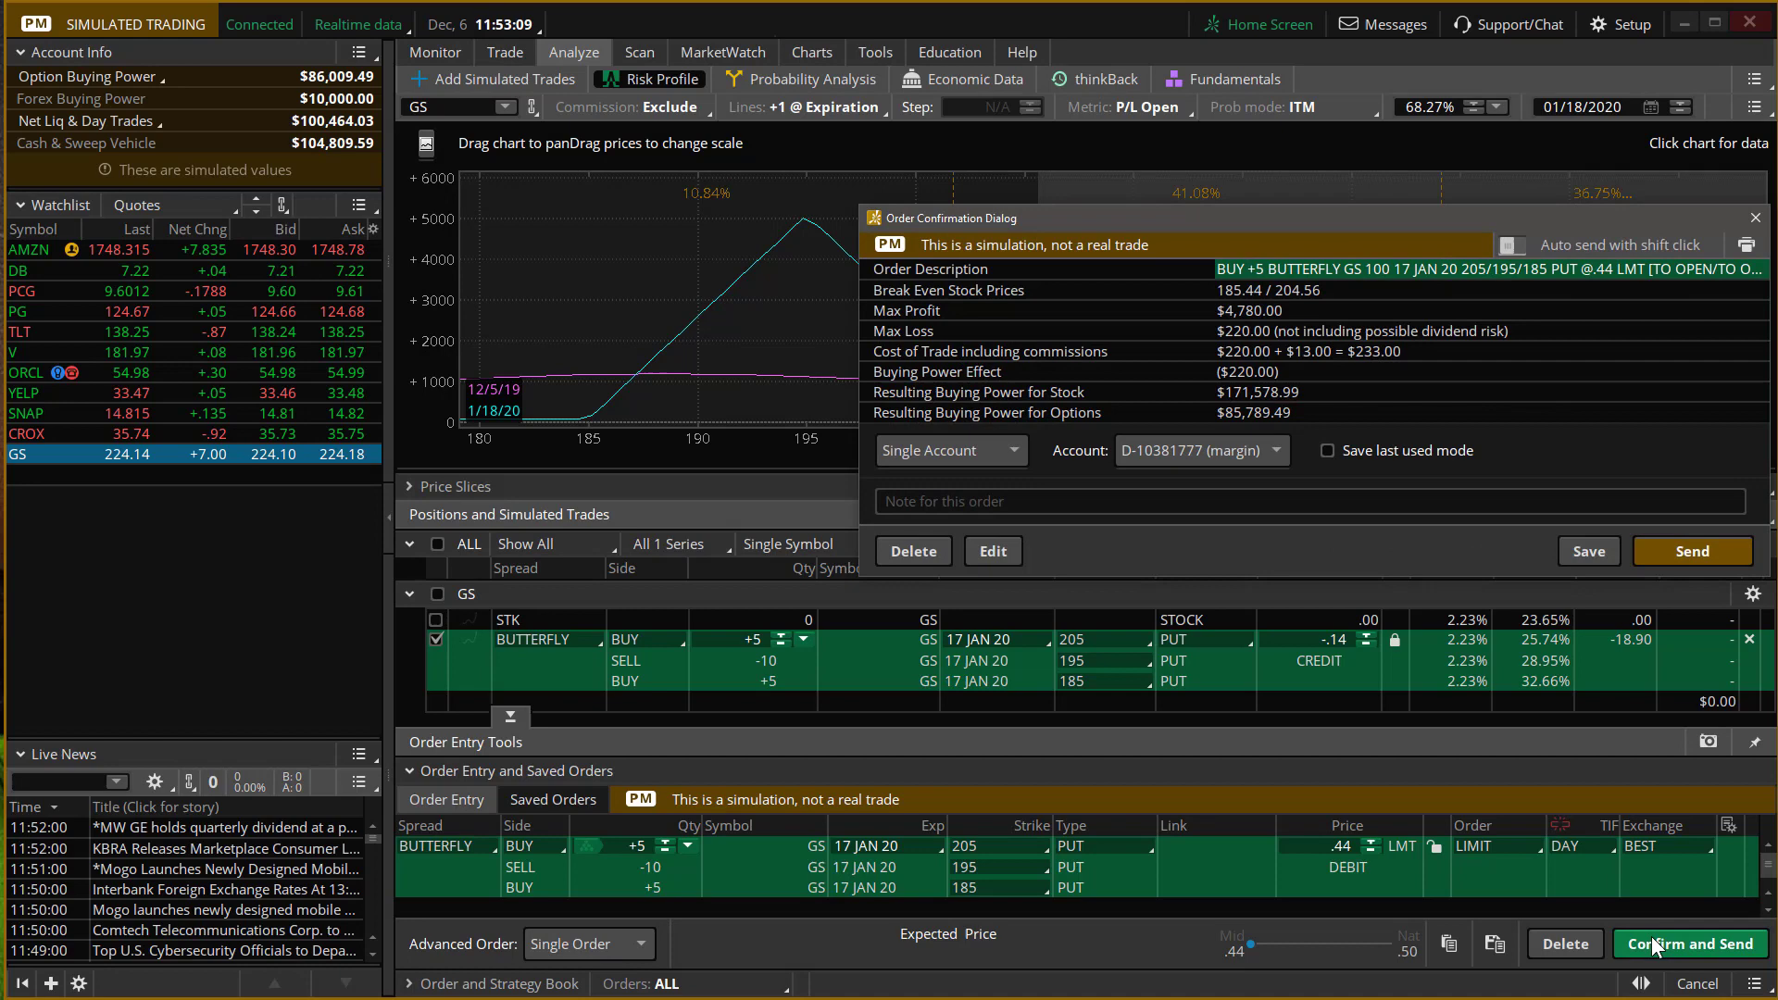
click(1694, 551)
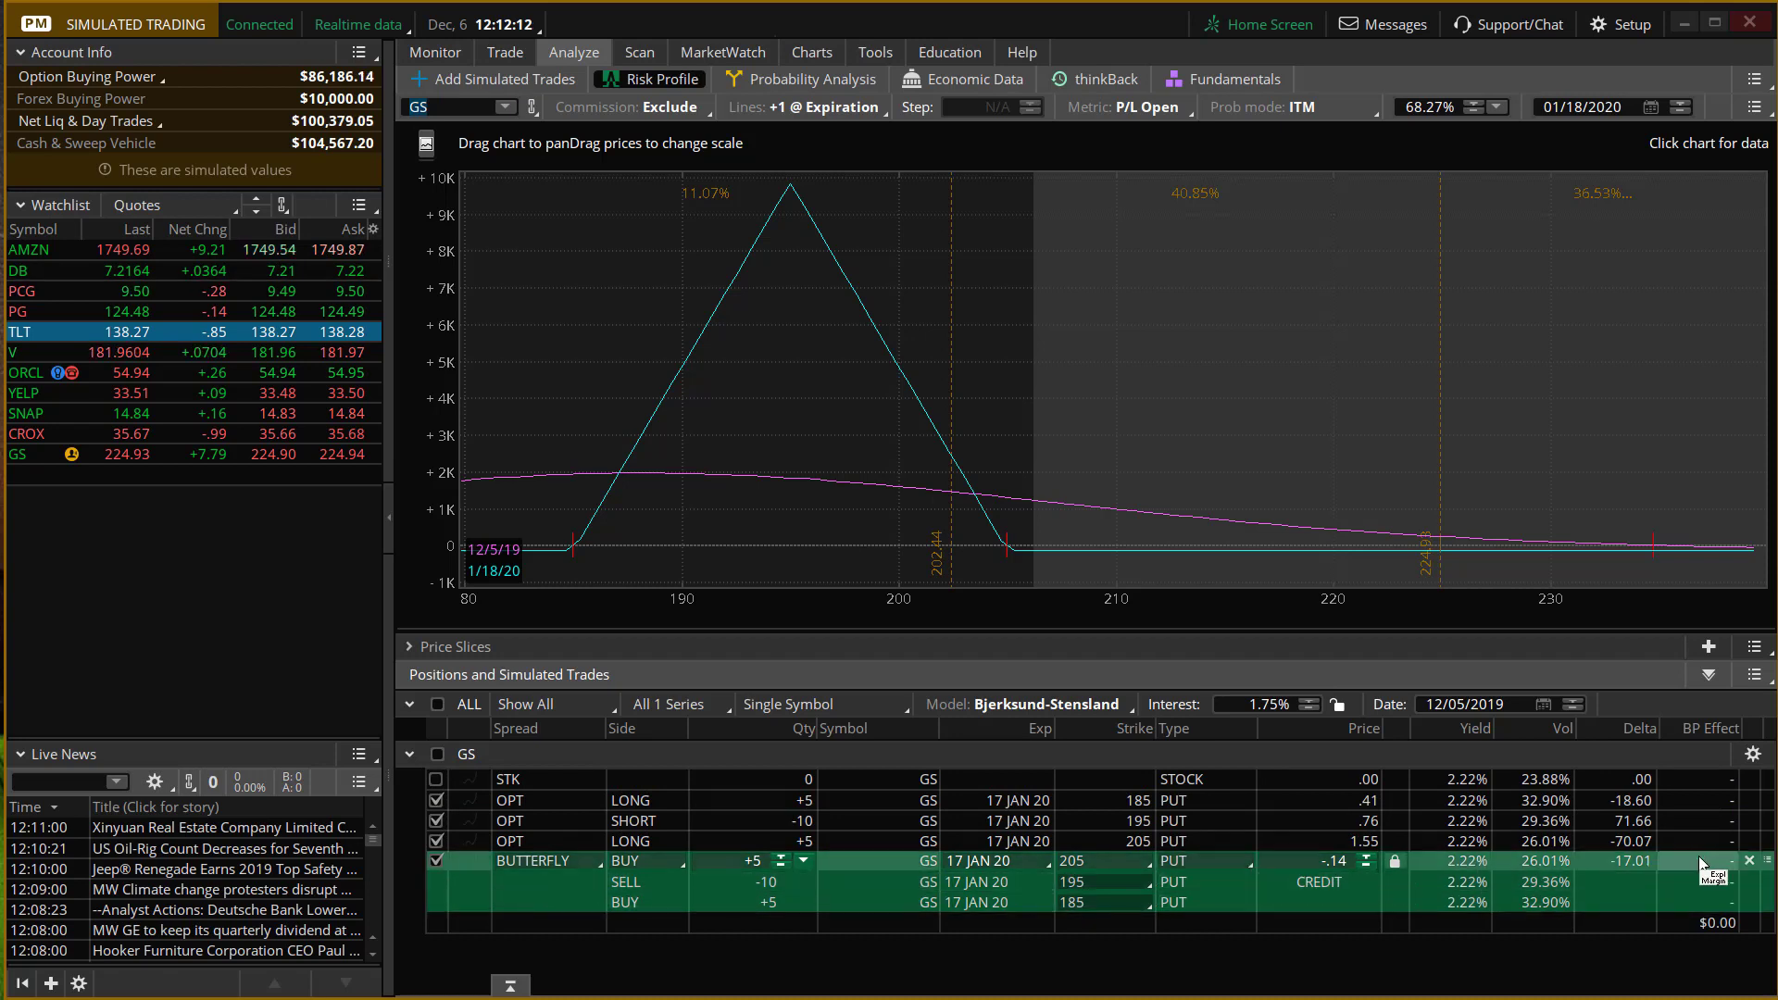
click(1749, 862)
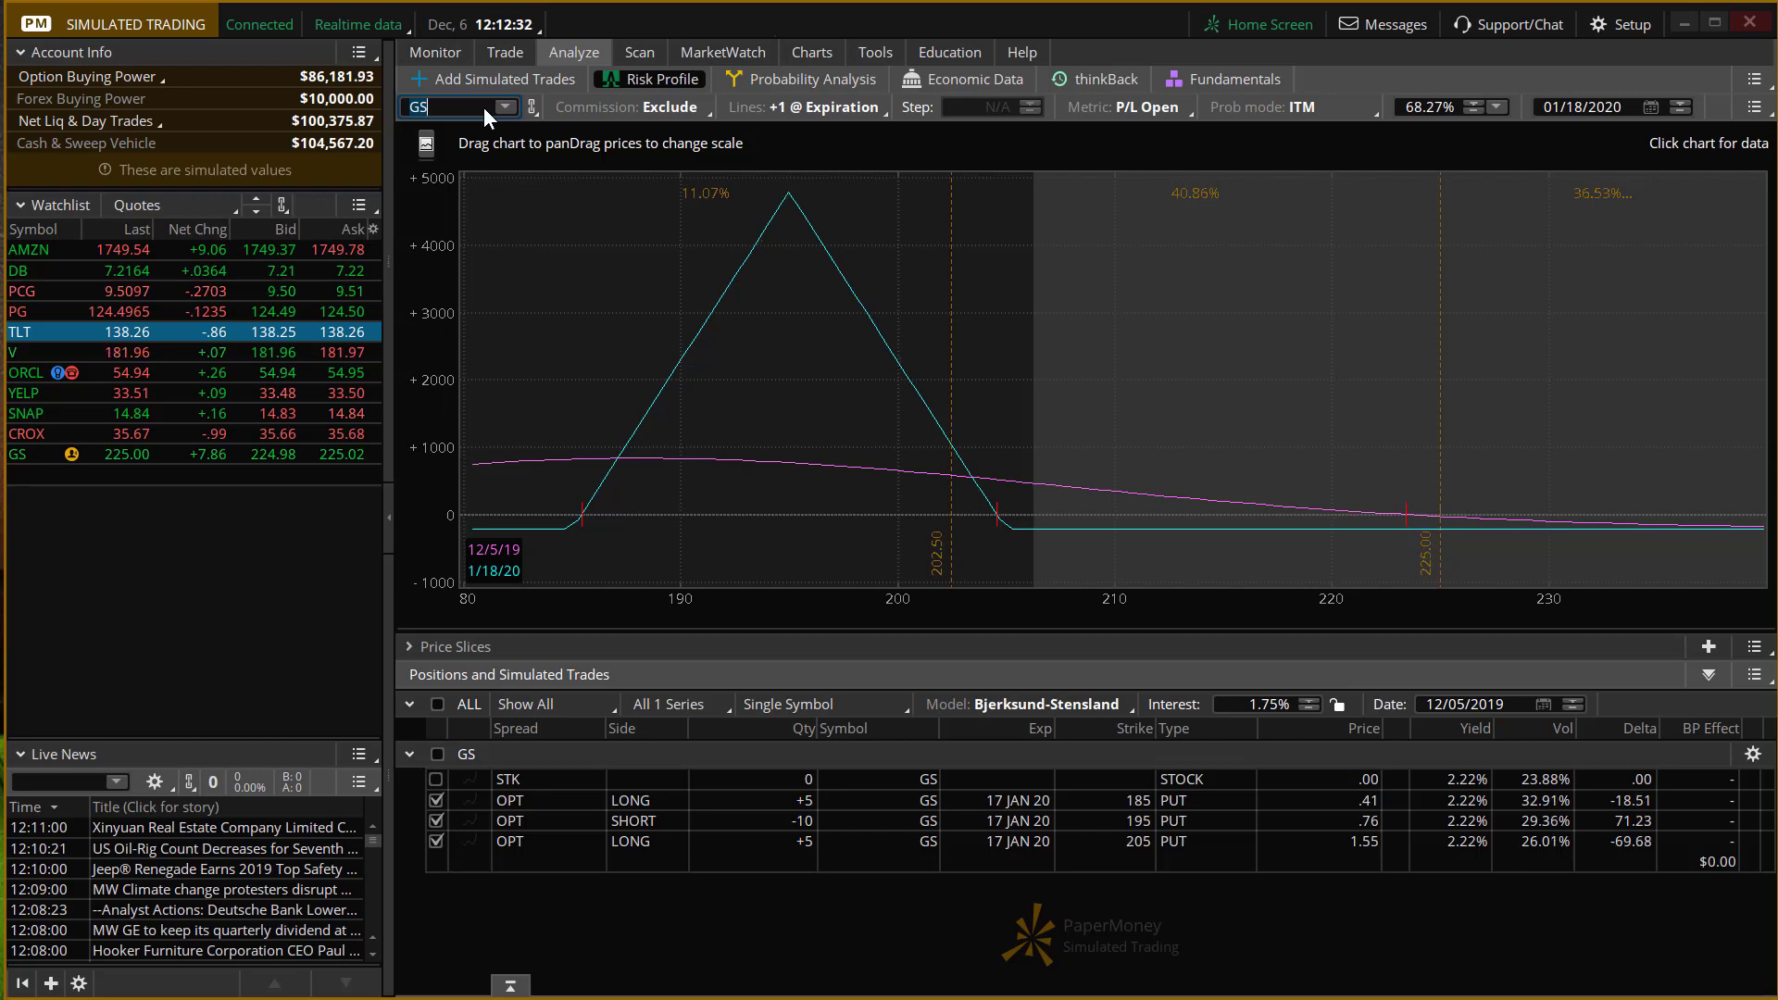
- Load SNAP into Analyze and expand its 17 JAN 20 option chain in Add Simulated Trades
text(SNAP)
key(Return)
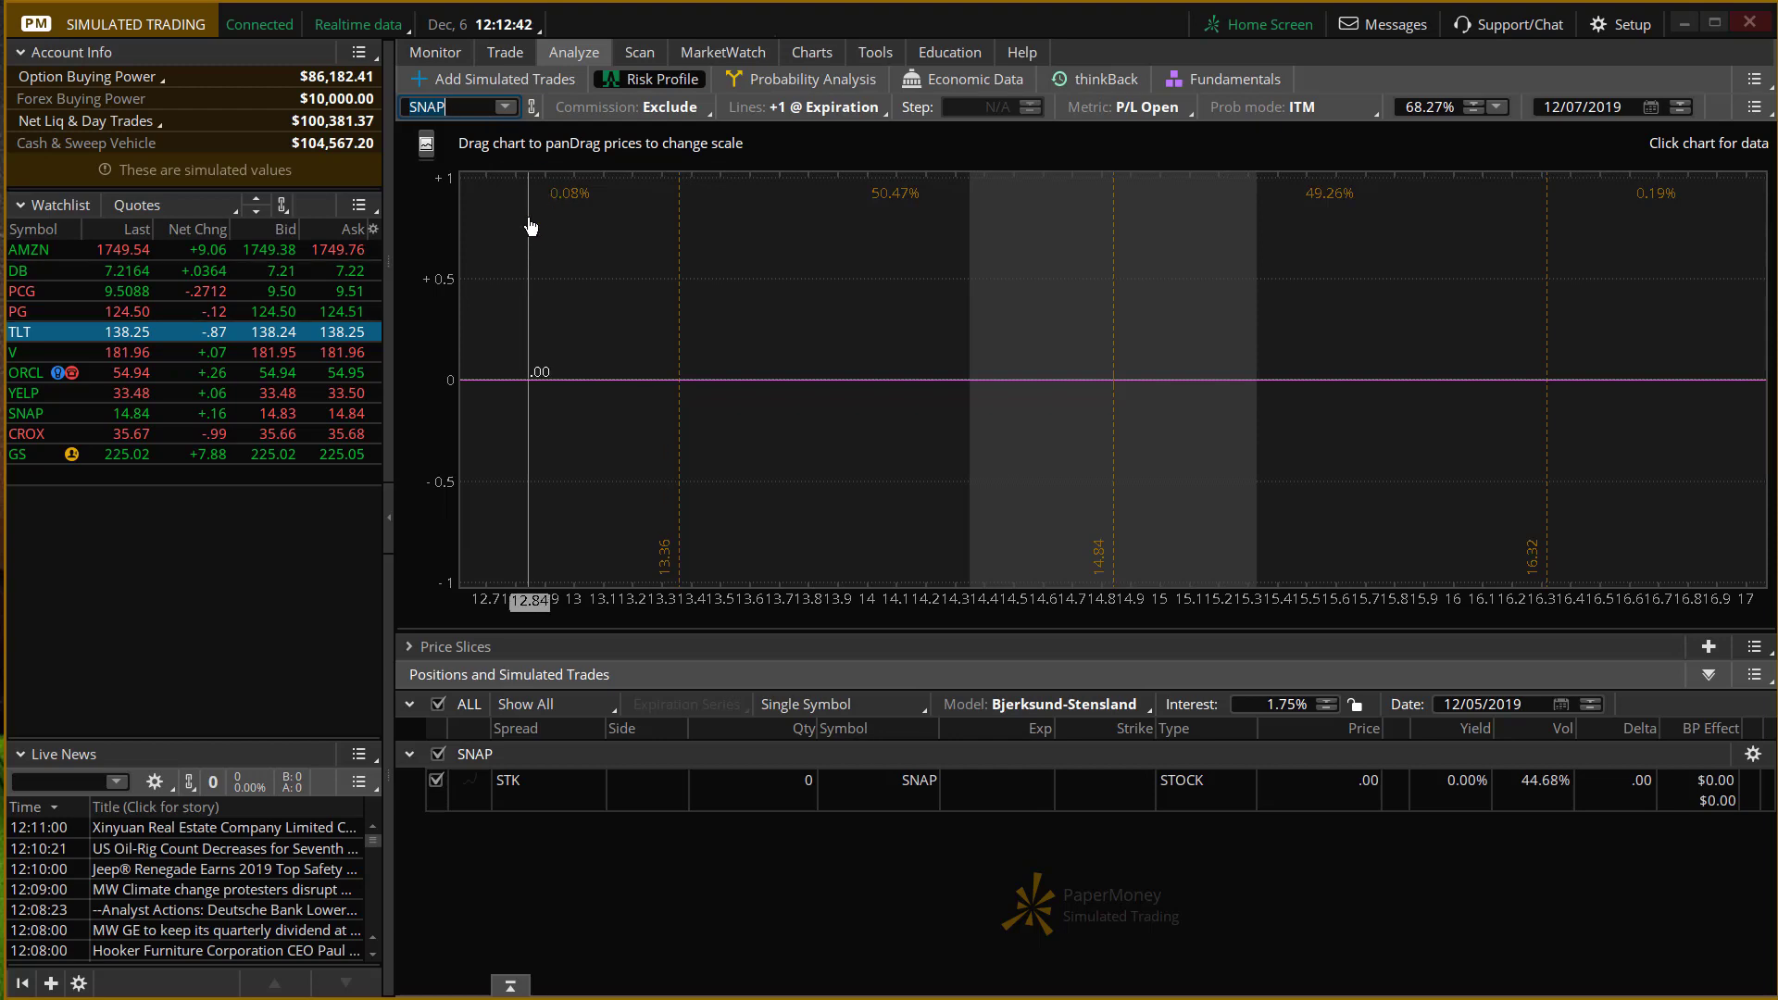
click(491, 75)
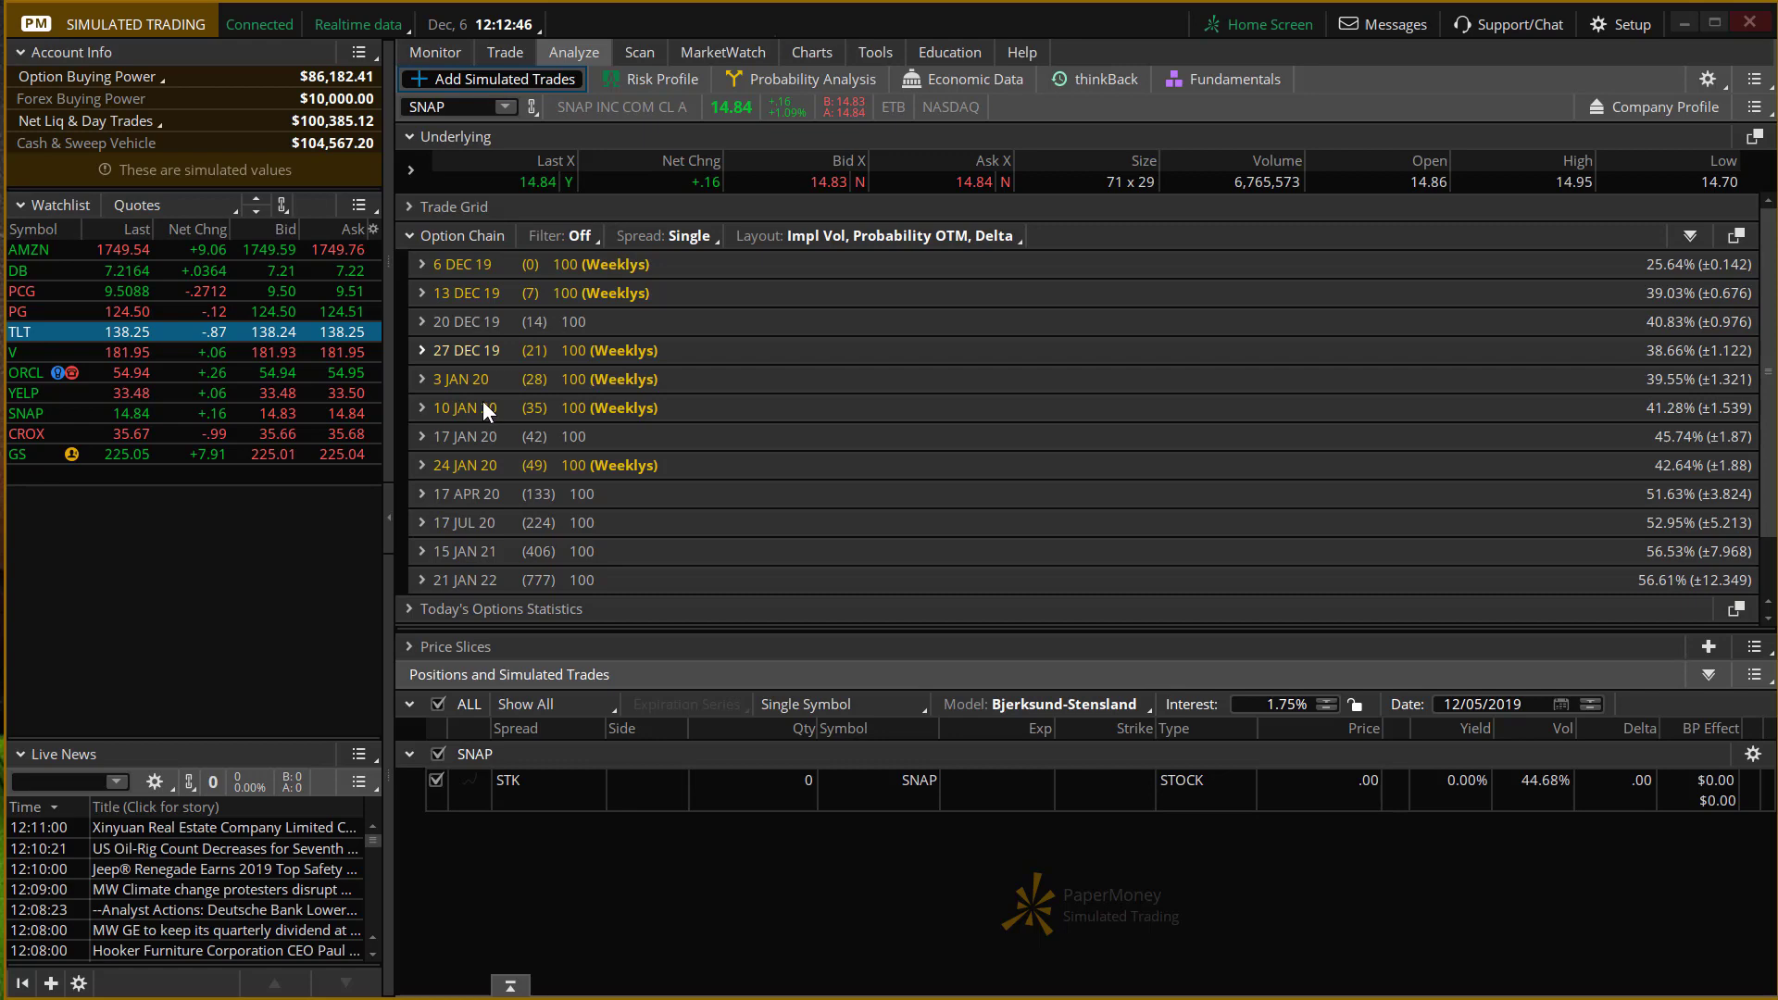
click(424, 435)
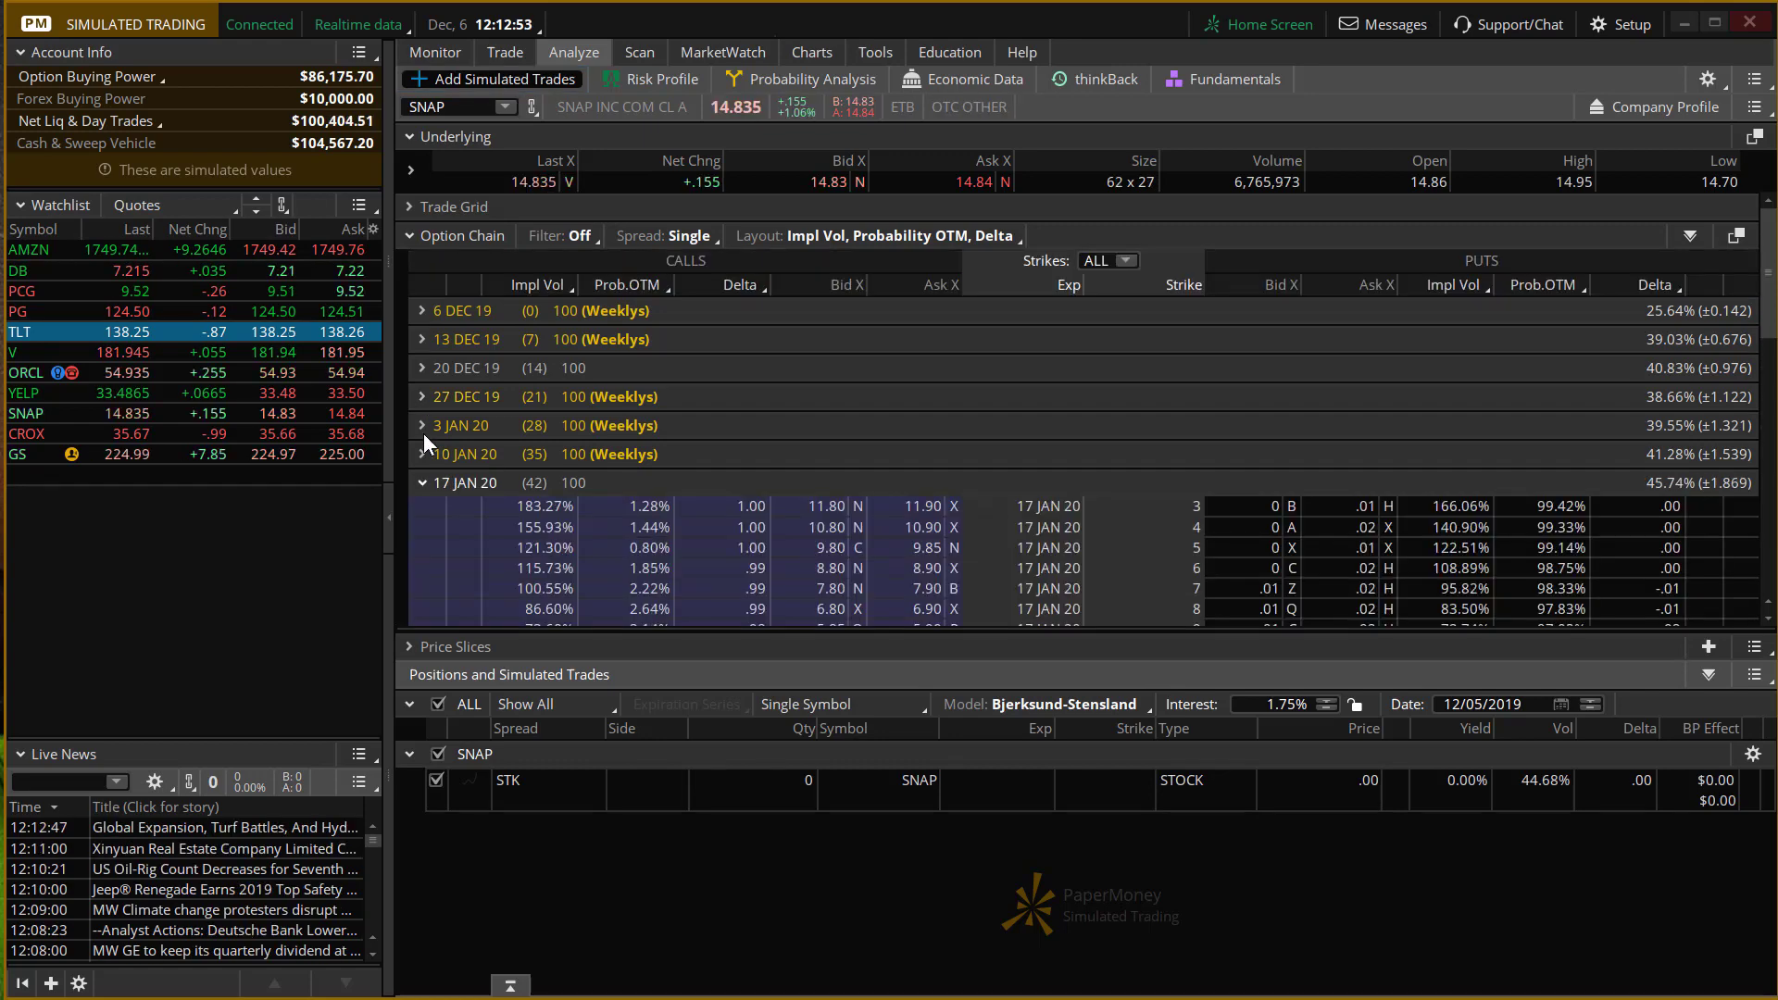
scroll(604, 451, down, 2)
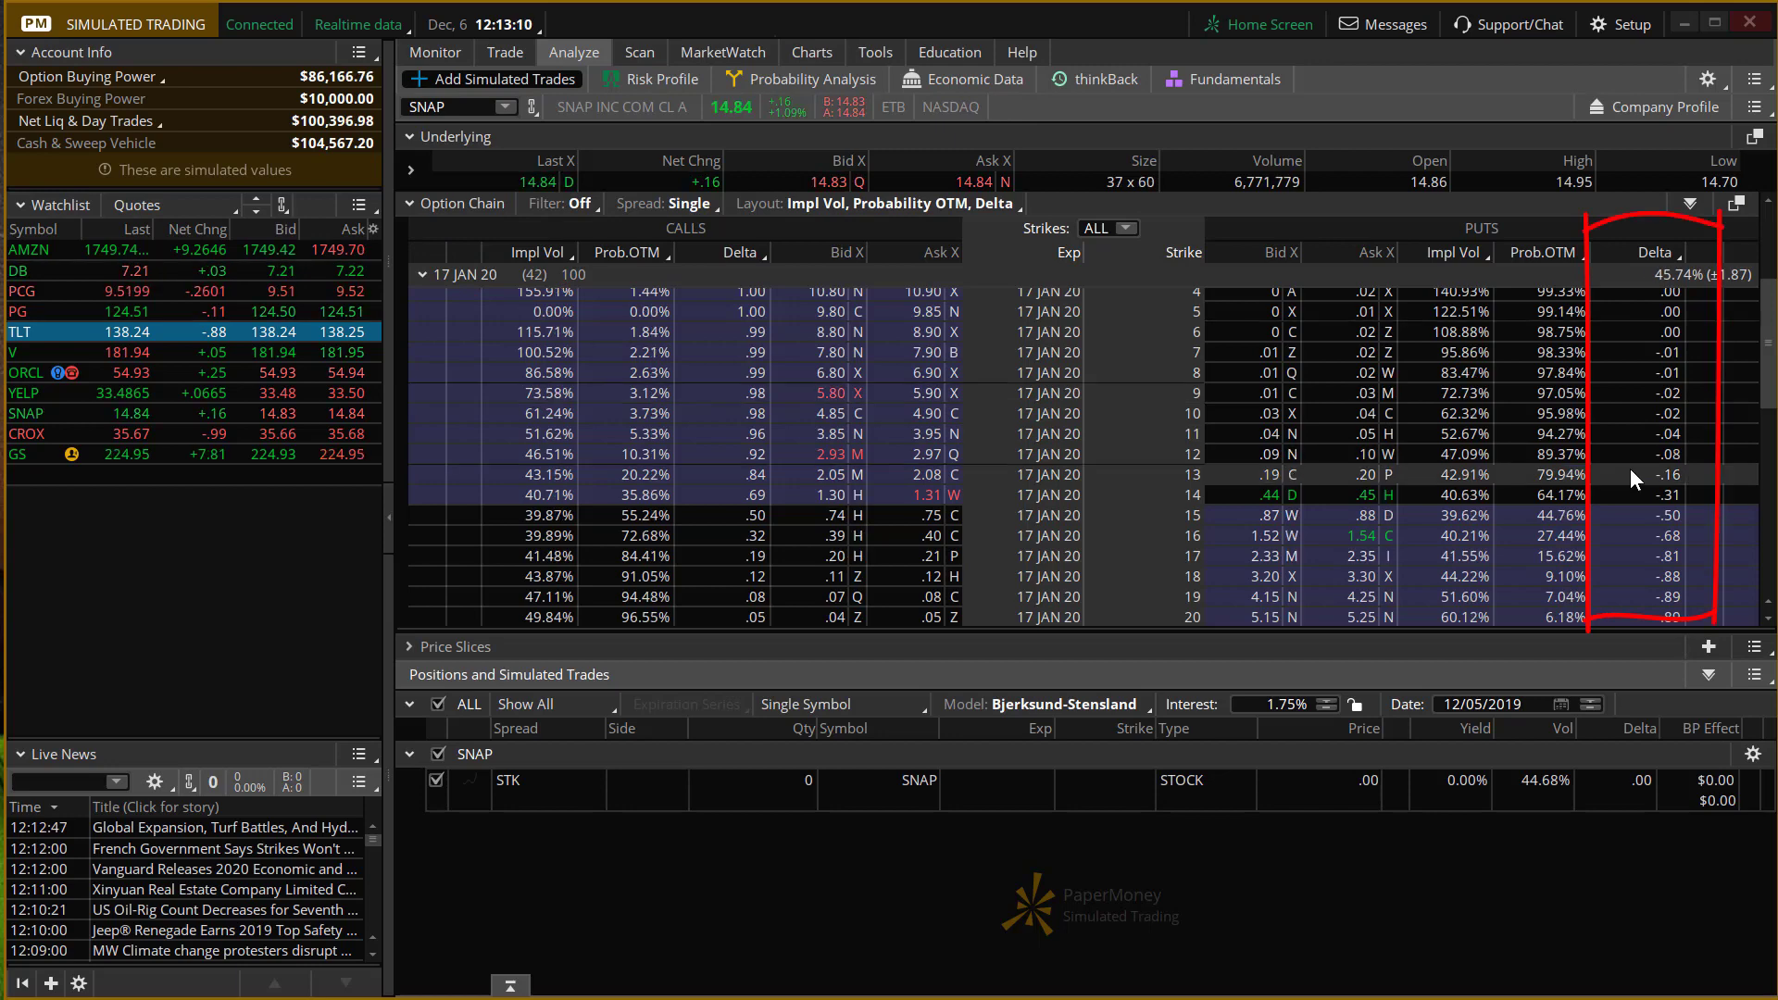
- Sell one SNAP 17 JAN 20 13 put at the .19 bid
click(1274, 476)
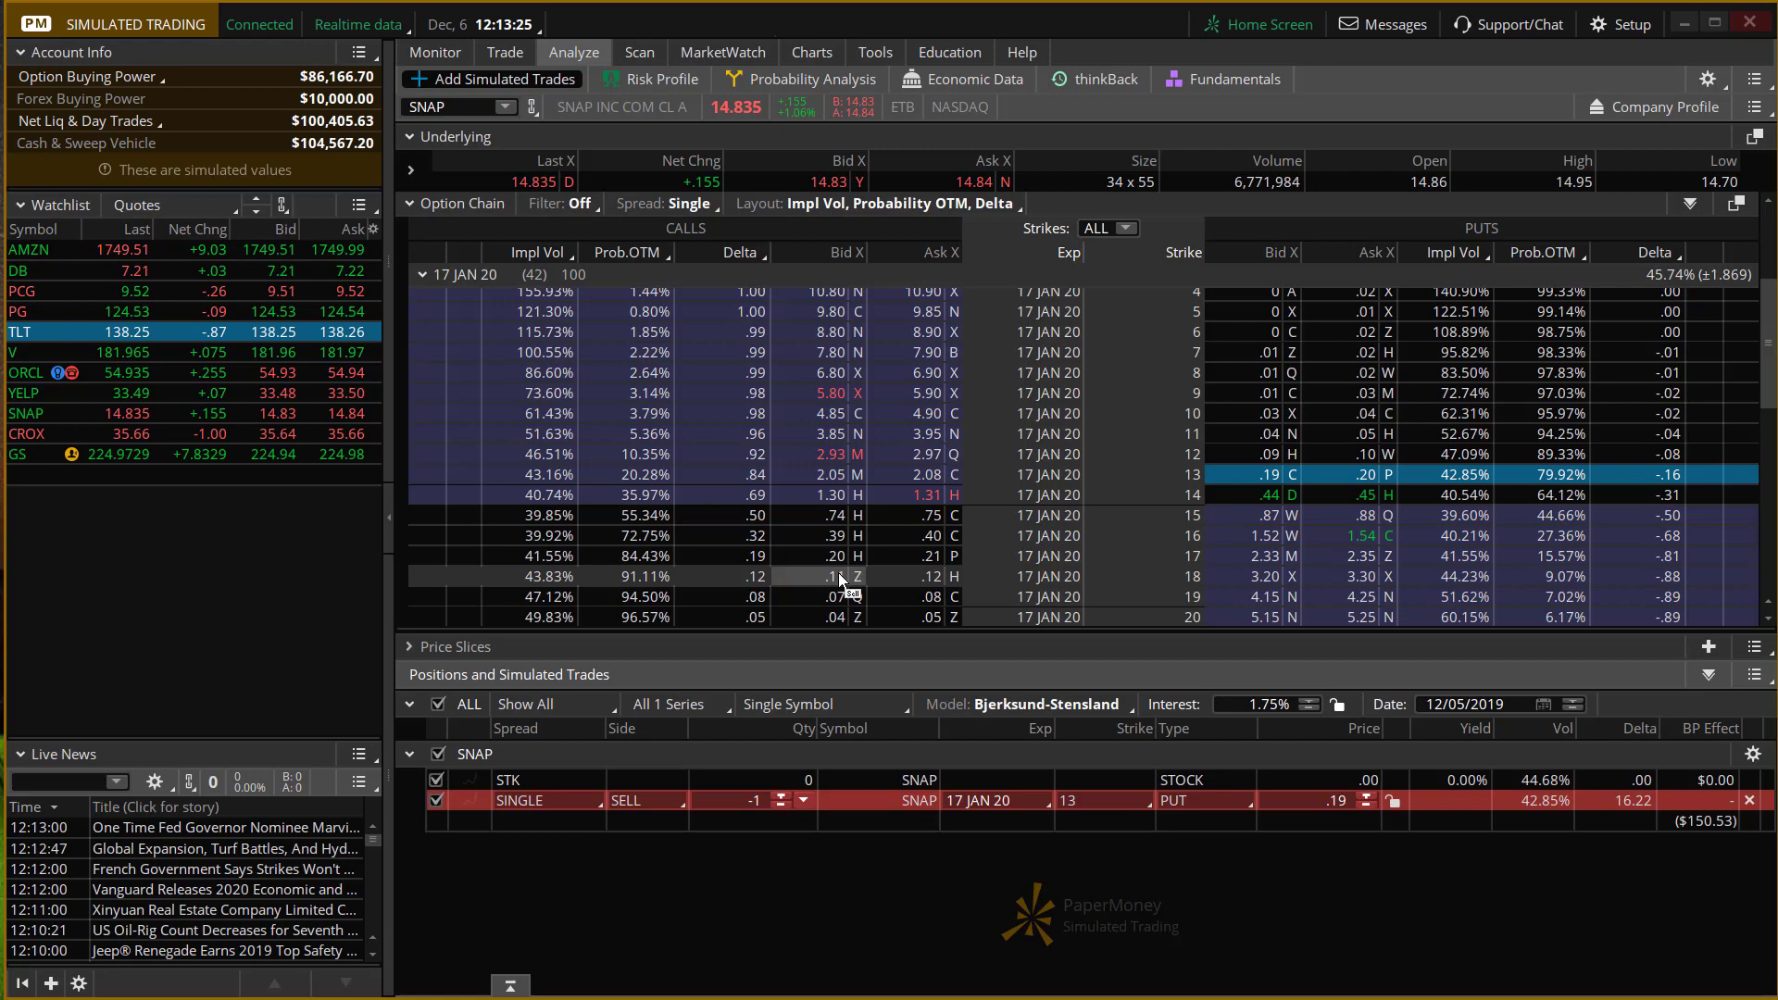
- Add a short SNAP 18 call at .31 to form the 13/18 strangle
key(alt)
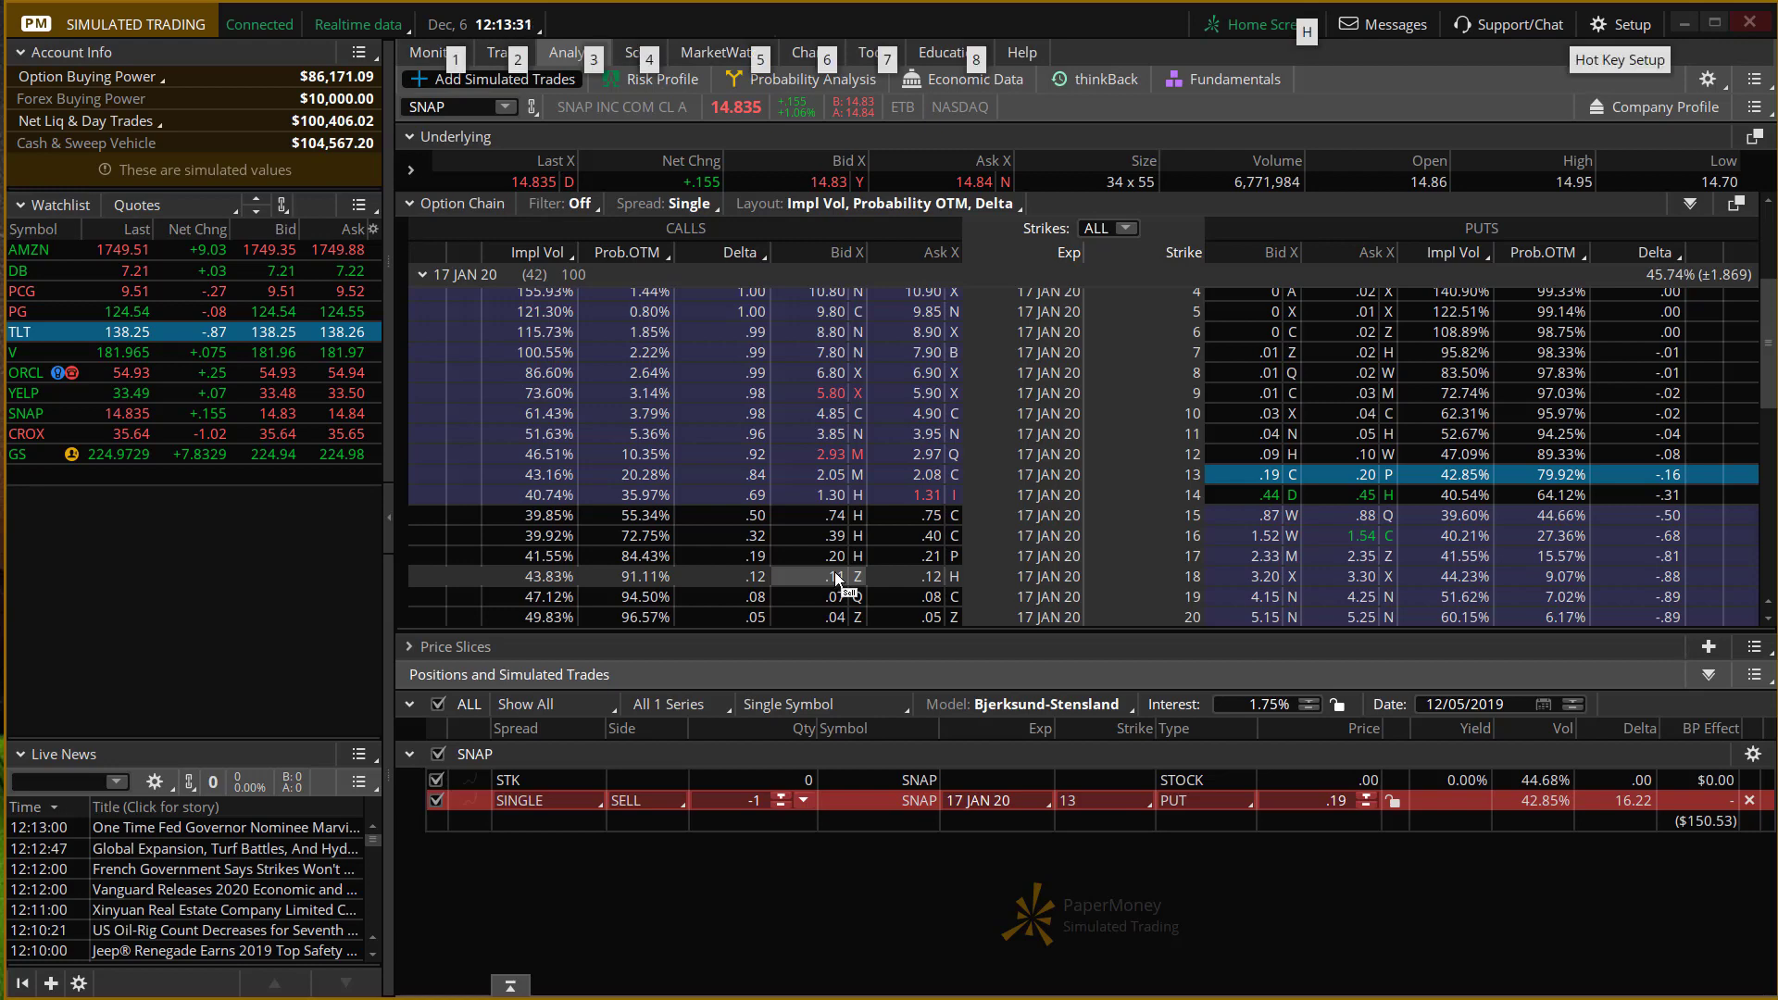
click(837, 577)
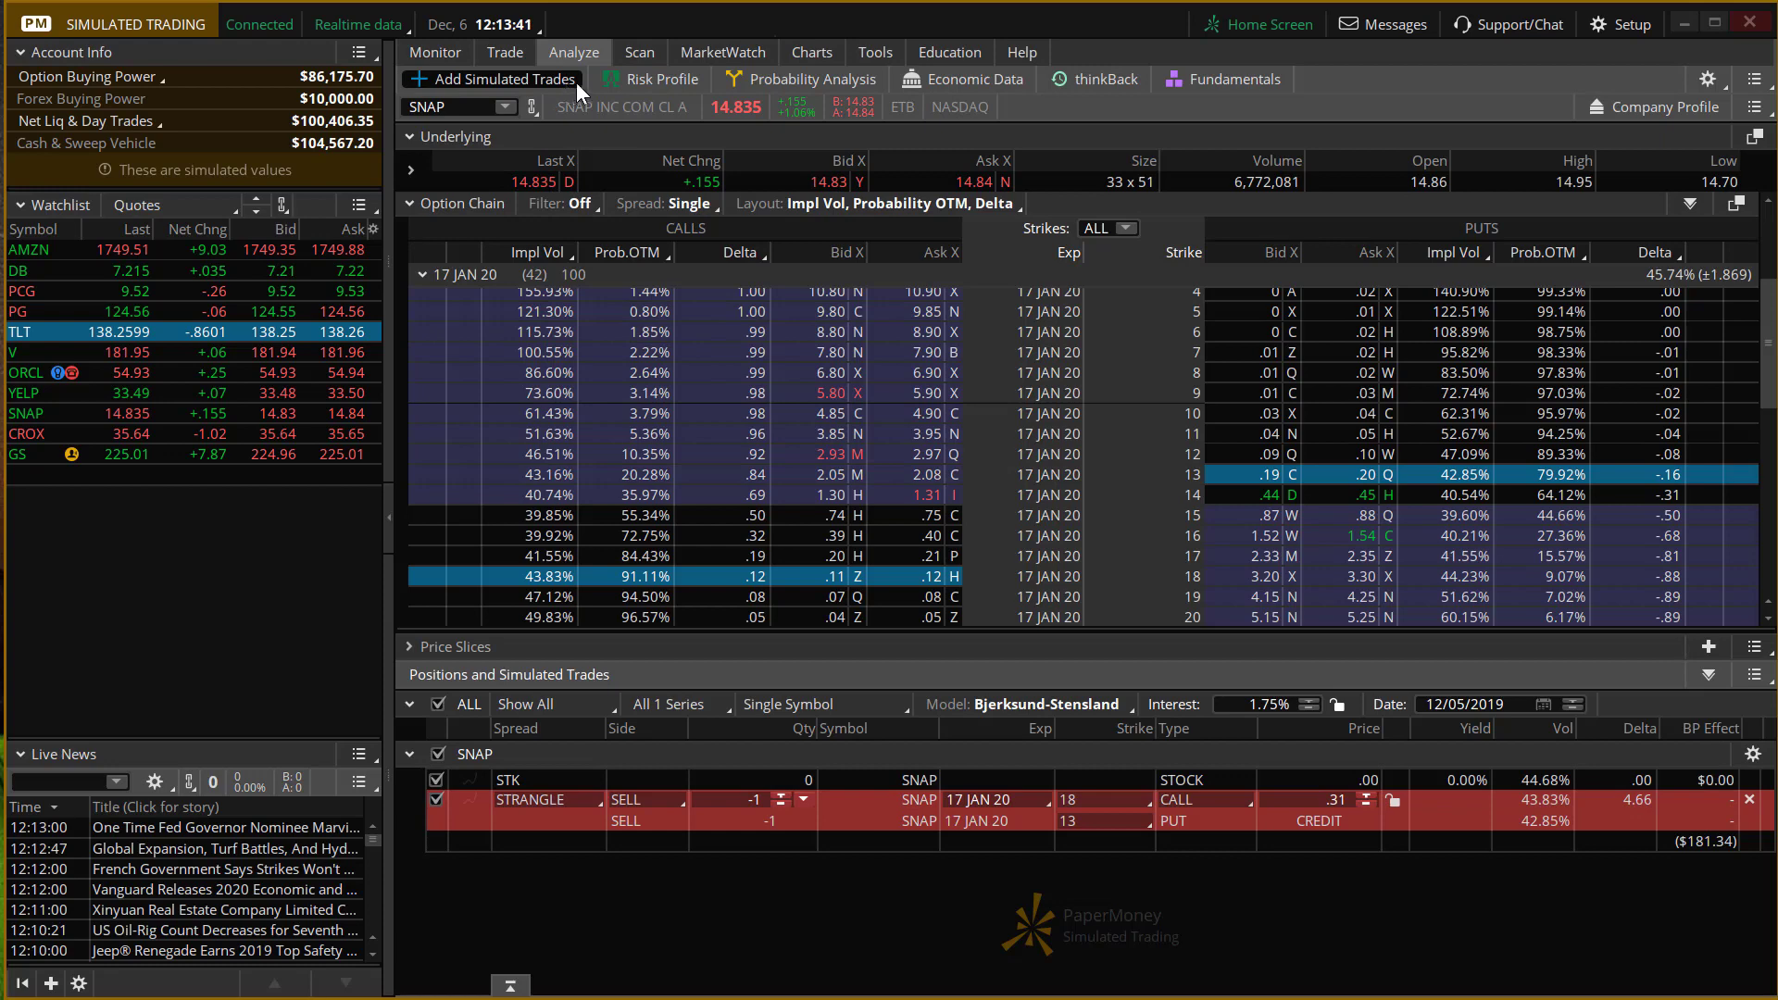
- Show the SNAP 13/18 strangle's risk profile with the price axis spanning about 11–21
click(647, 81)
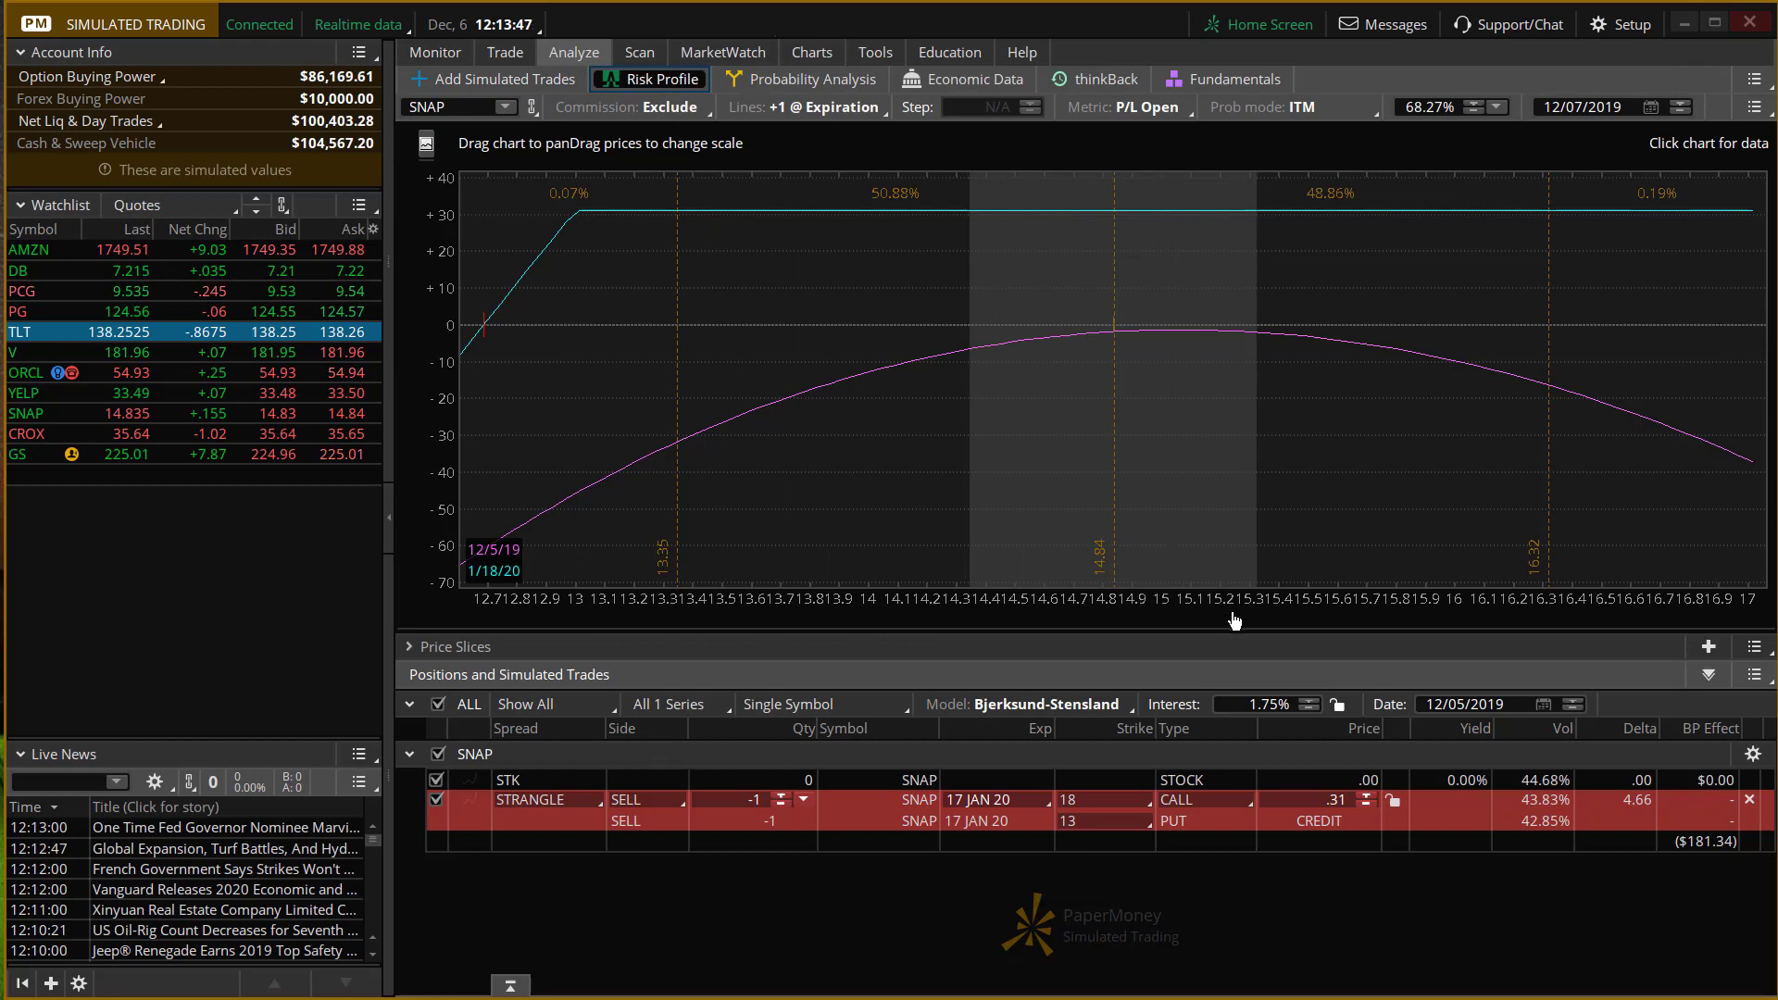
drag(1219, 622, 909, 600)
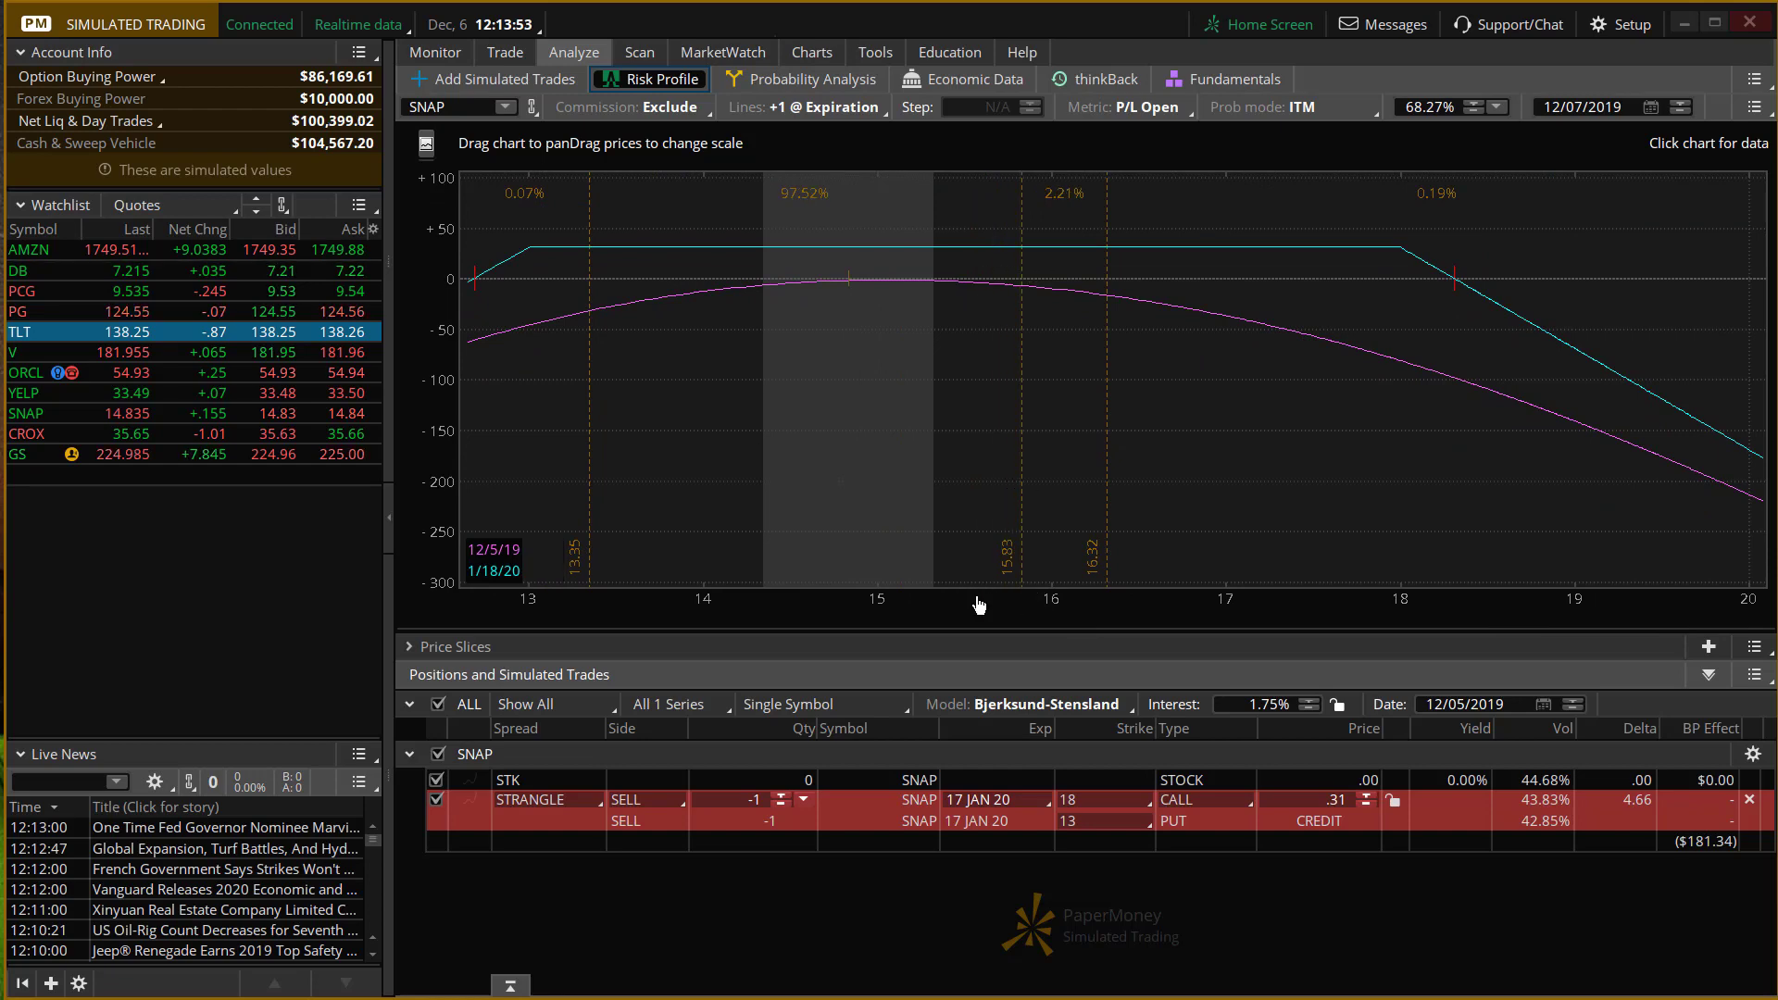
drag(986, 605, 806, 587)
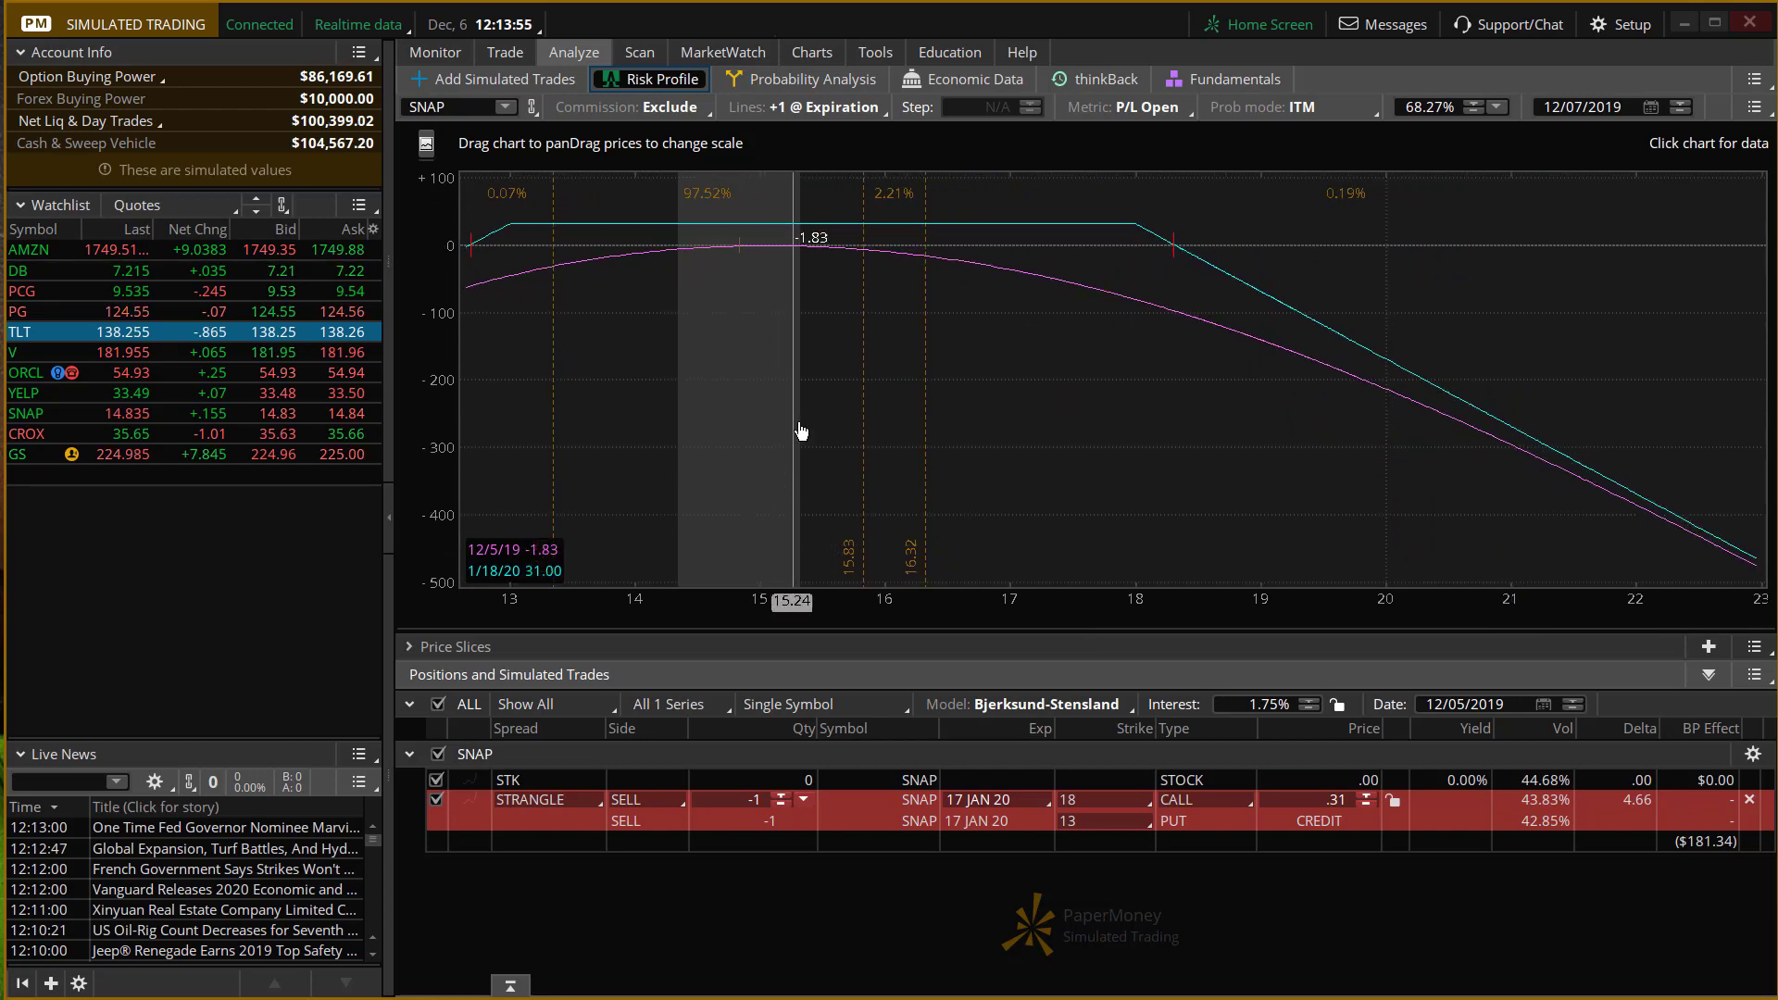
drag(869, 431, 1095, 427)
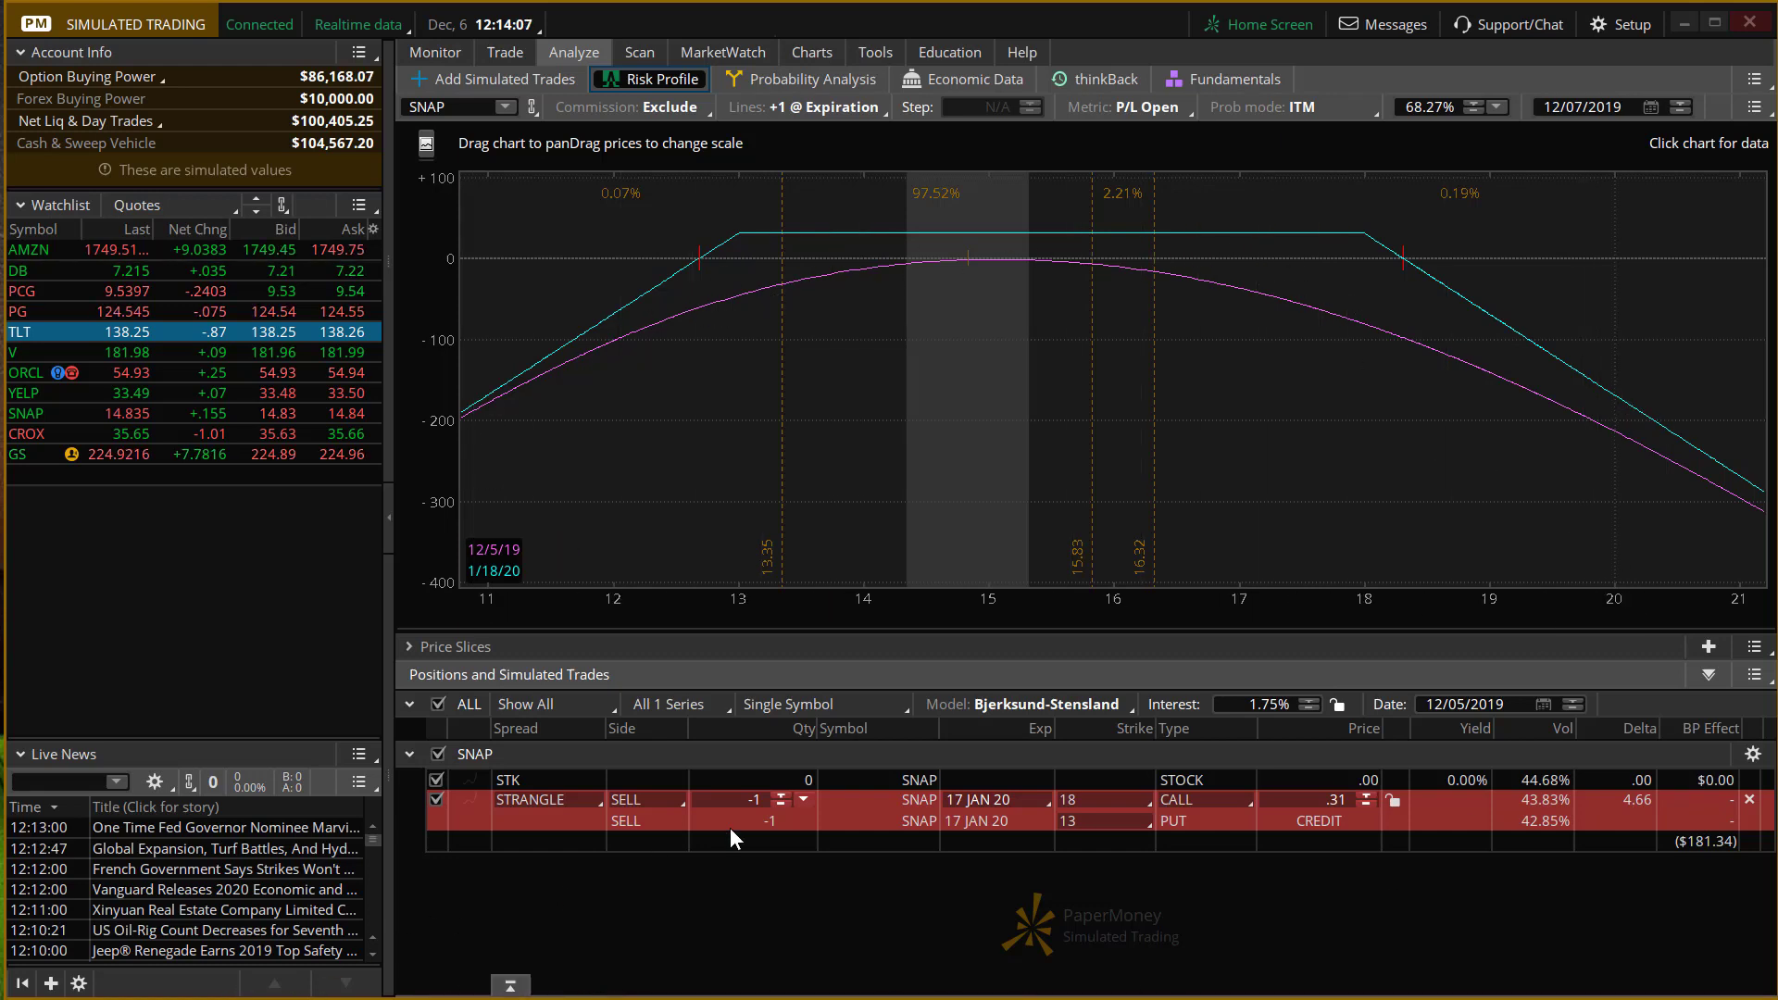
- Fill a 10-lot SNAP 13/18 short strangle at .31 credit and delete its simulated trade row
click(802, 799)
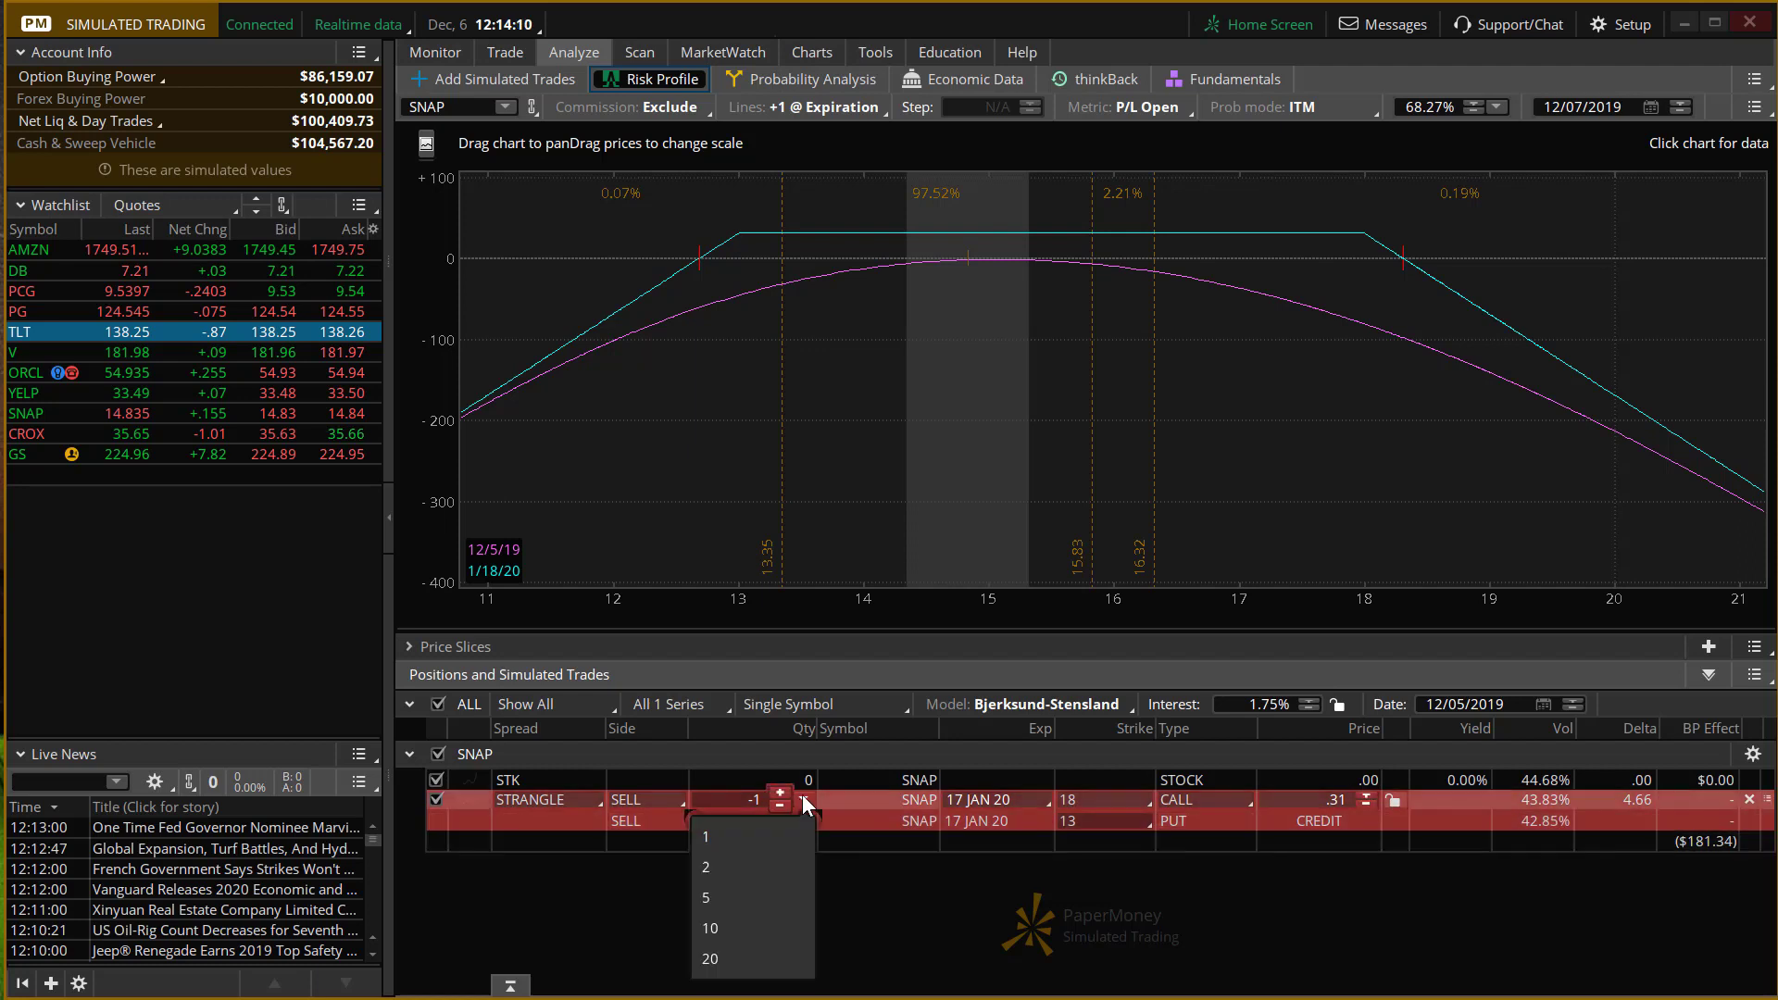
click(755, 930)
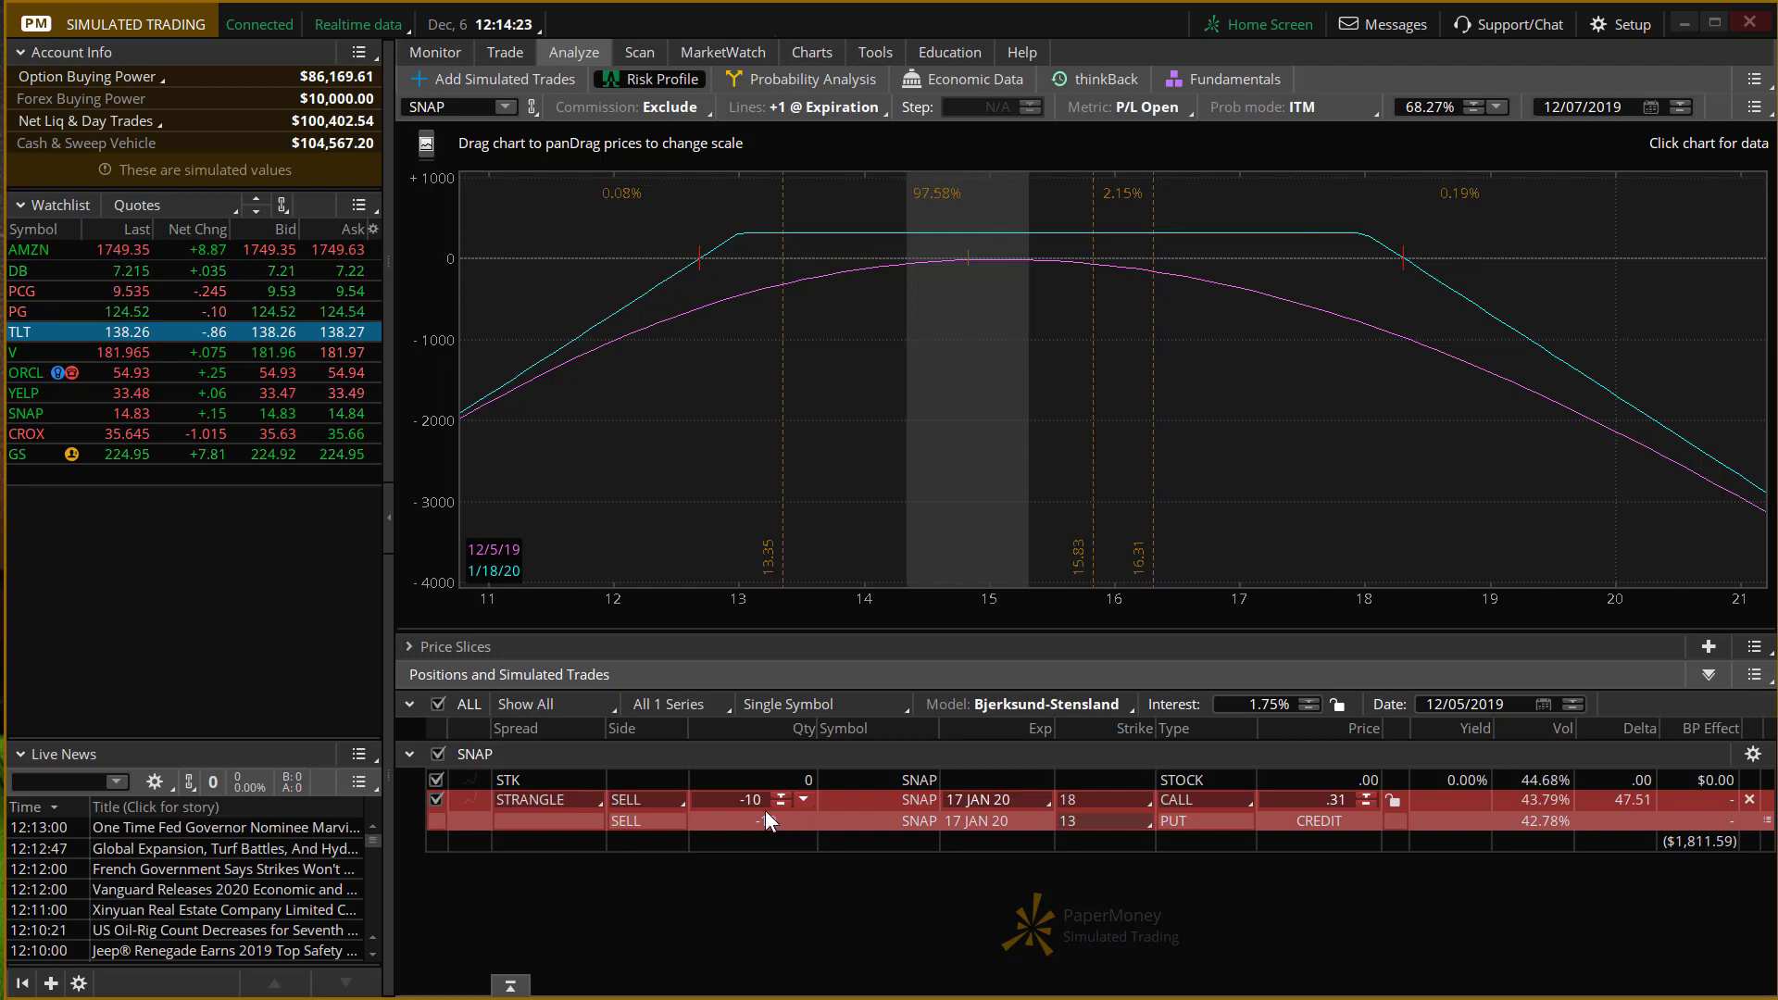
right_click(863, 807)
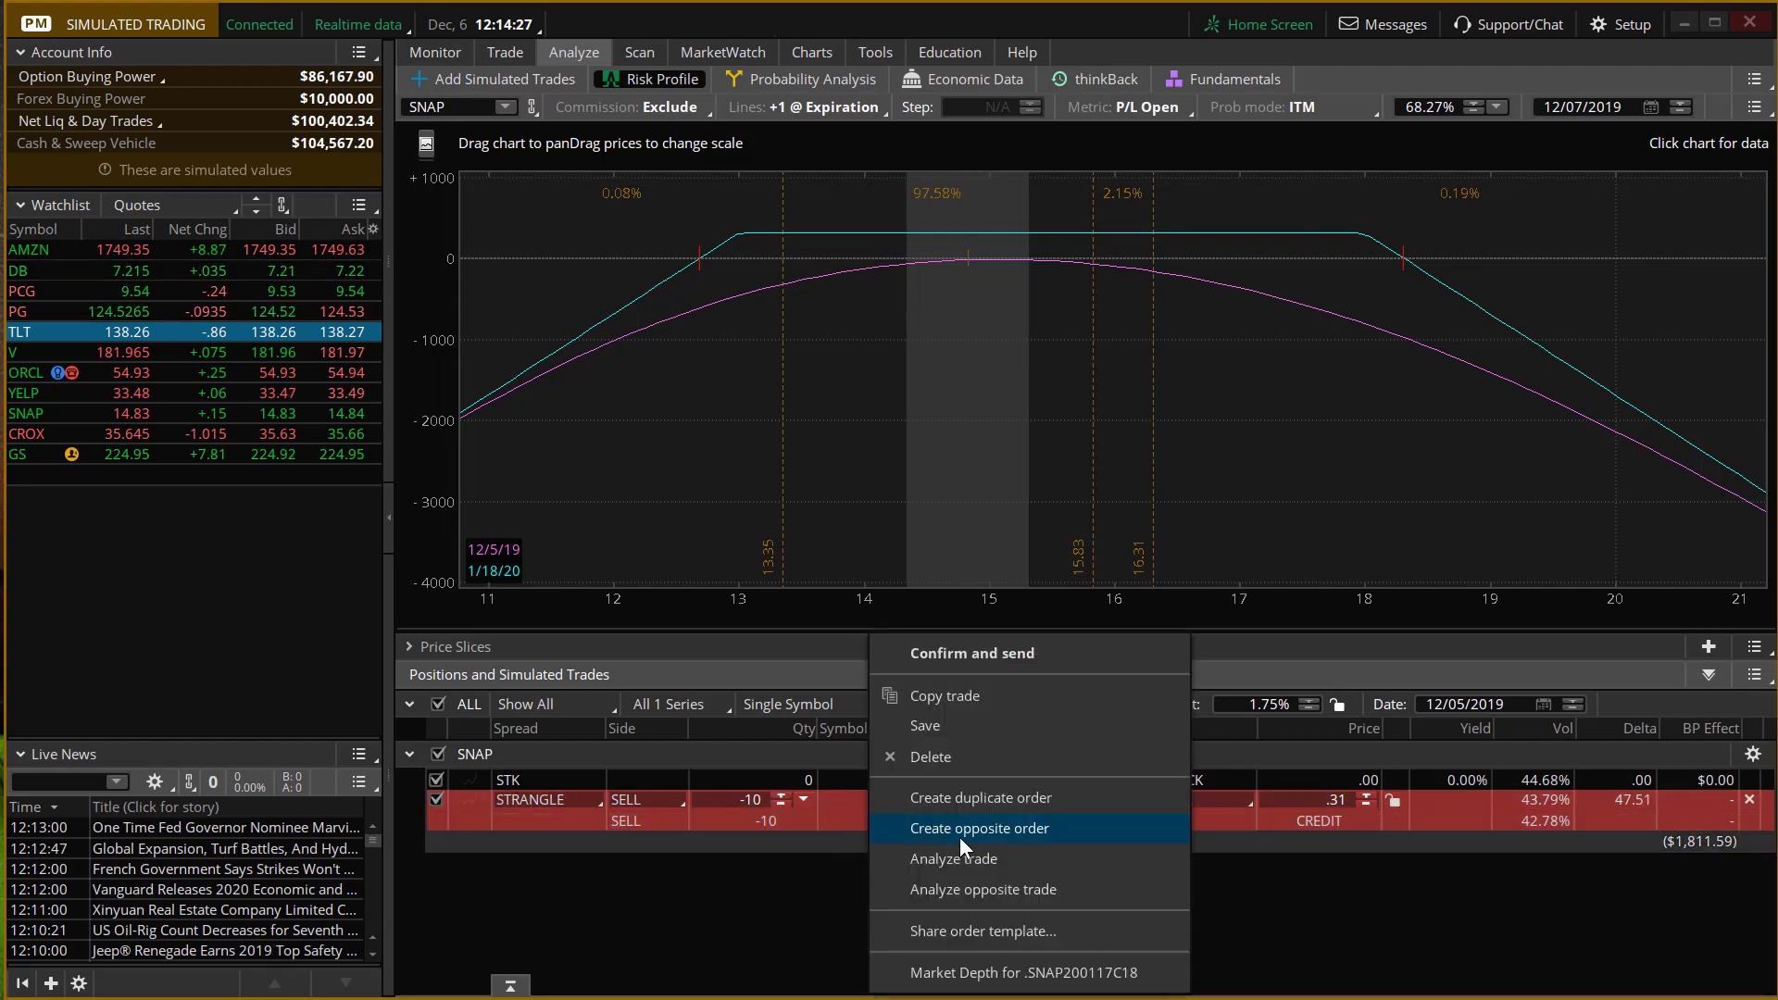
click(969, 797)
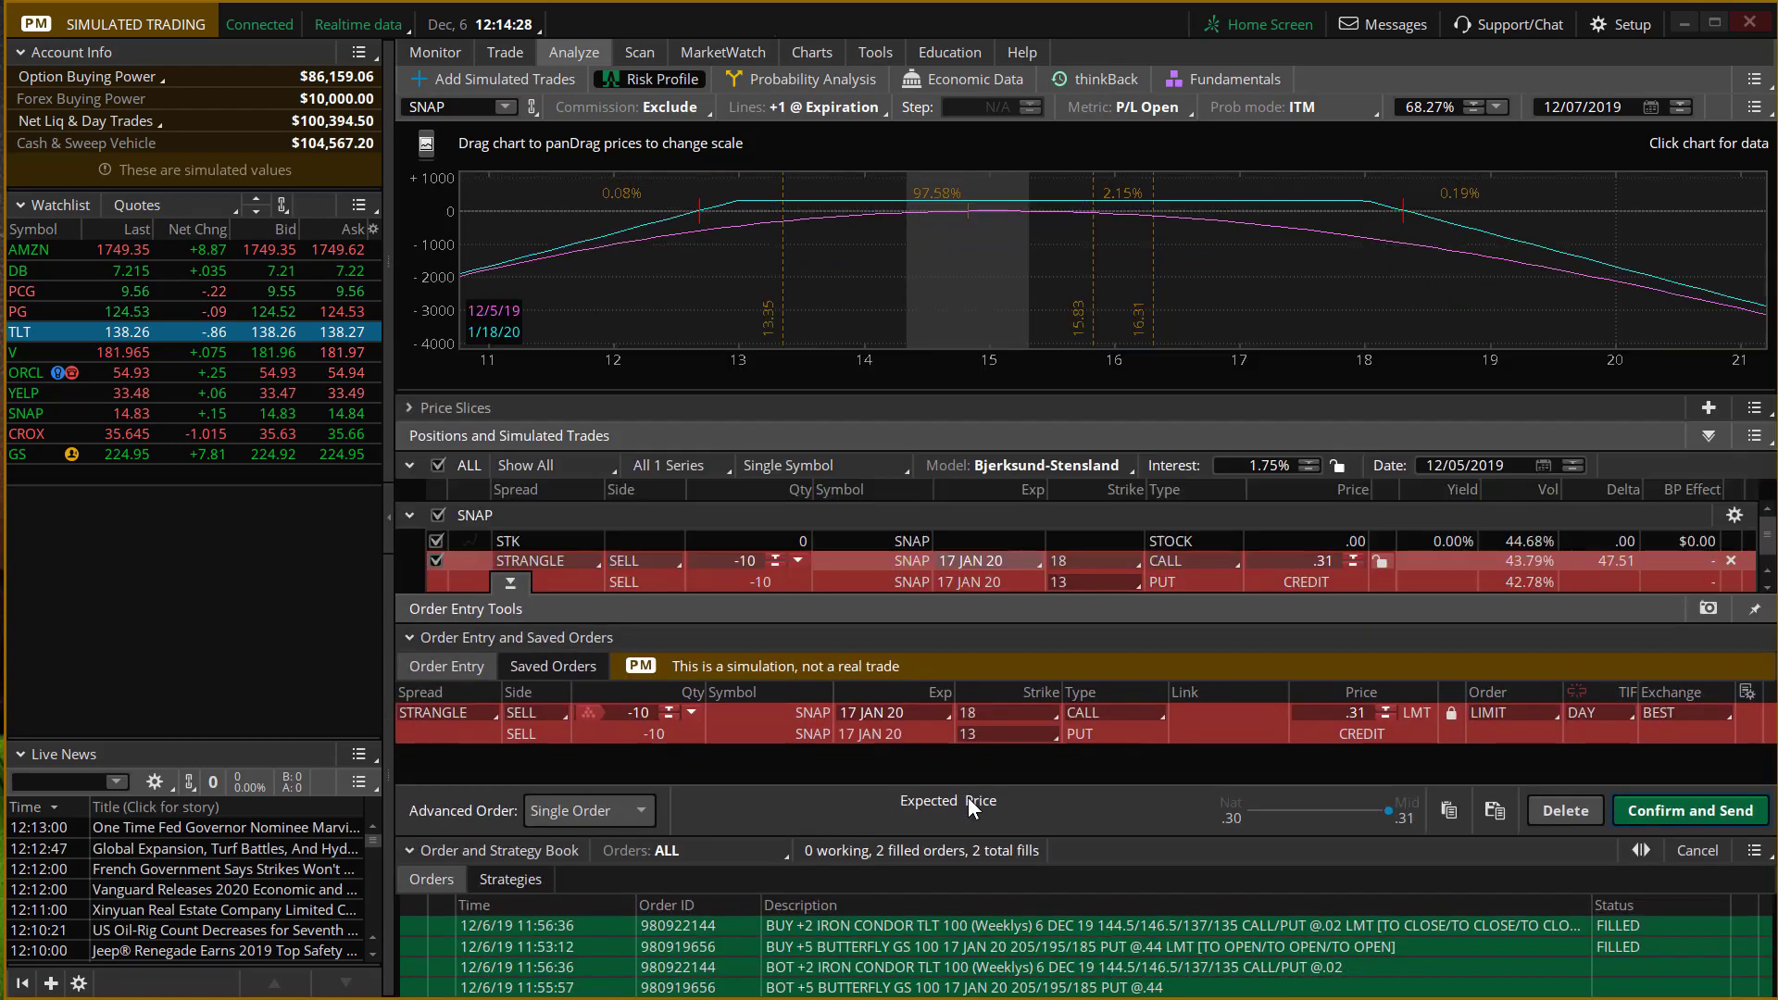
click(1691, 808)
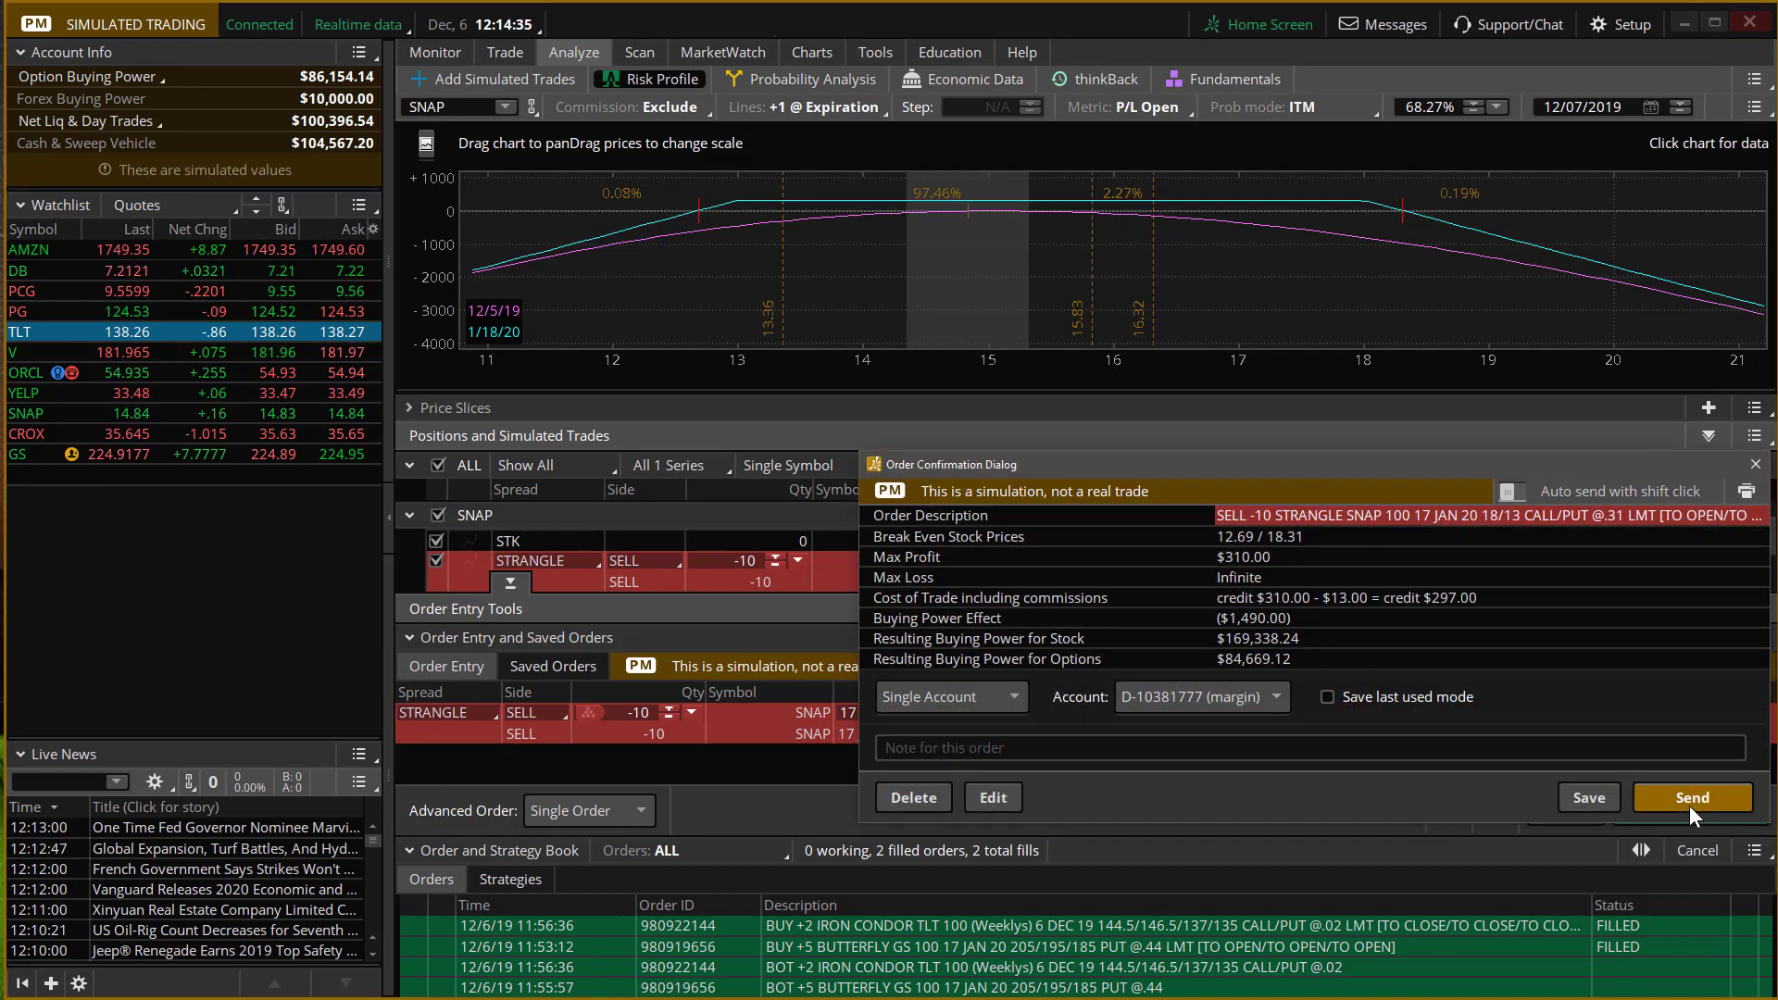
click(1690, 799)
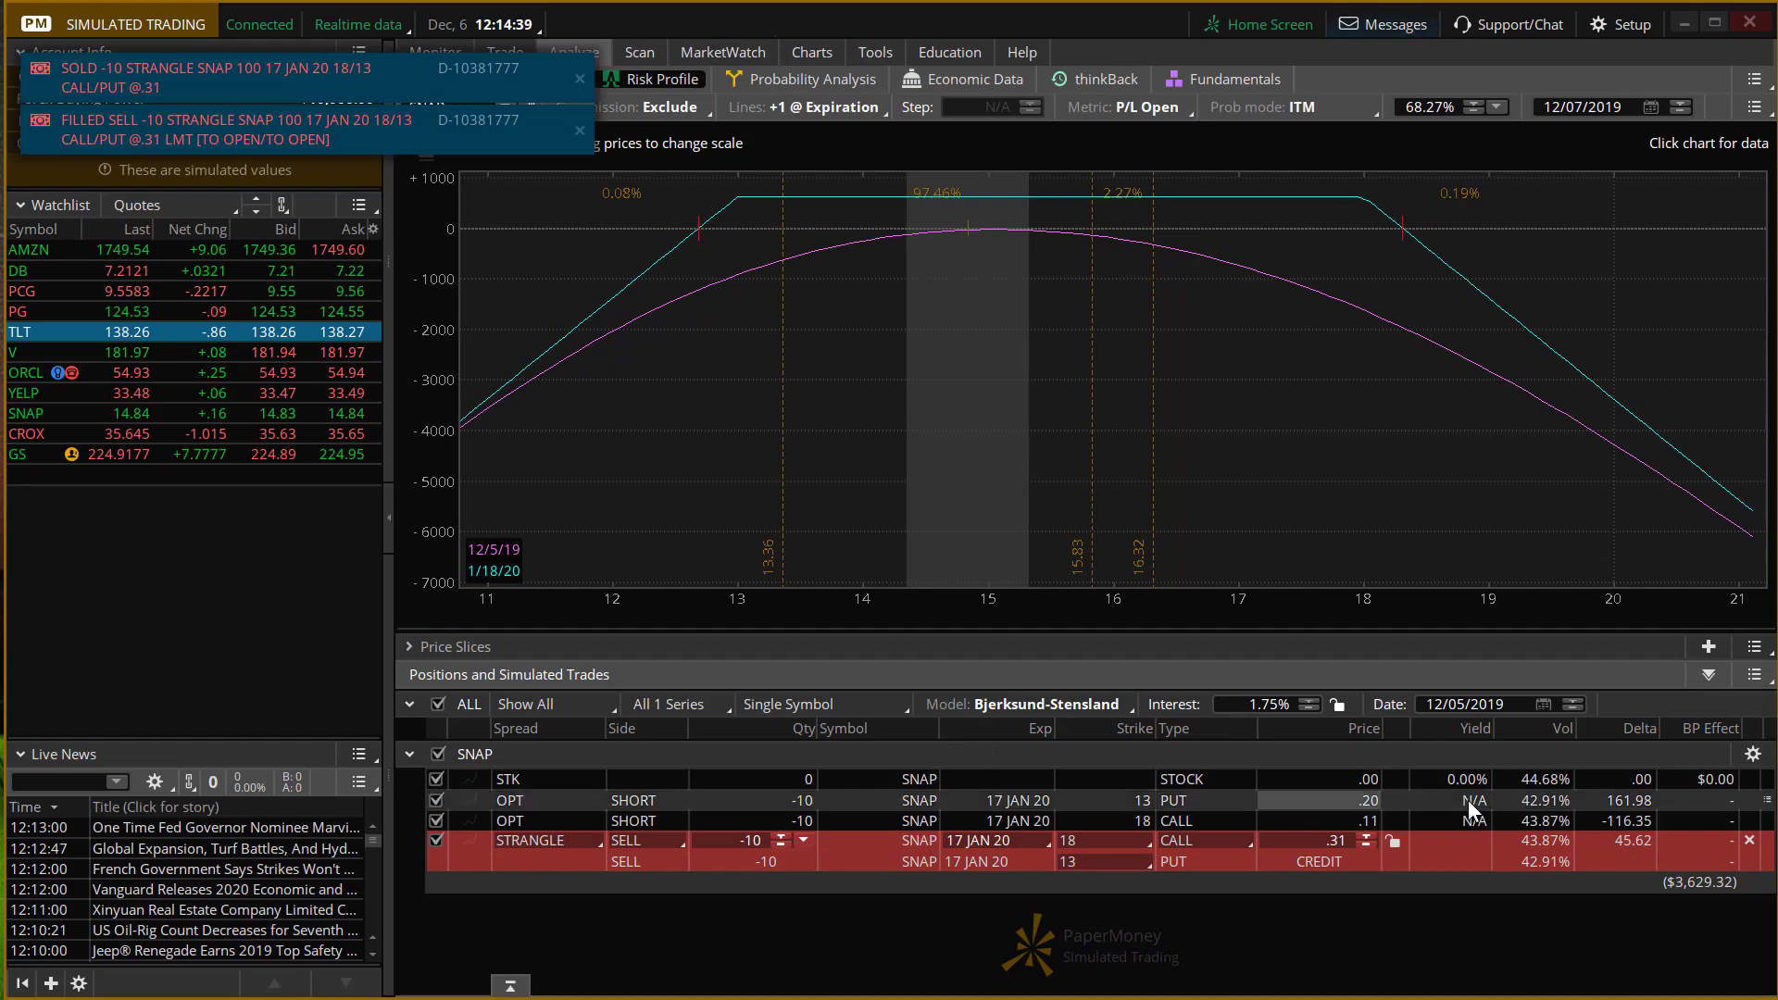
click(1749, 840)
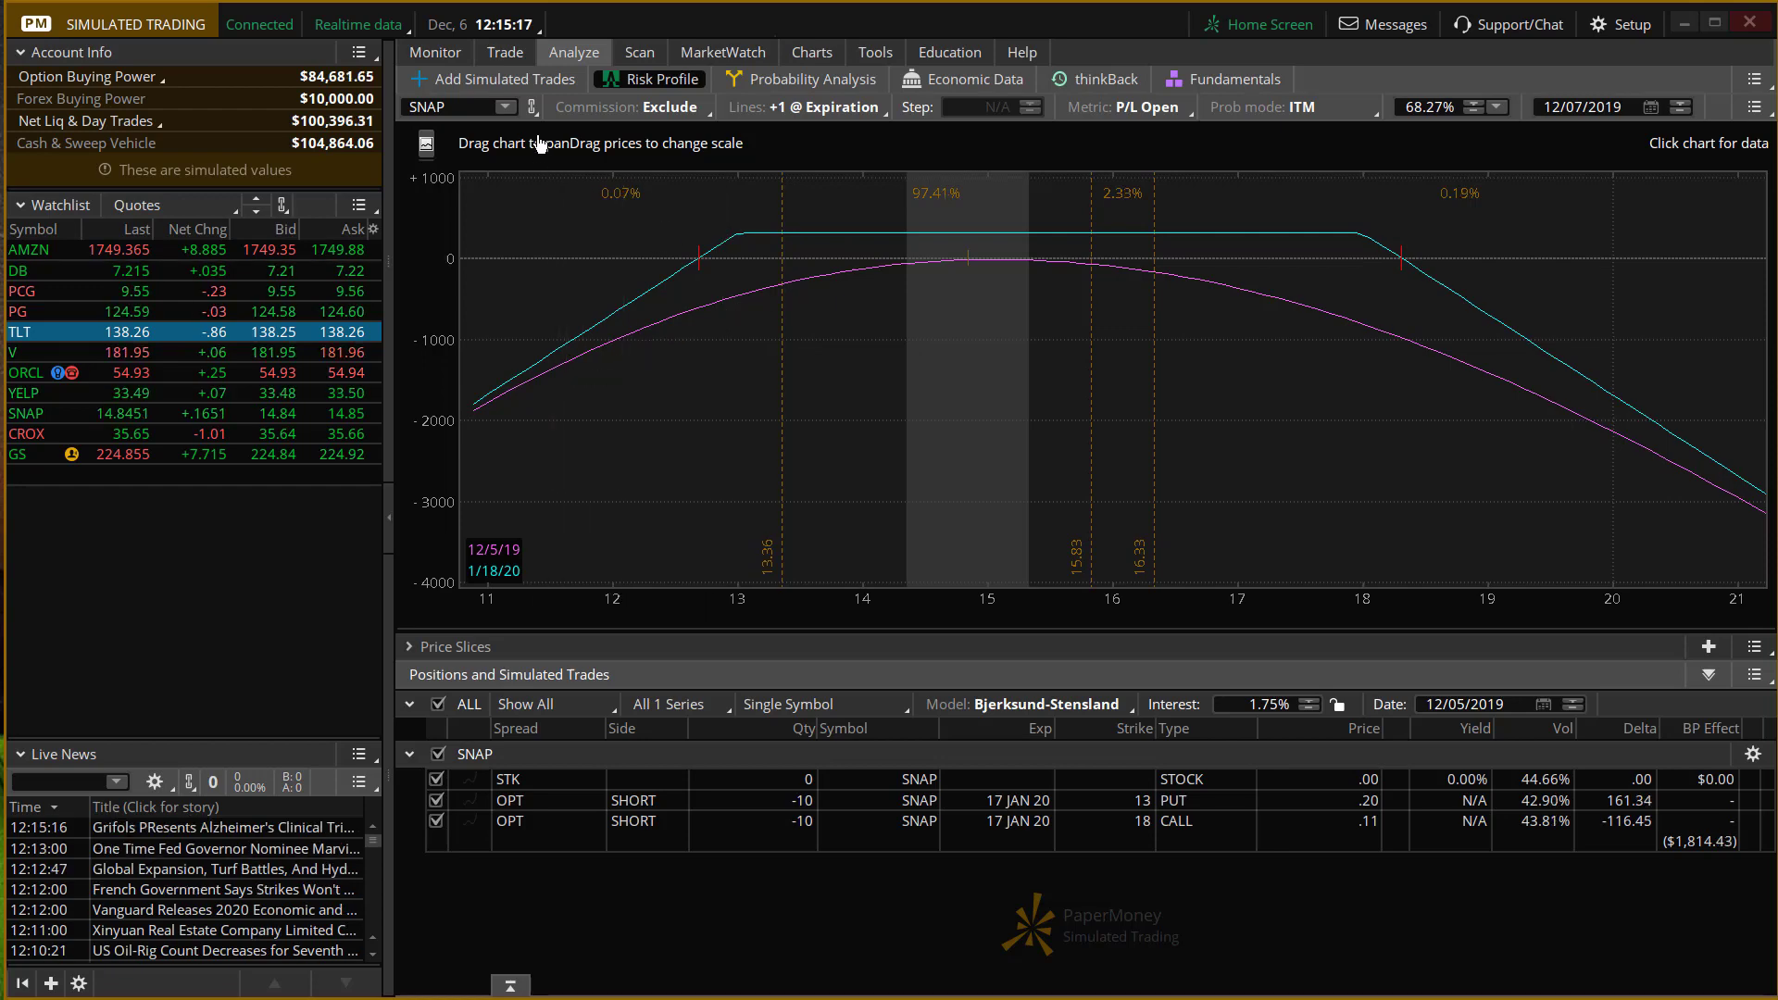
- Link both the Analyze panel and the watchlist to the red symbol-link group
click(532, 106)
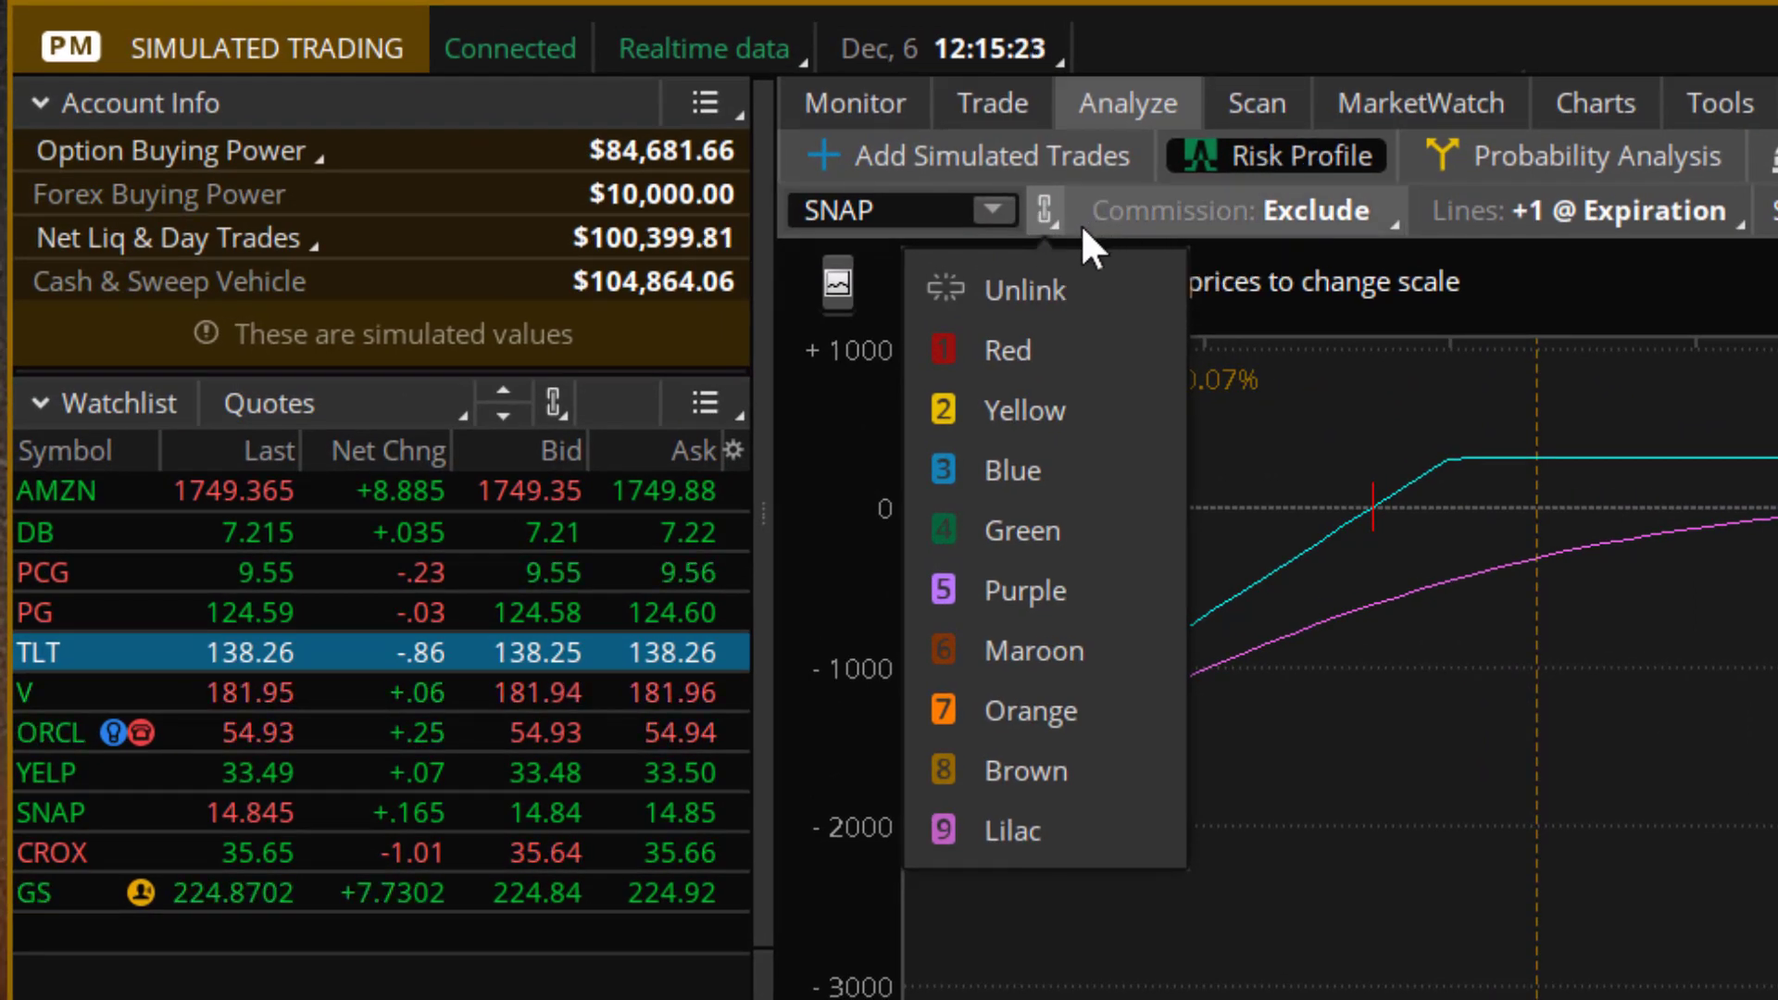
click(1017, 350)
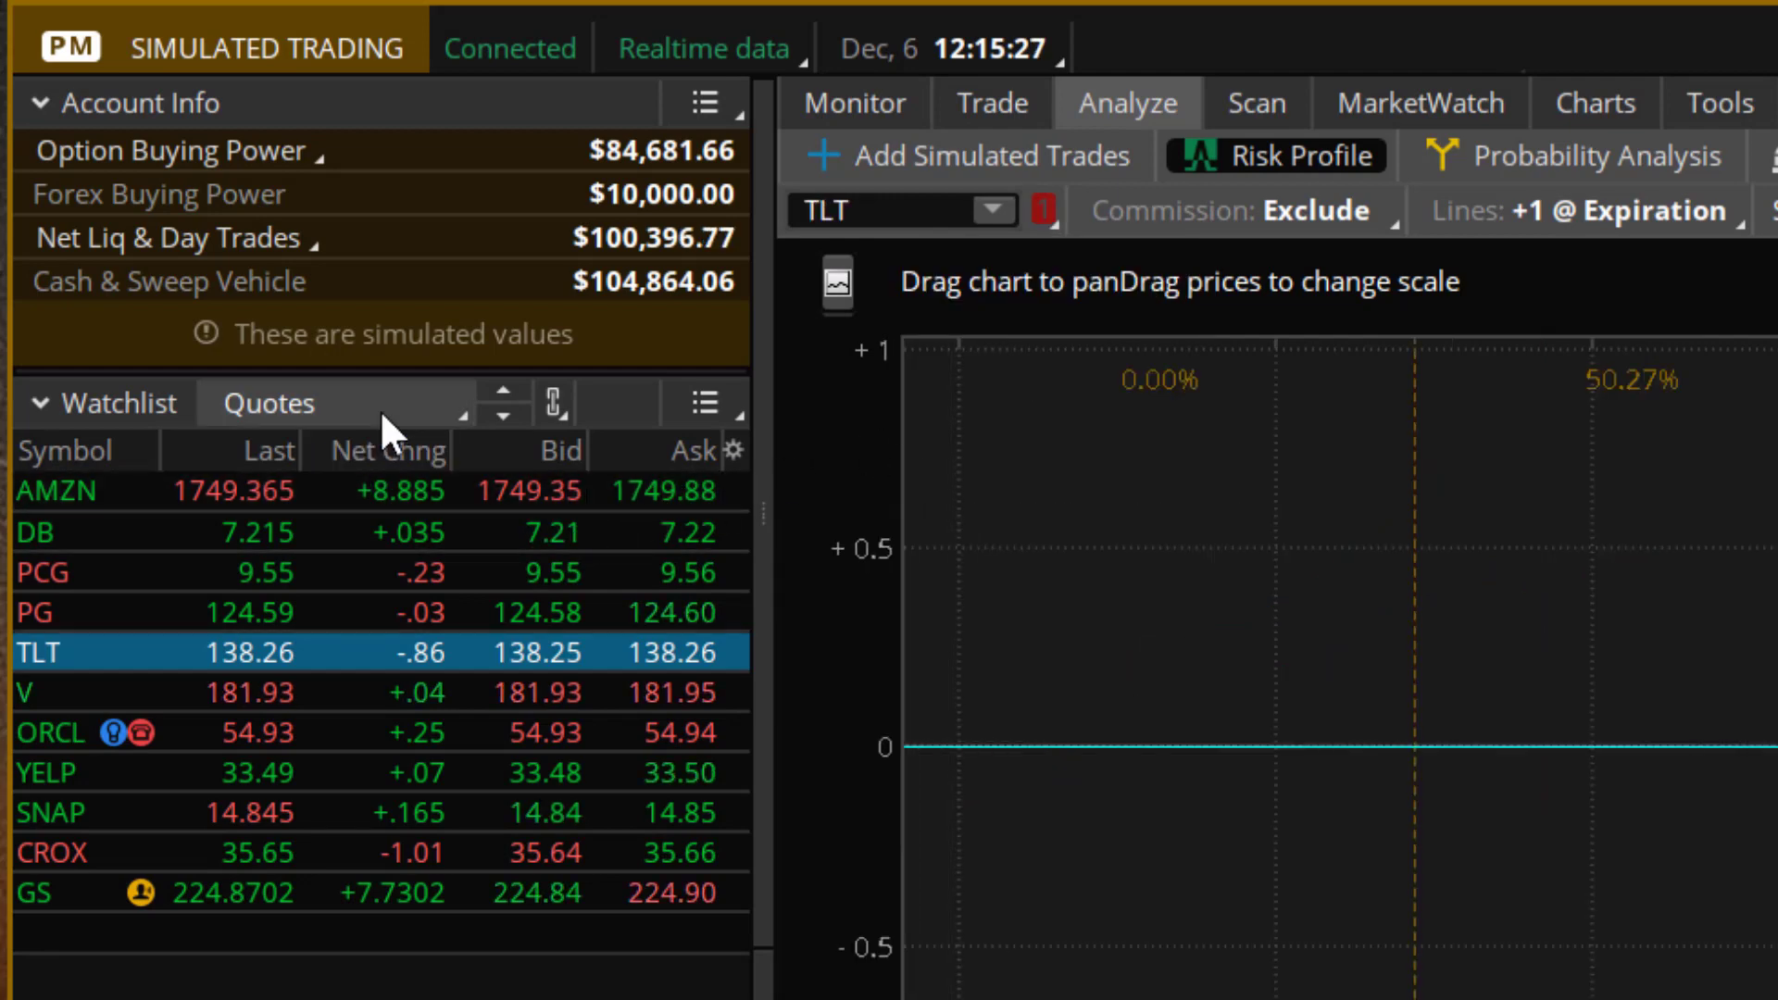
click(552, 404)
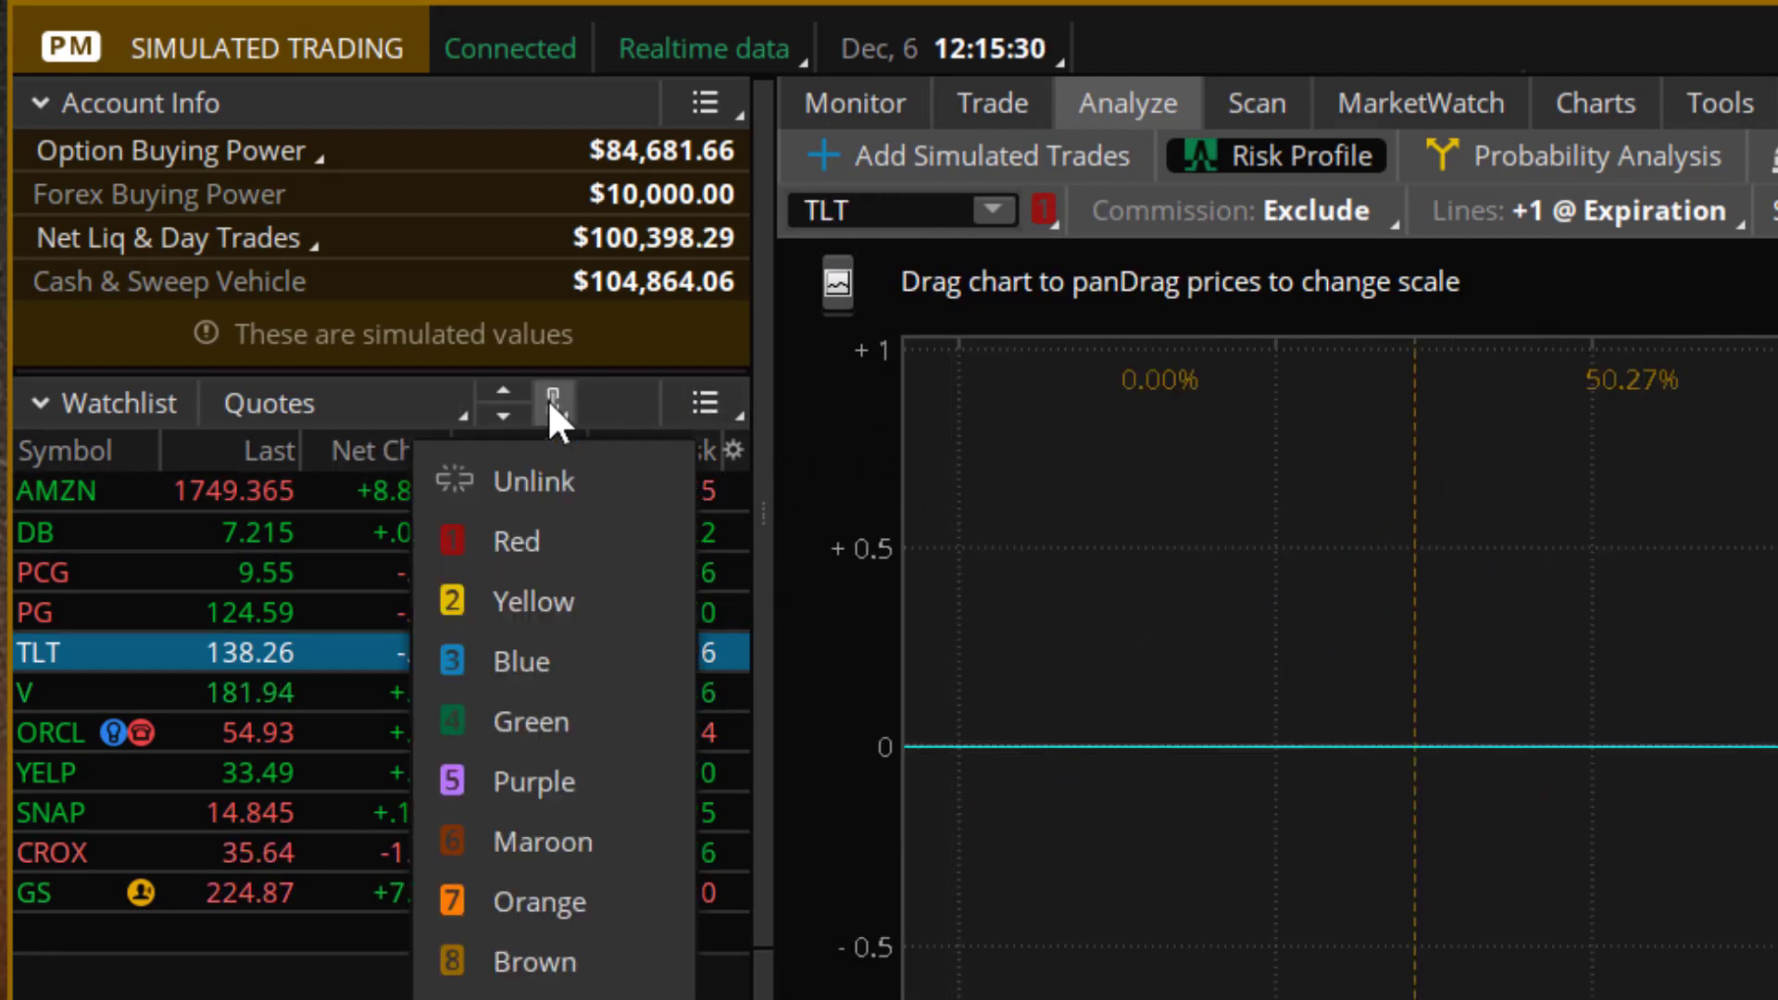
click(532, 533)
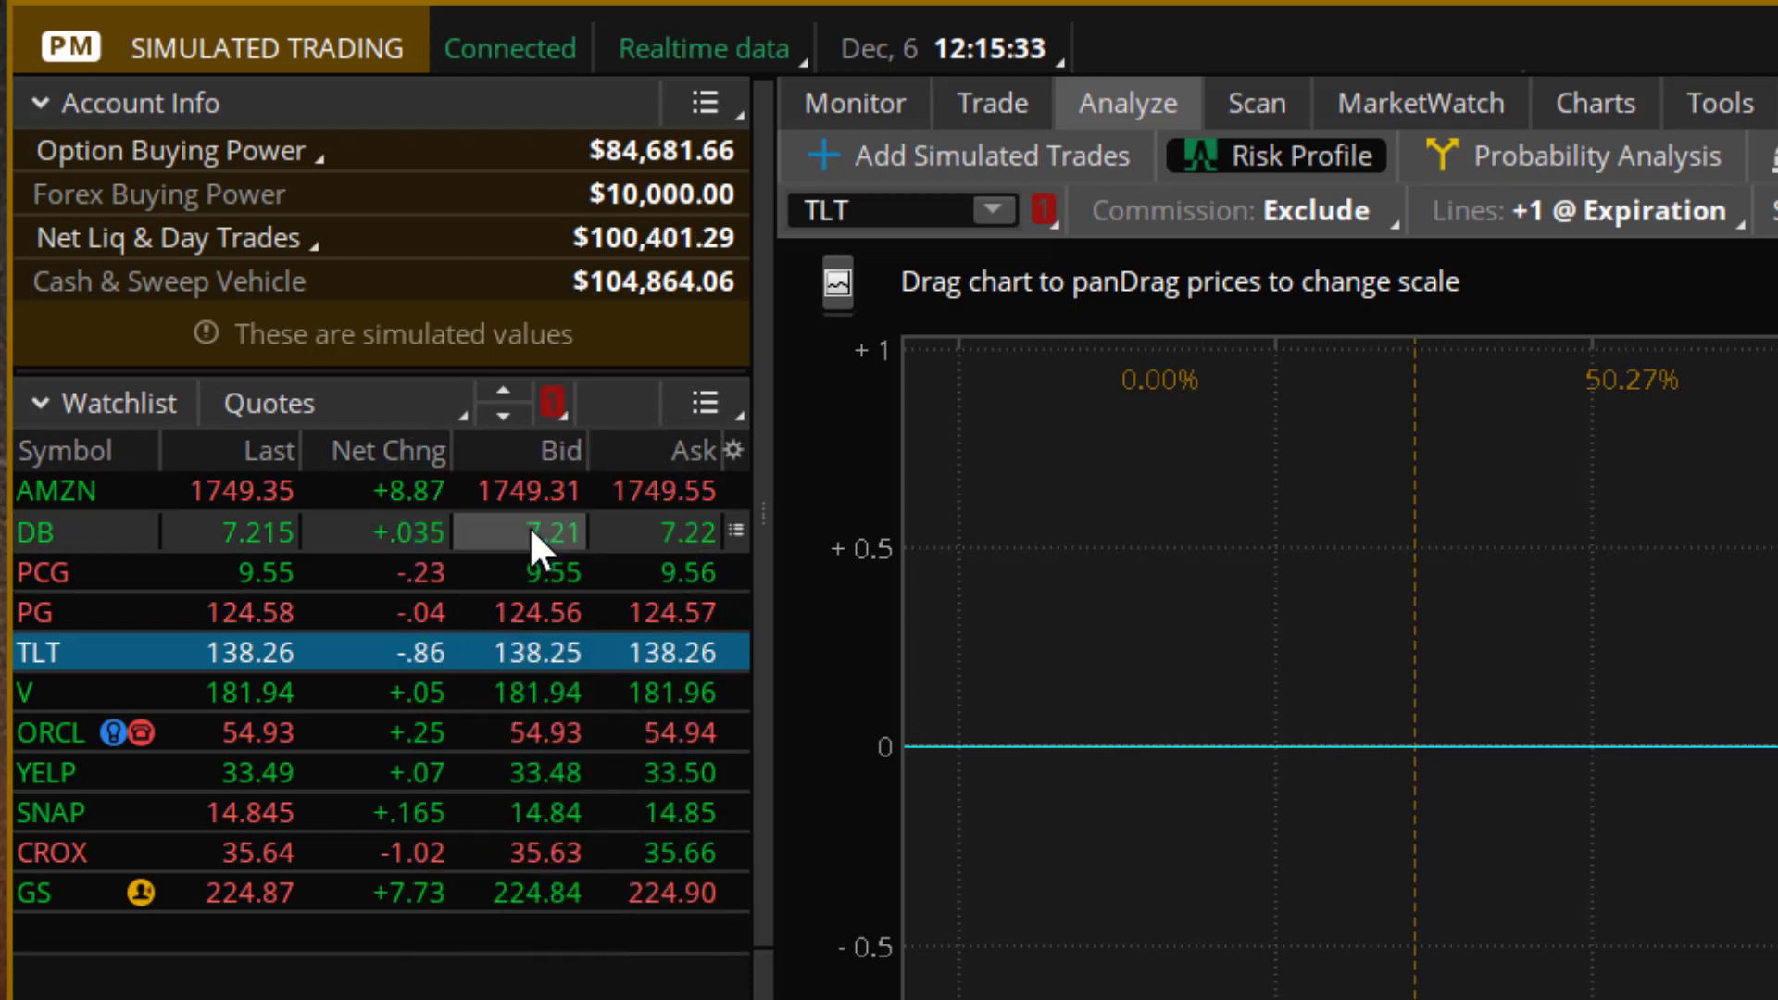
- Link the TLT price chart on the Charts page to the red group
click(1583, 109)
click(1049, 213)
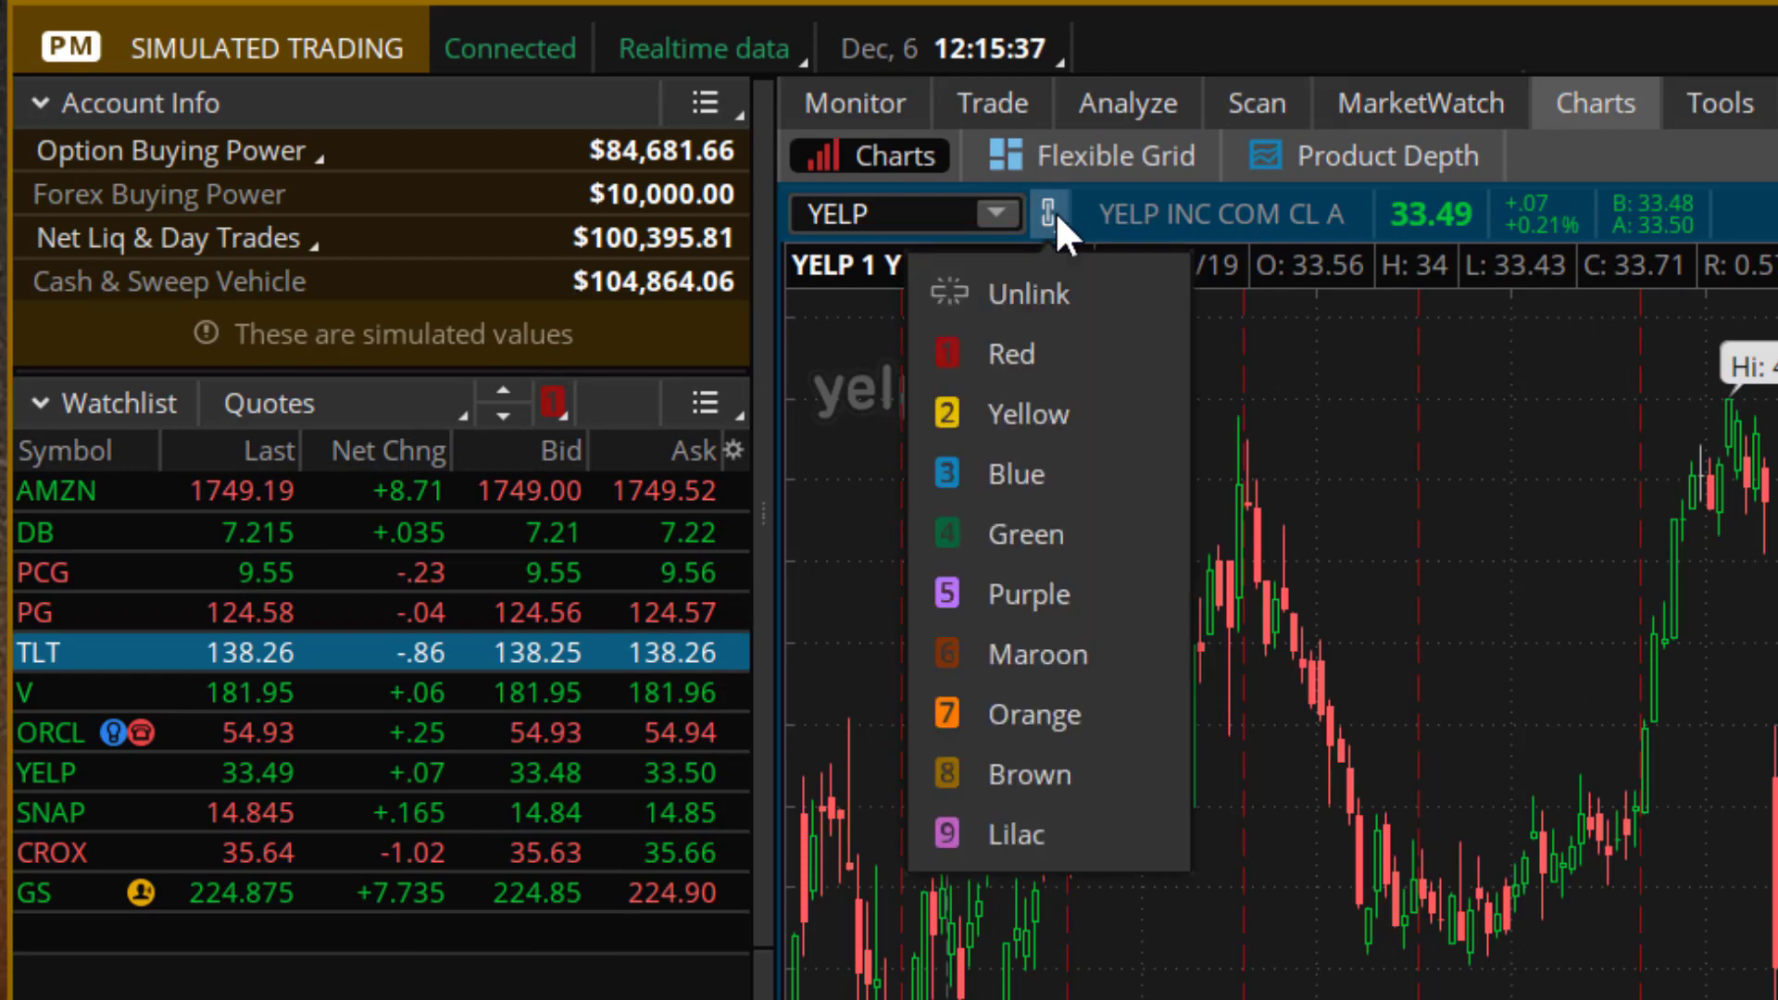
click(987, 356)
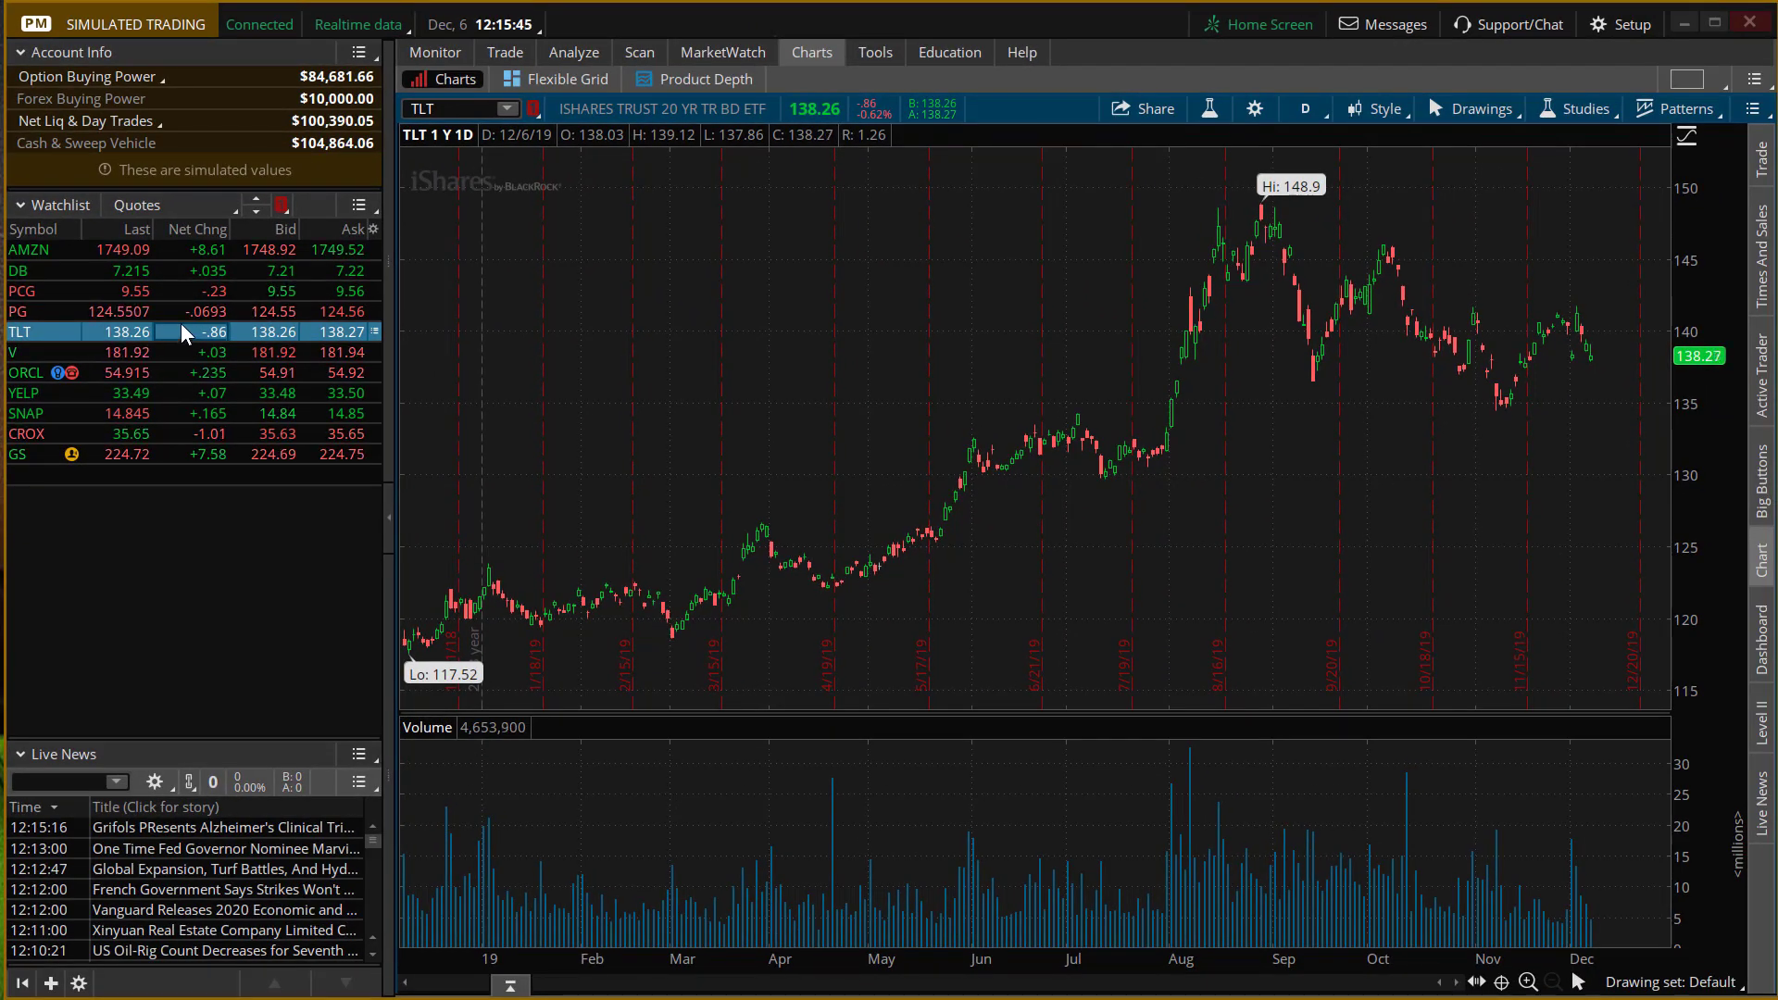
- Chart PCG, then view the risk profile of its 10-lot short 6 put / 11 call strangle
click(137, 285)
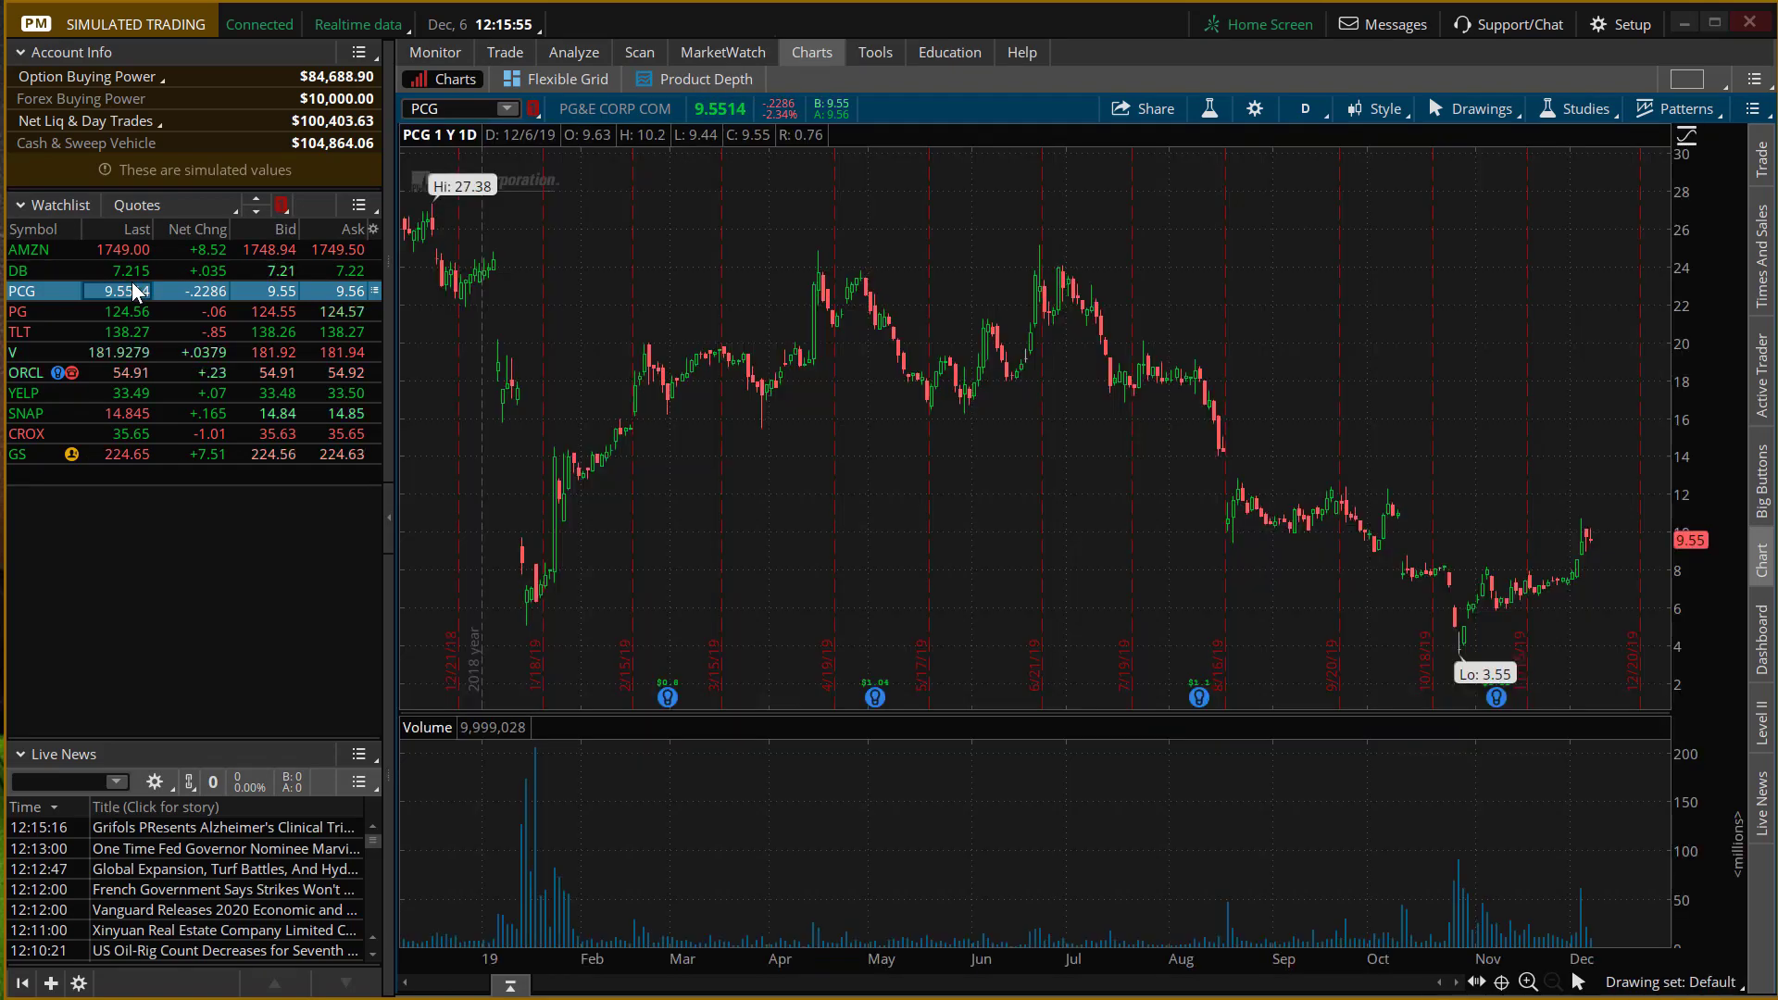
click(559, 53)
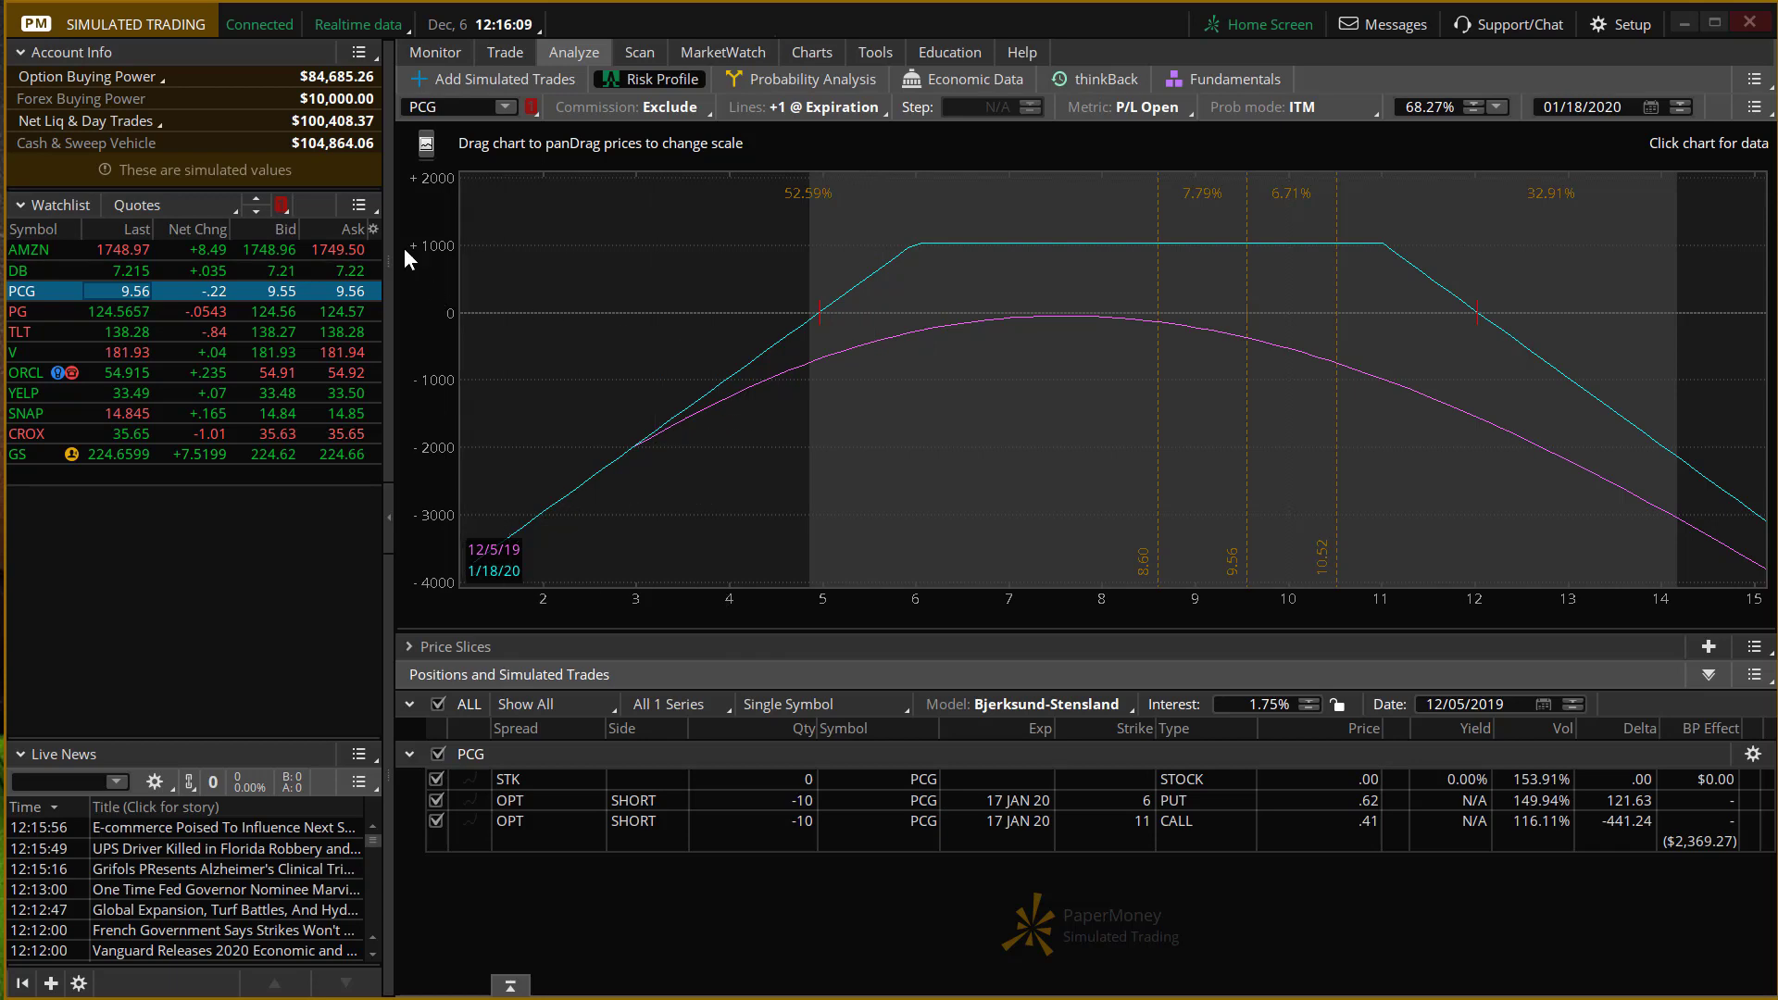
- Switch the watchlist to Current account positions and analyze the GS 195 put and PCG 11 call
click(205, 198)
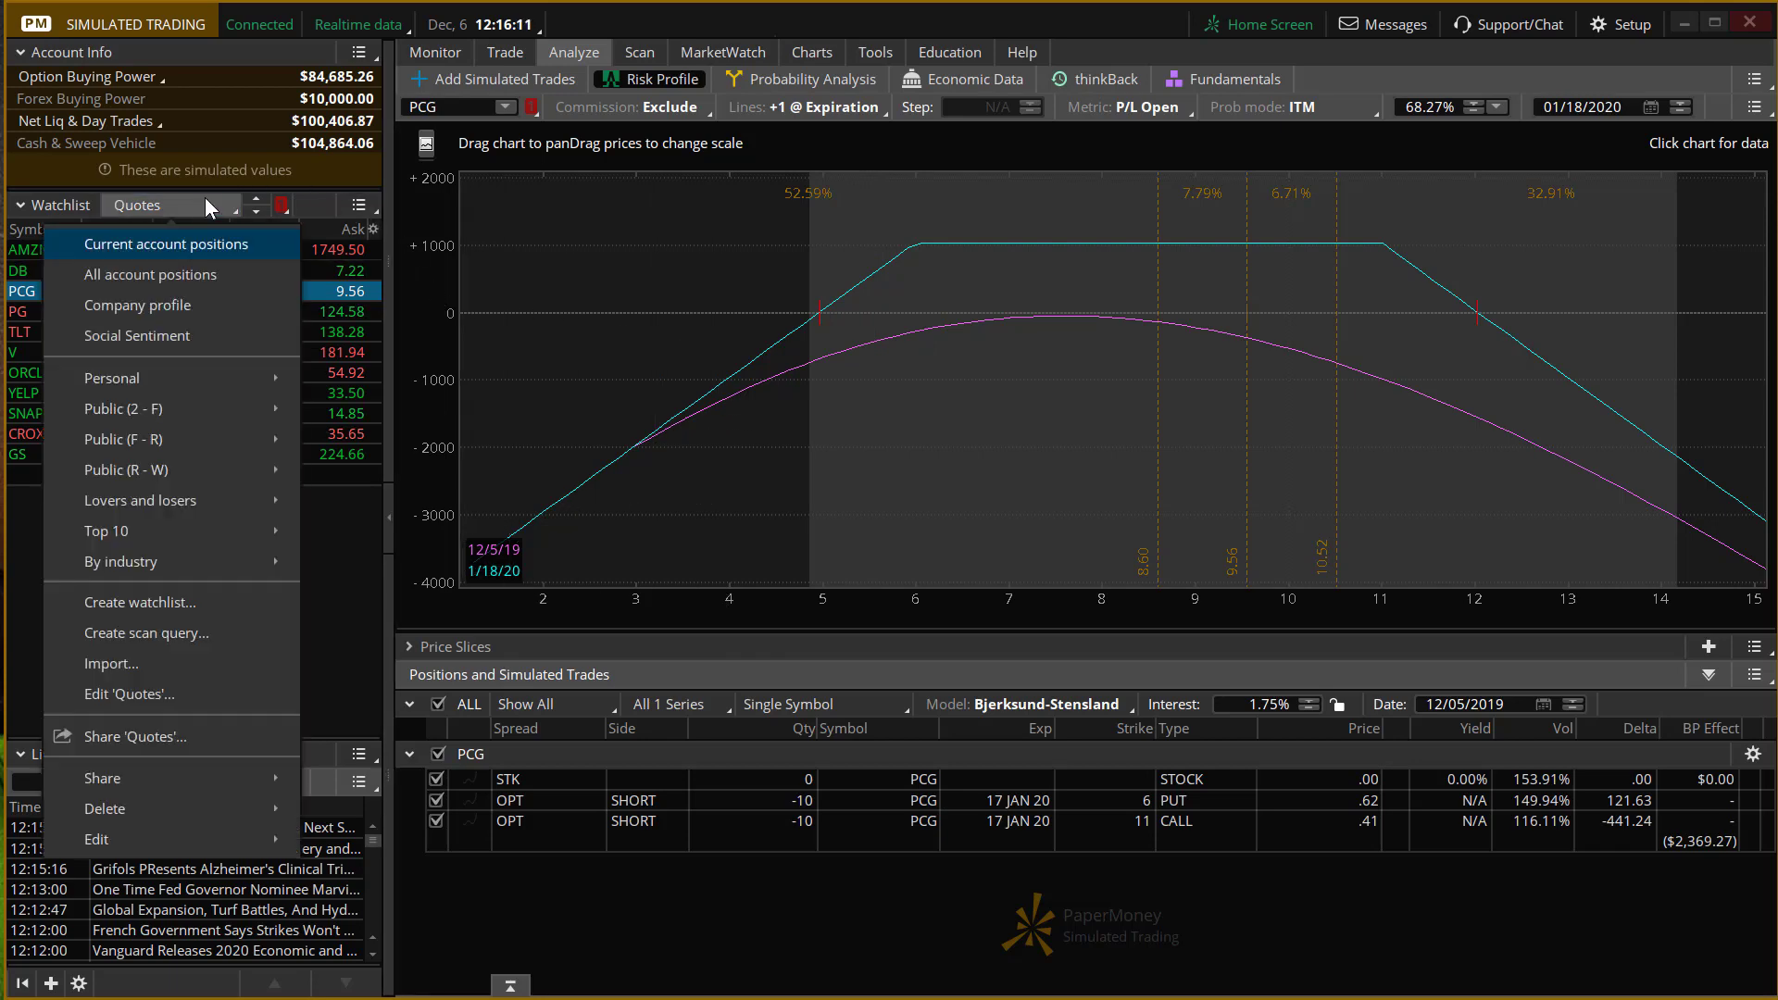
click(191, 246)
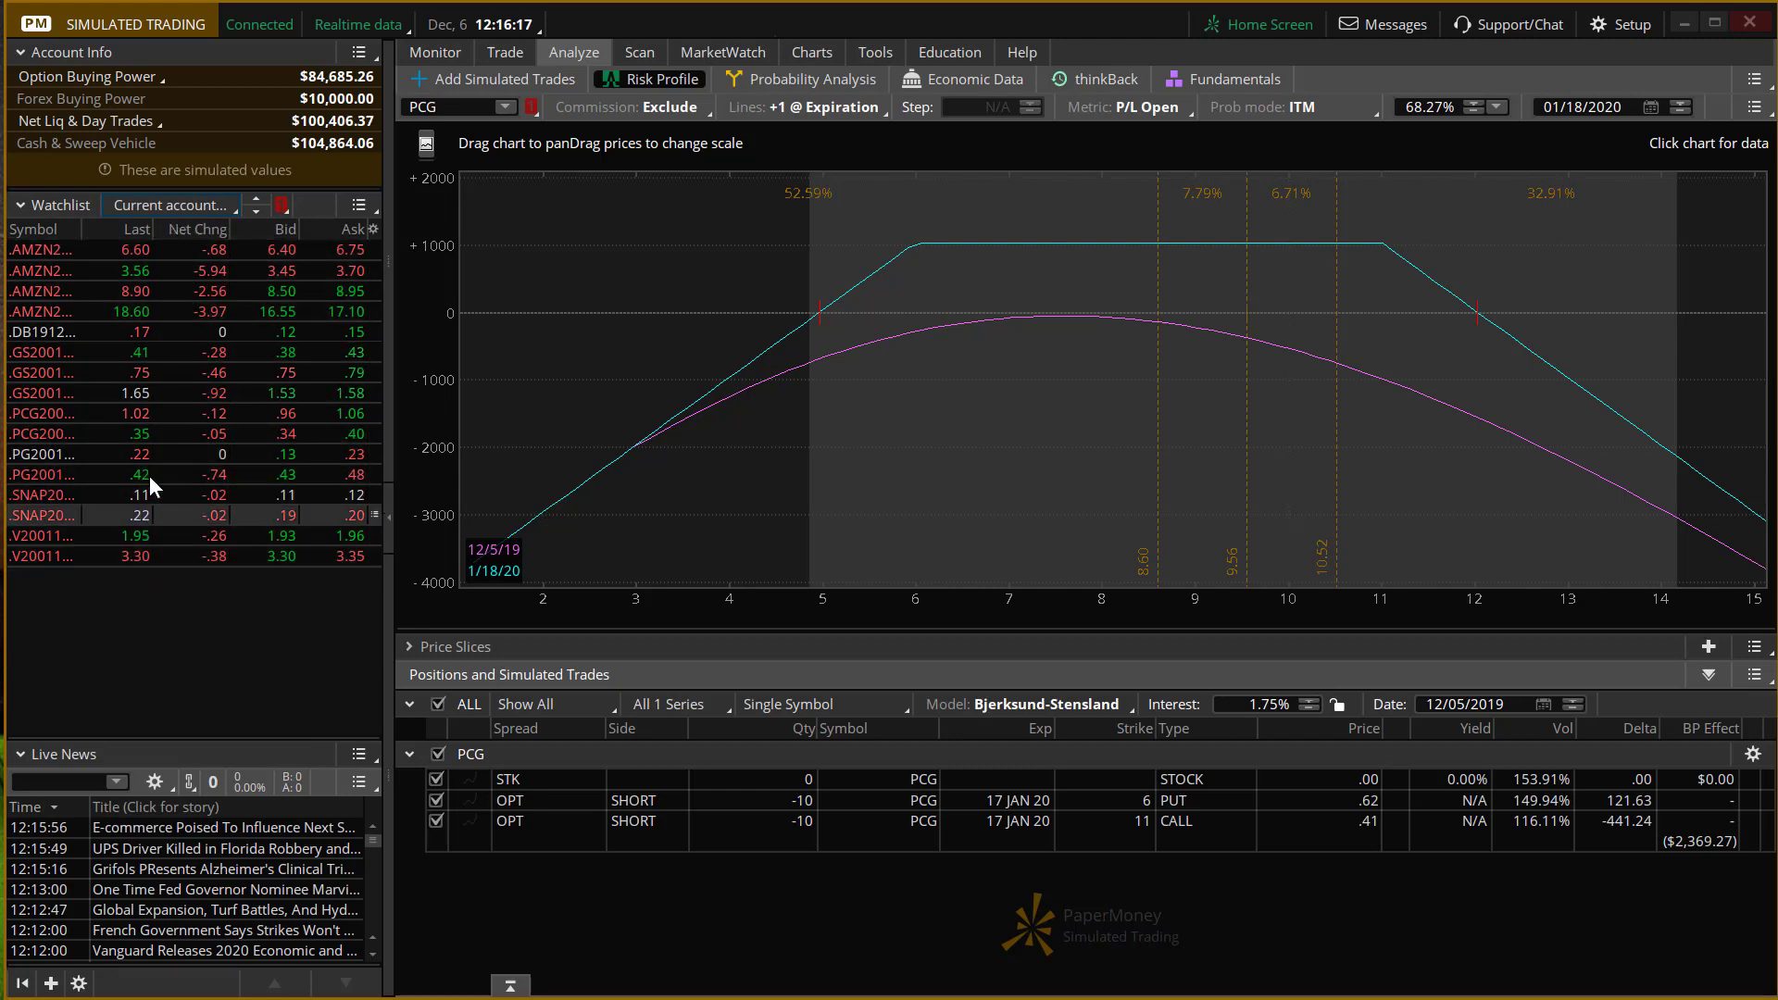
click(121, 372)
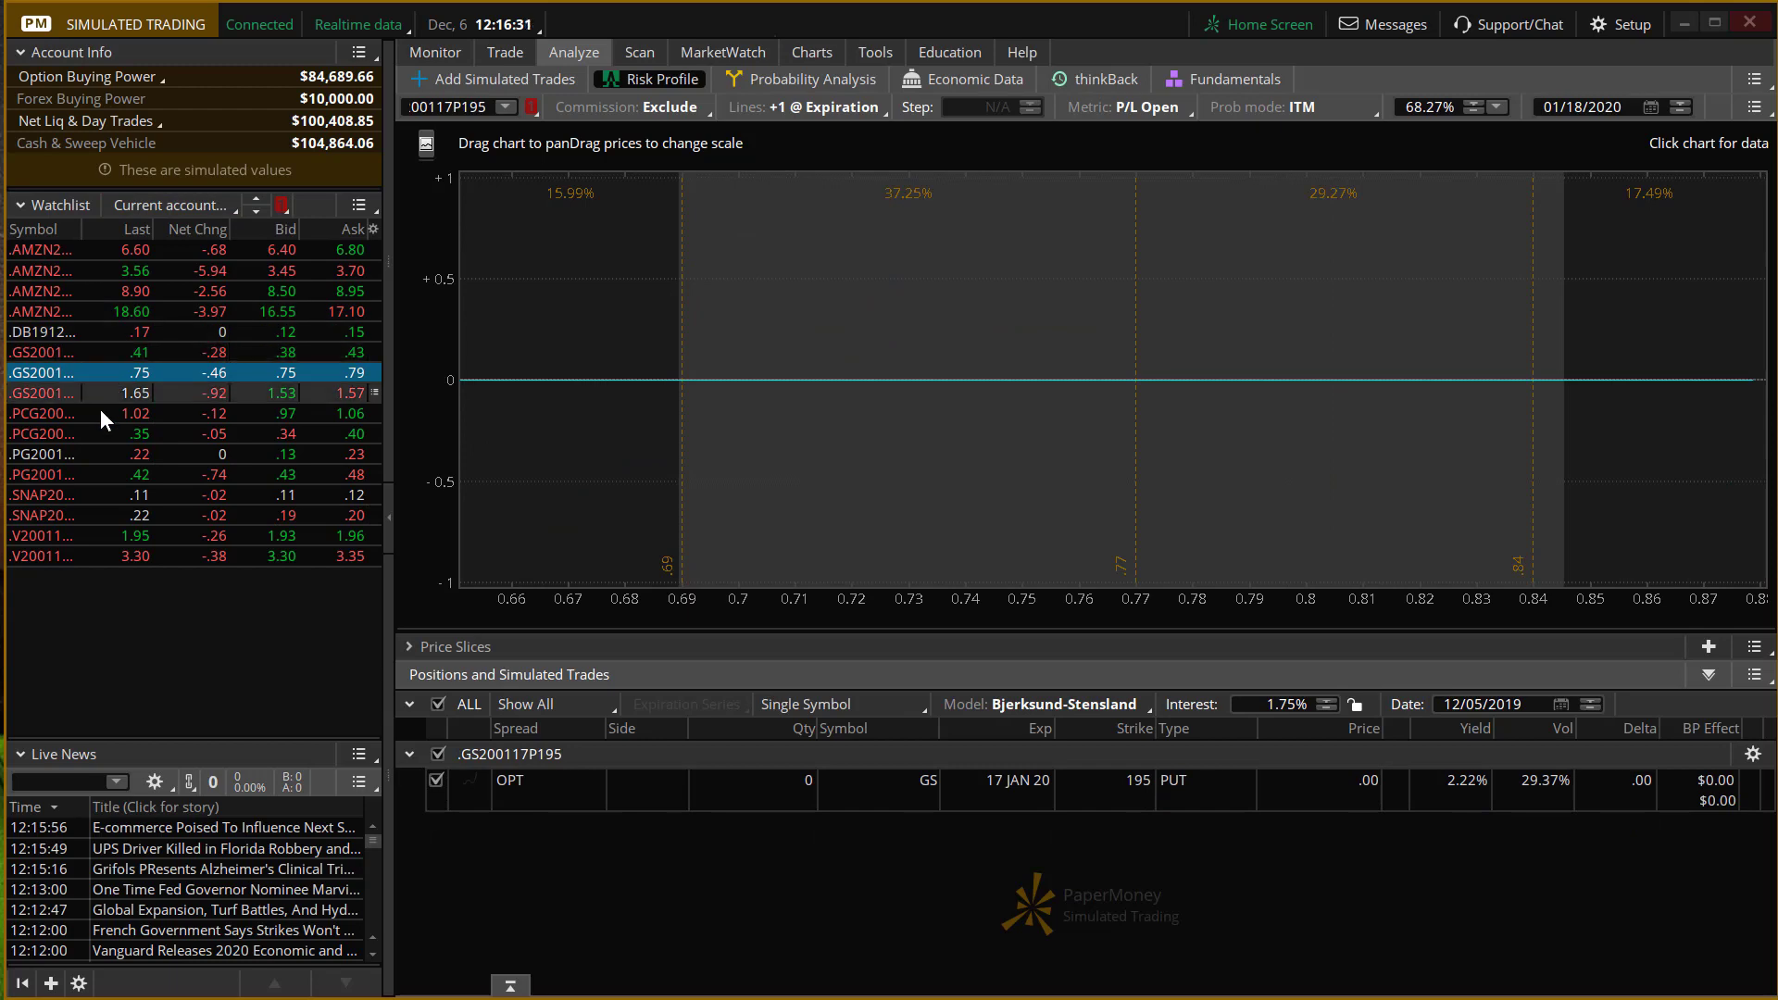
click(53, 413)
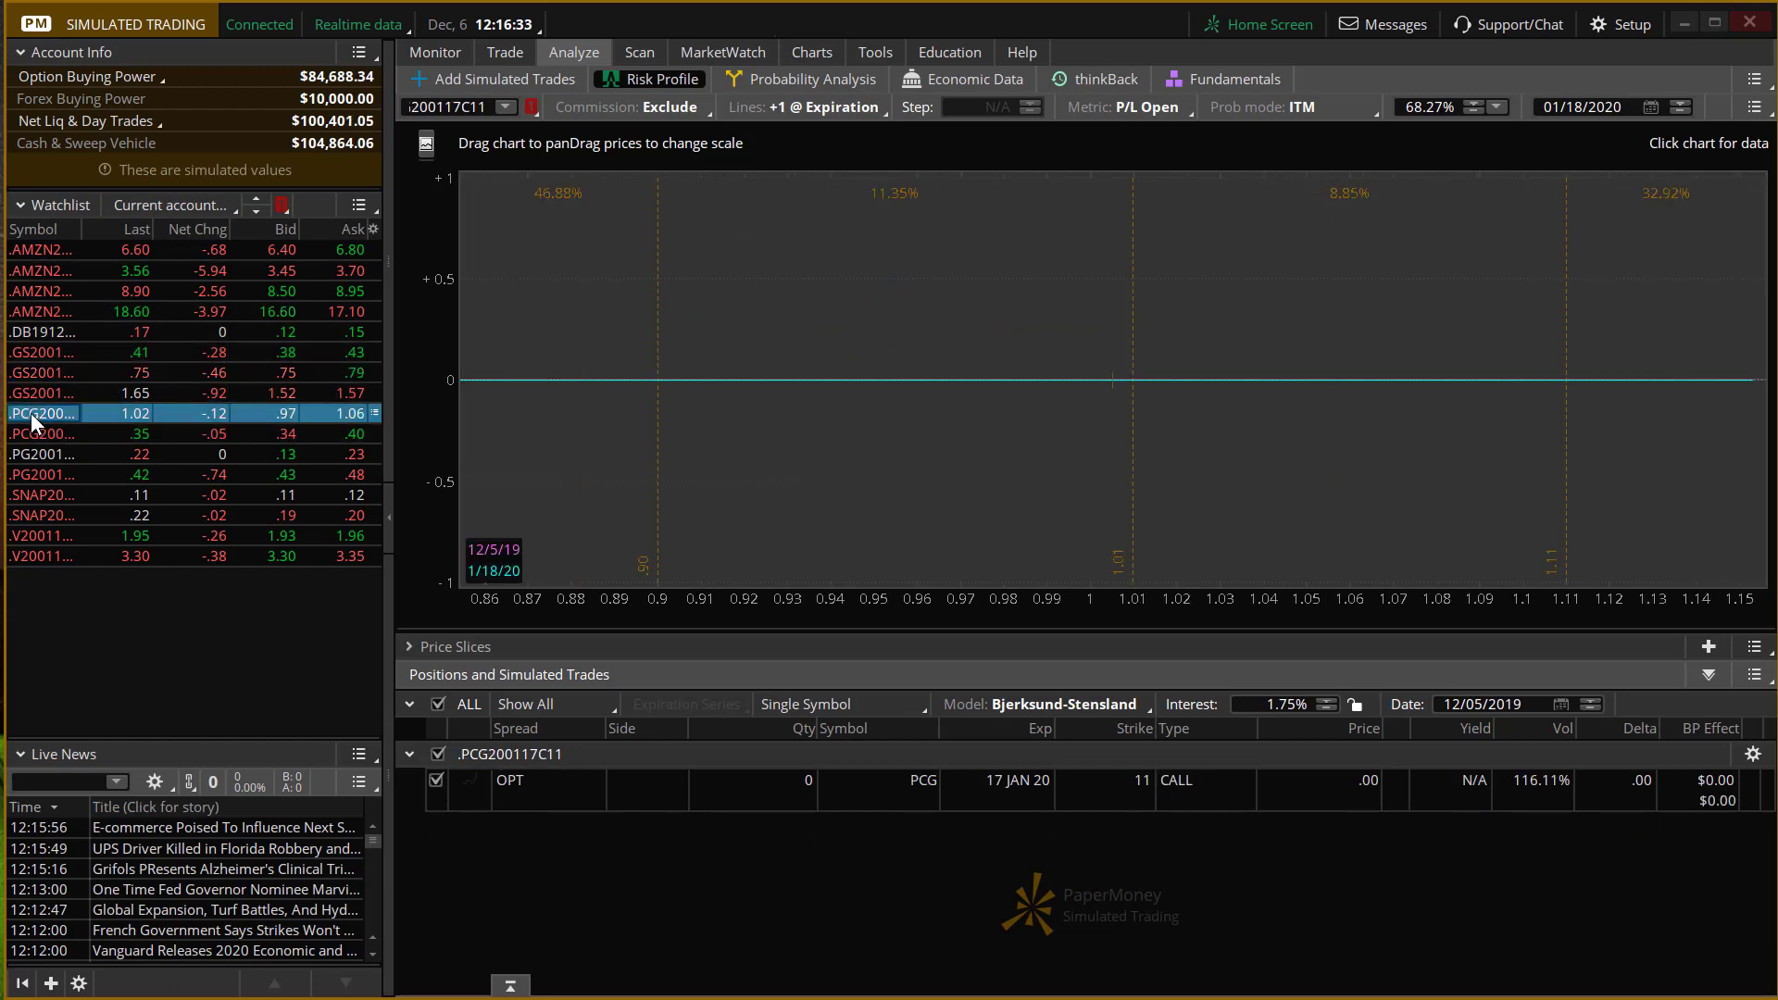
- Chart the GS 17 JAN 20 185 put from the positions watchlist
click(812, 54)
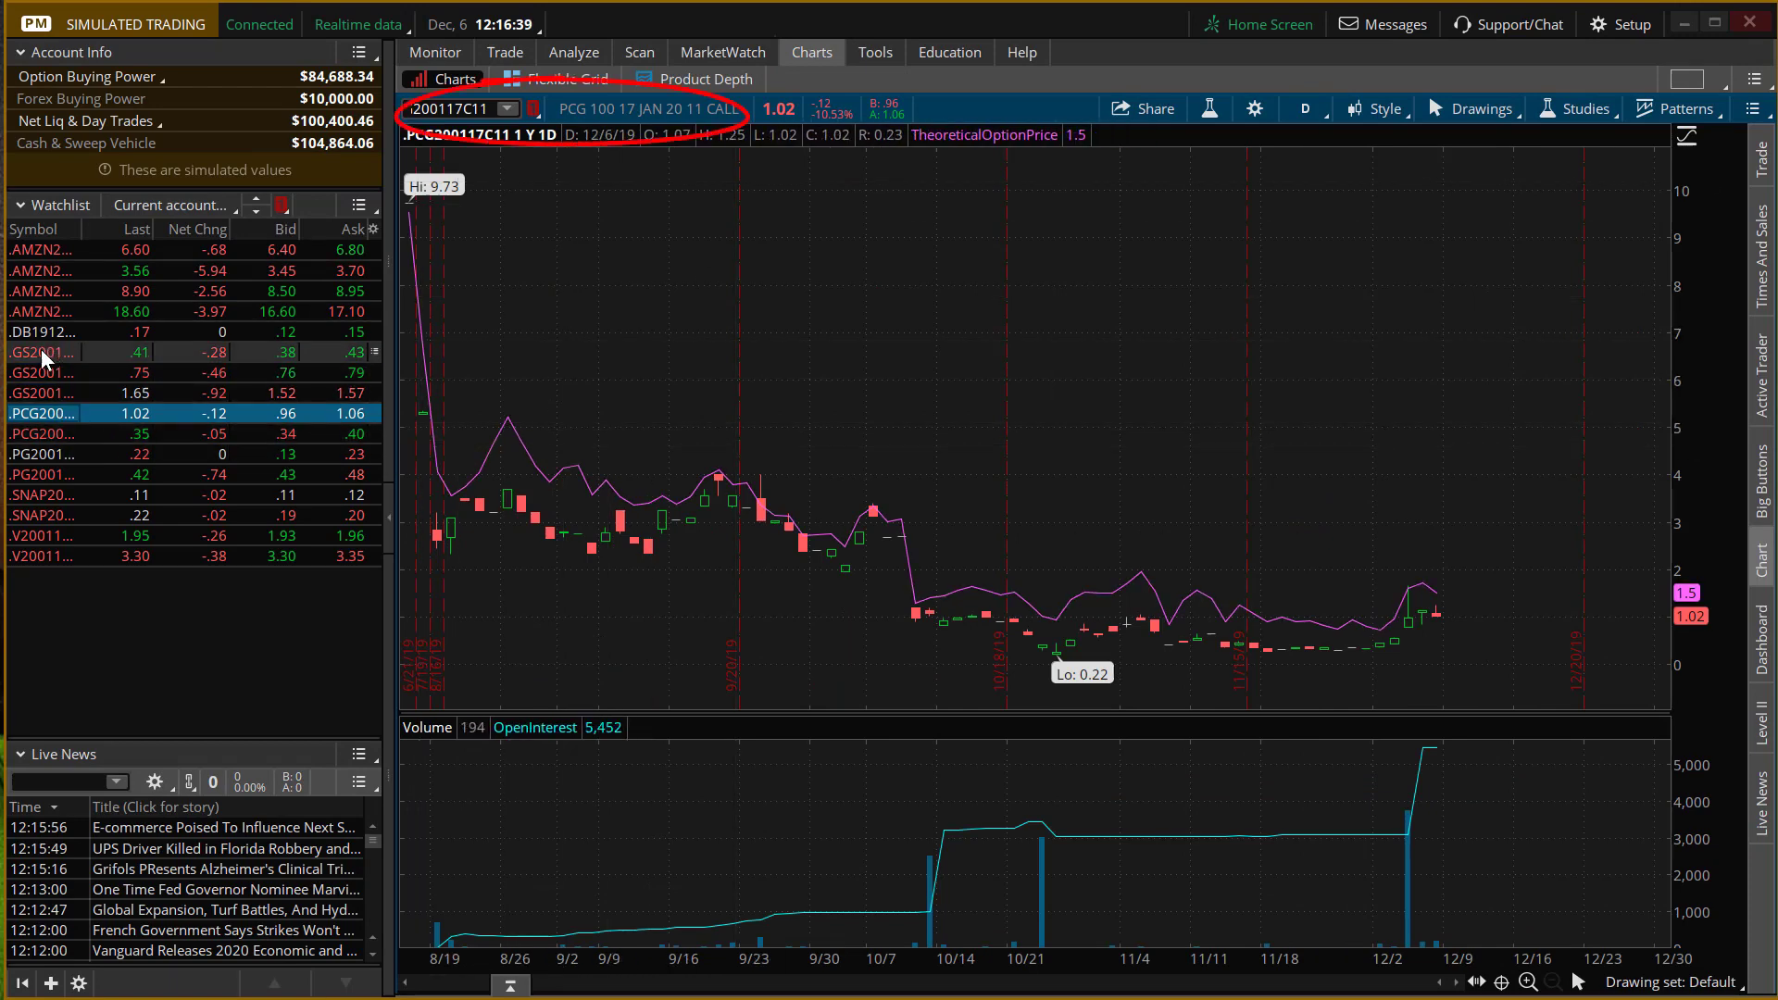
click(42, 355)
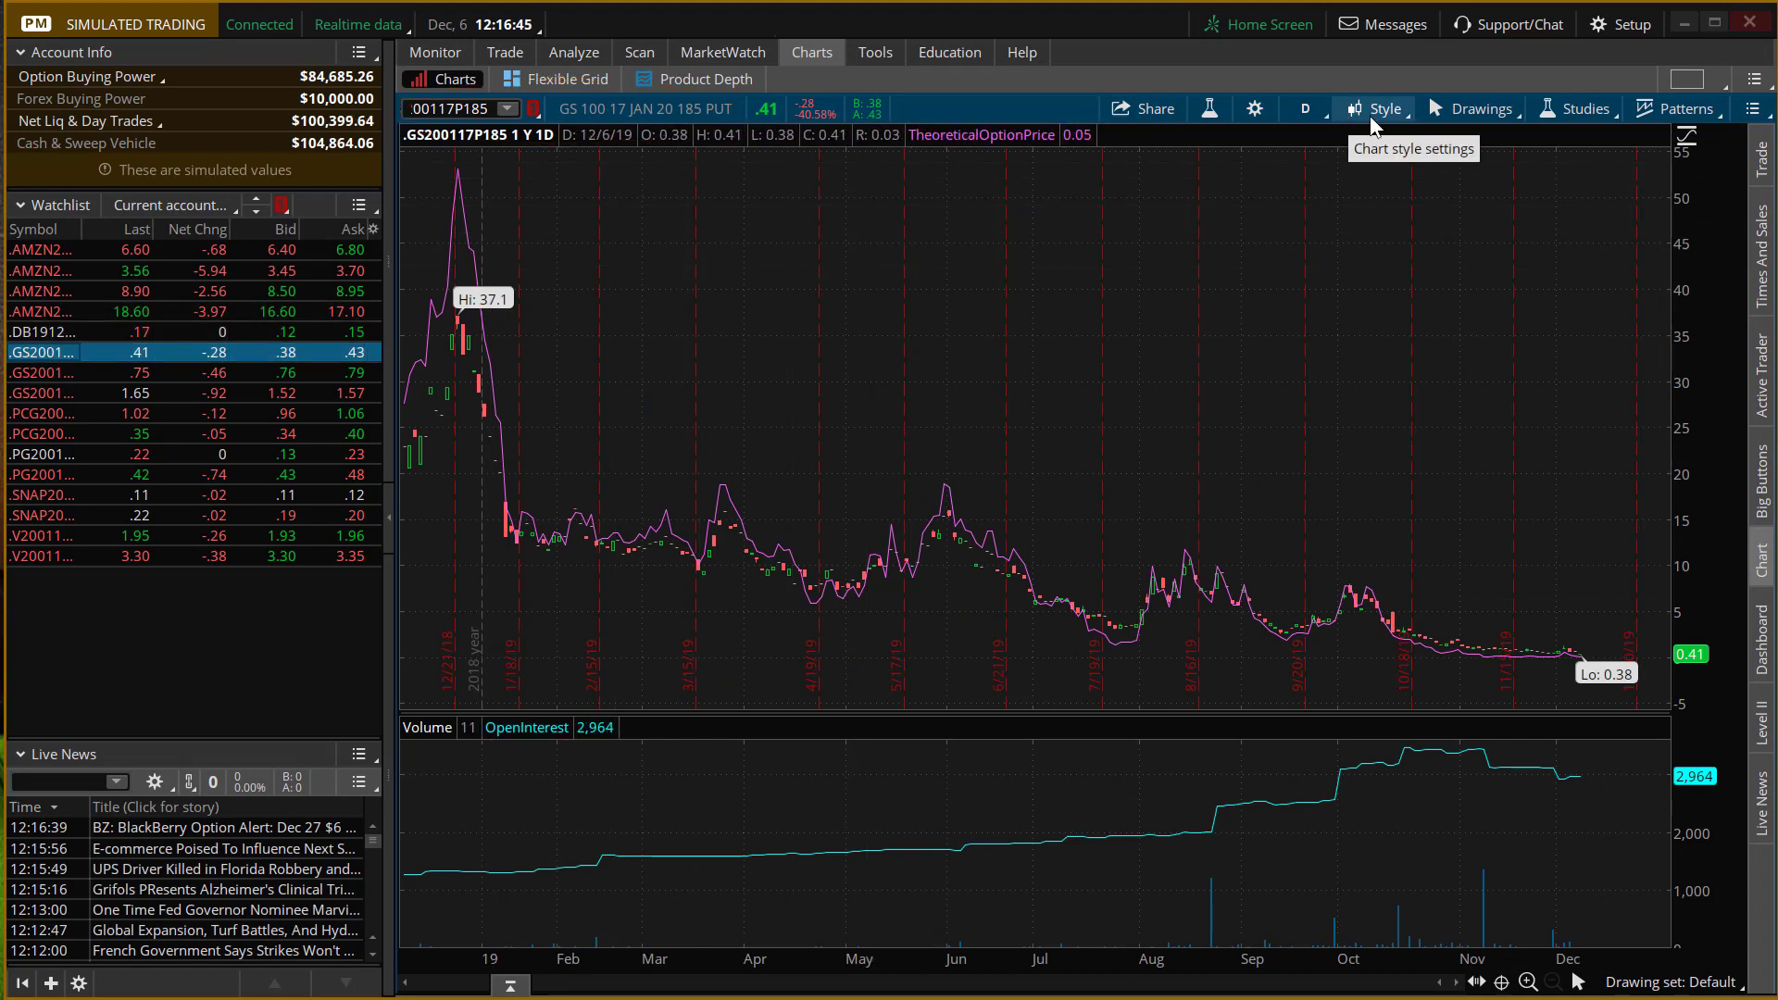
click(1630, 28)
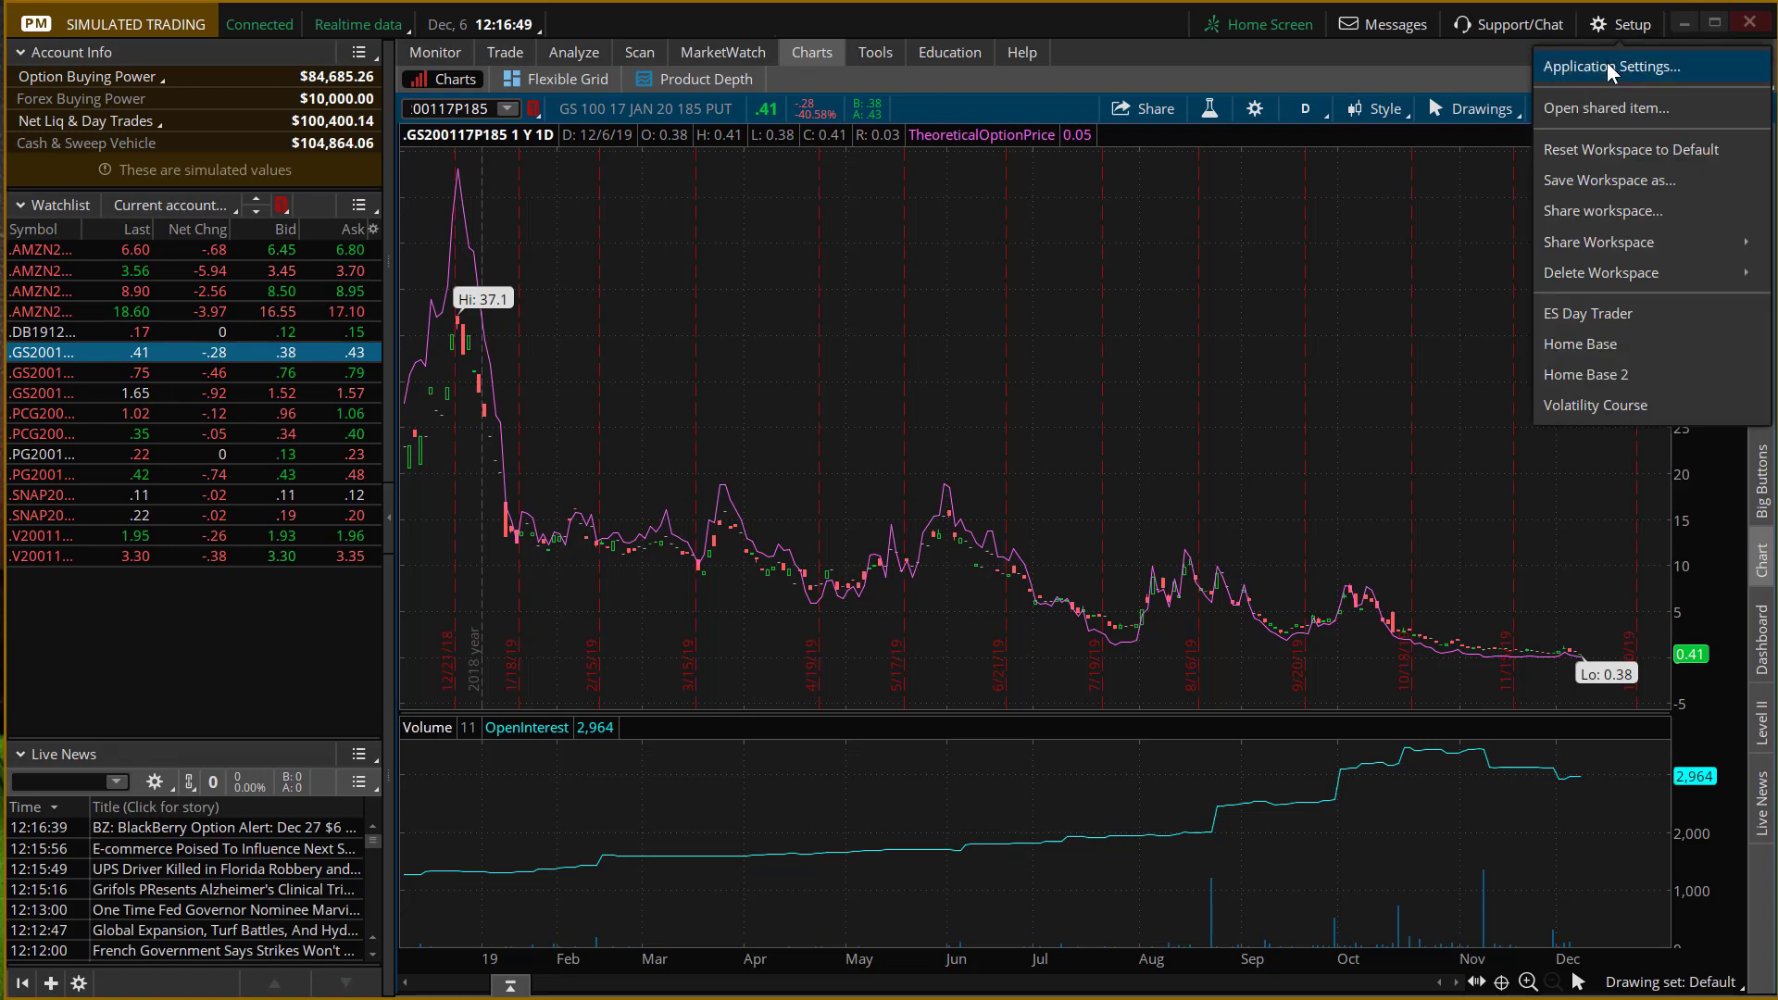
- Enable 'Show underlying symbols instead of option symbols' in Application Settings > Display and apply
click(1607, 63)
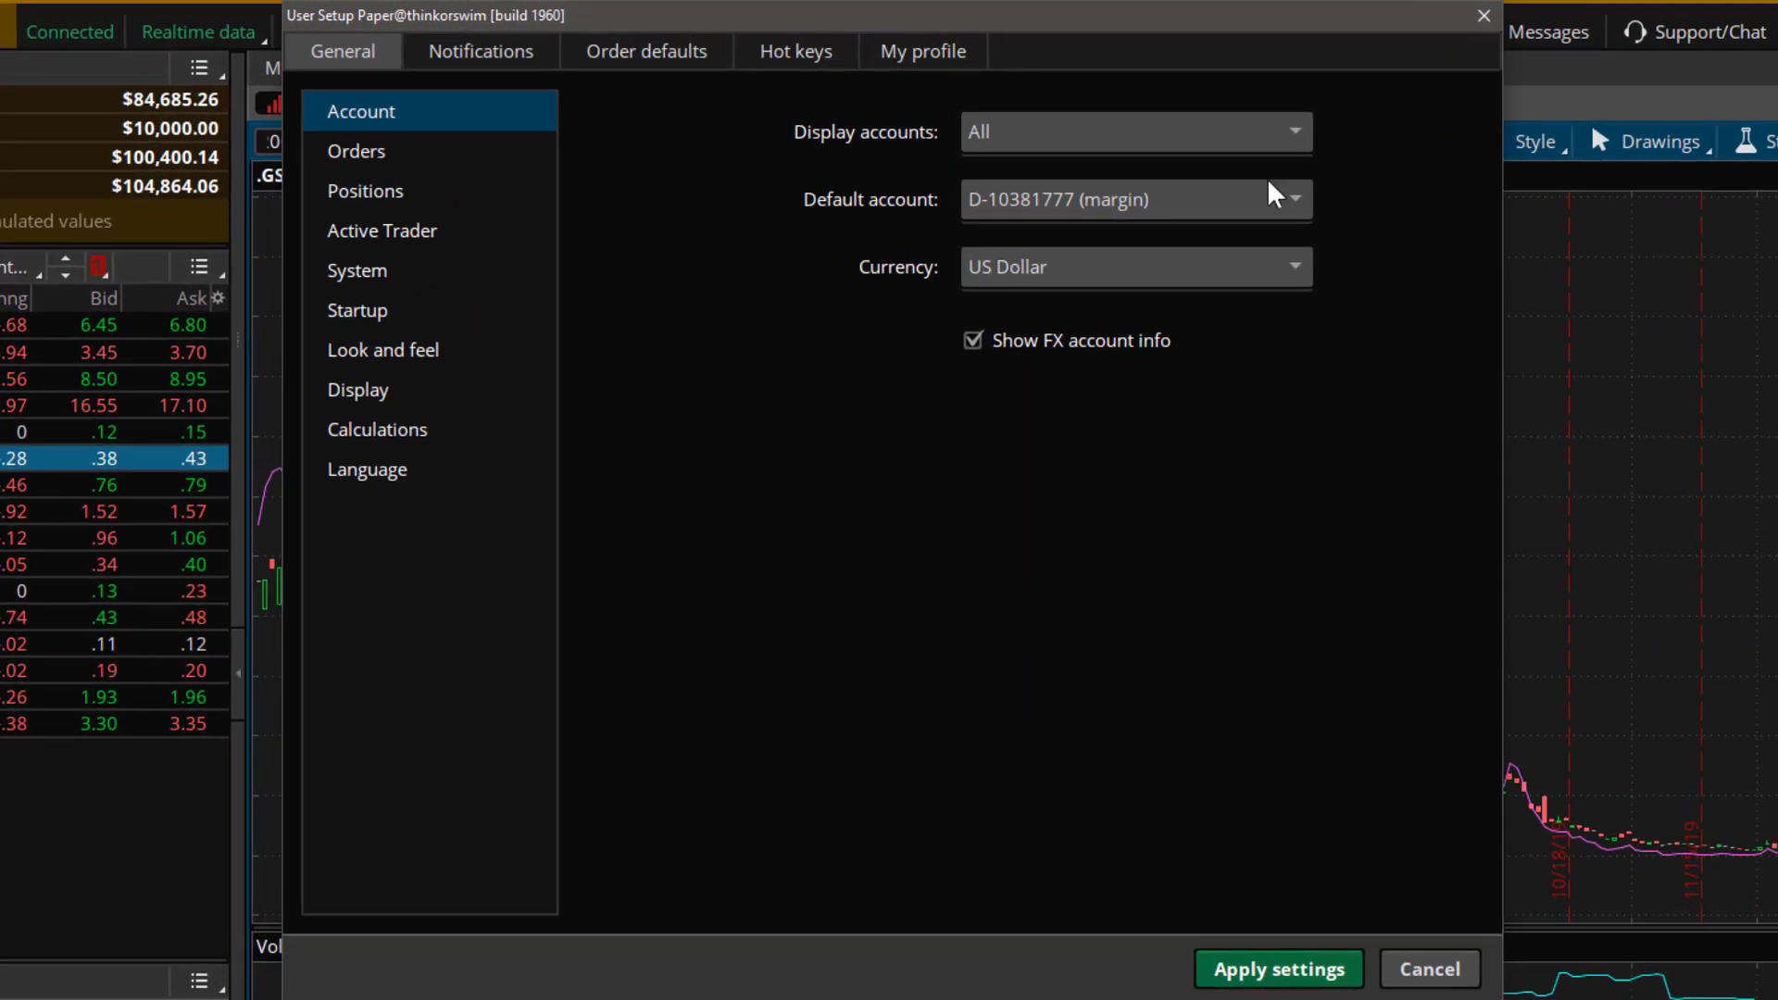
click(359, 394)
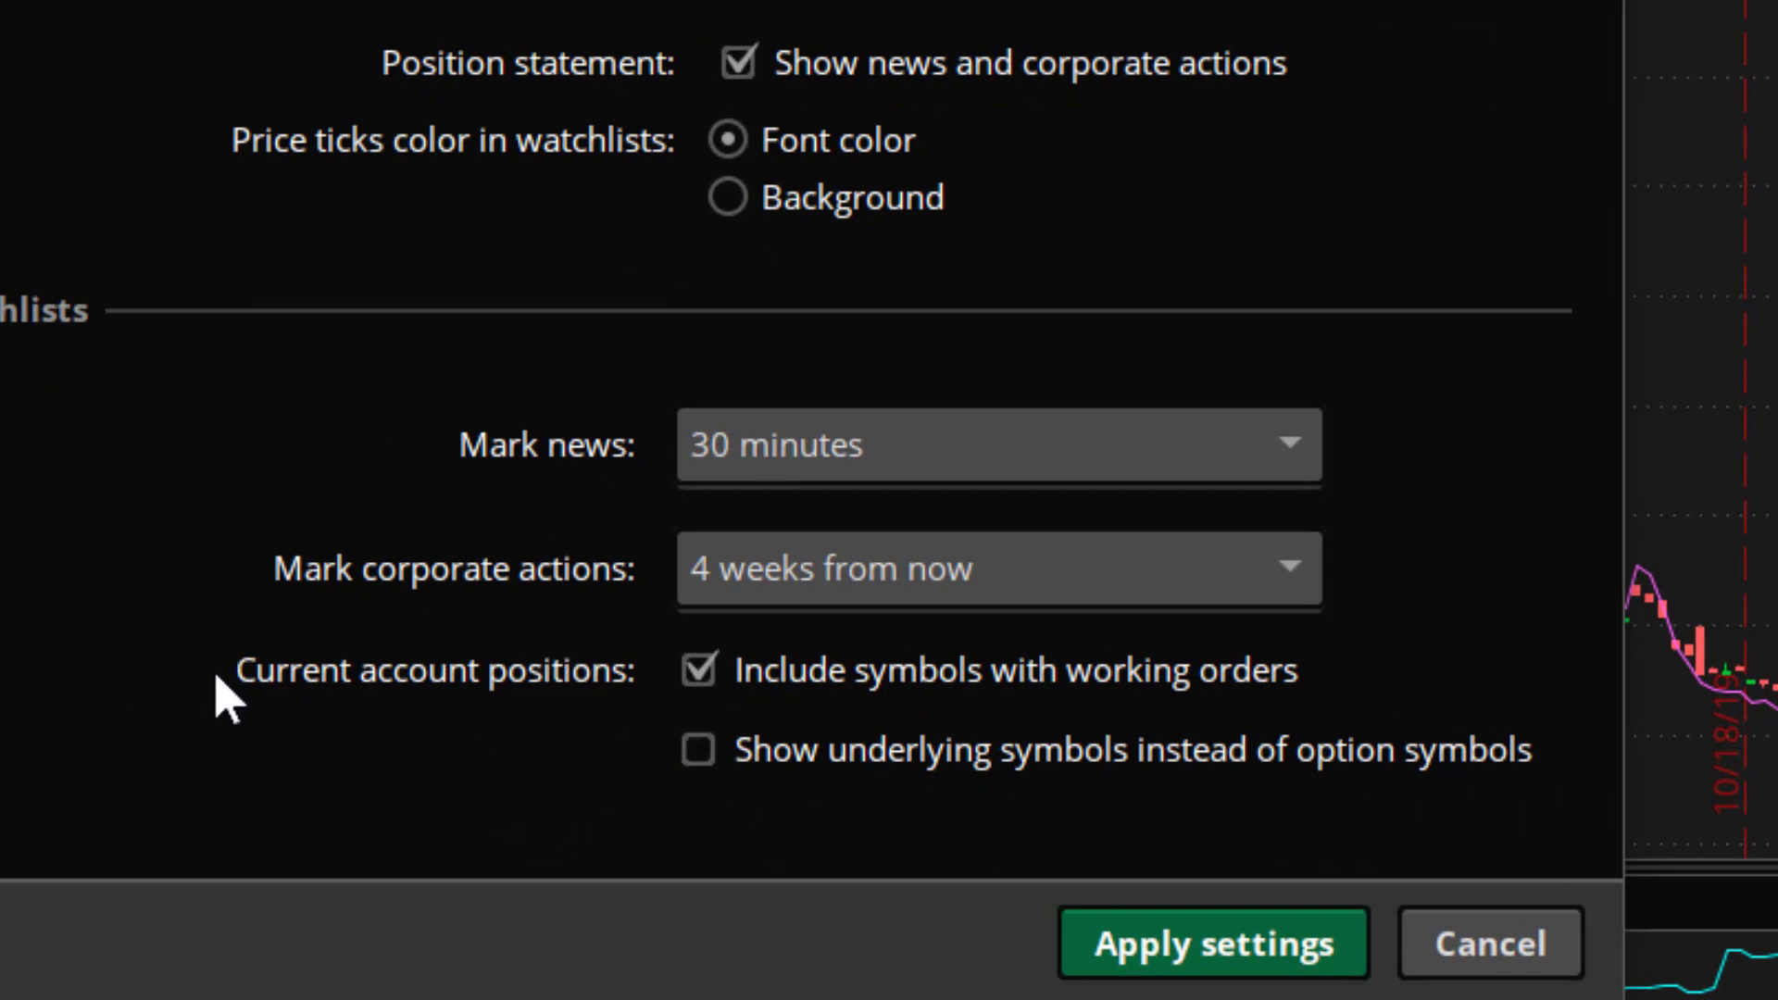
click(698, 751)
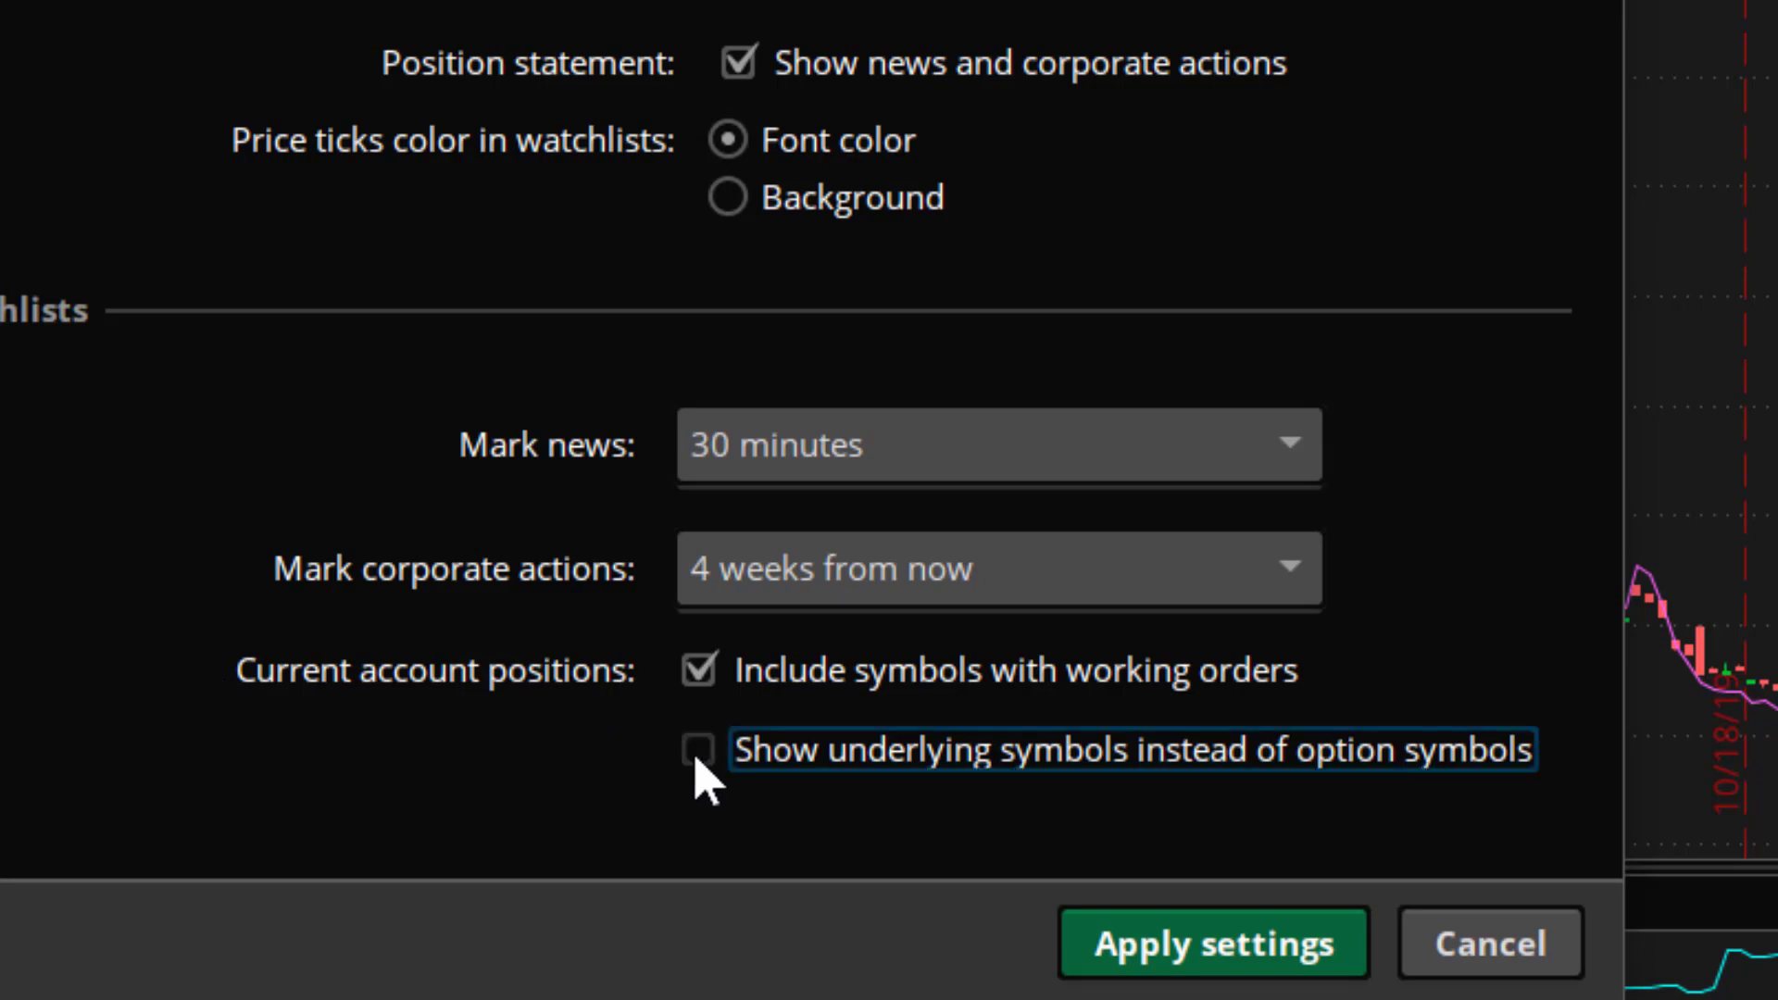
click(1194, 945)
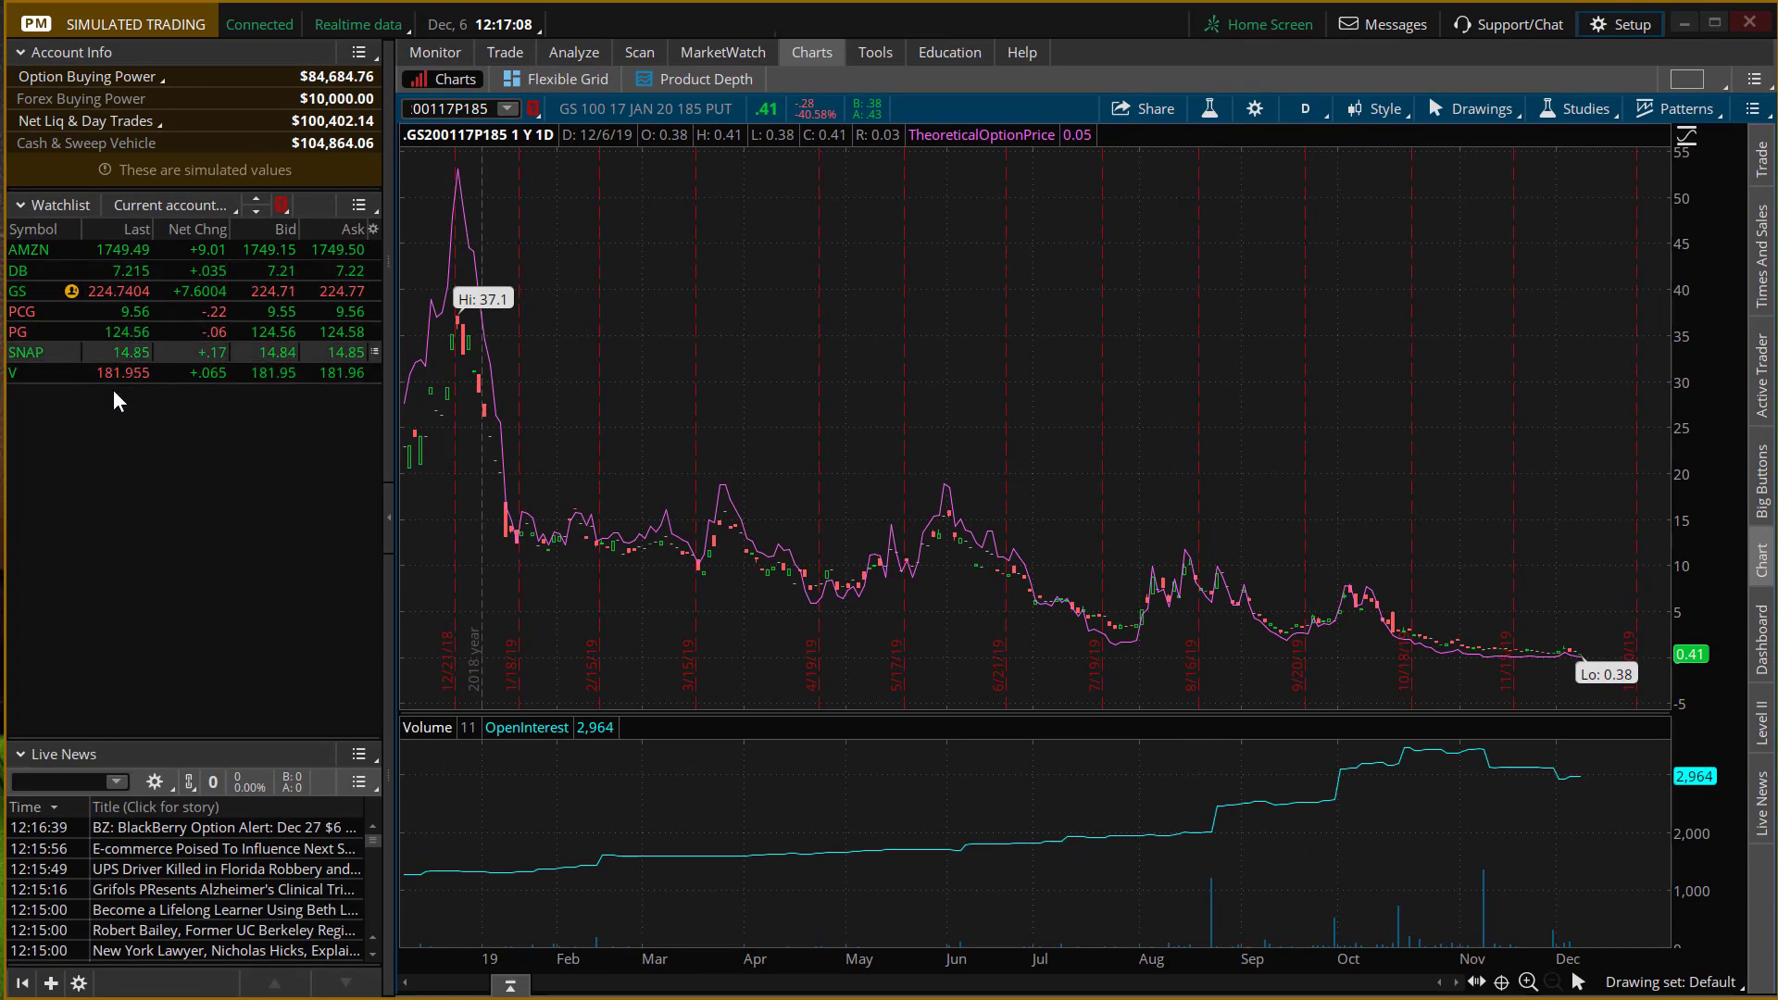
- Chart AMZN, then view its 1660/1700/1850/1885 iron condor risk profile
click(118, 251)
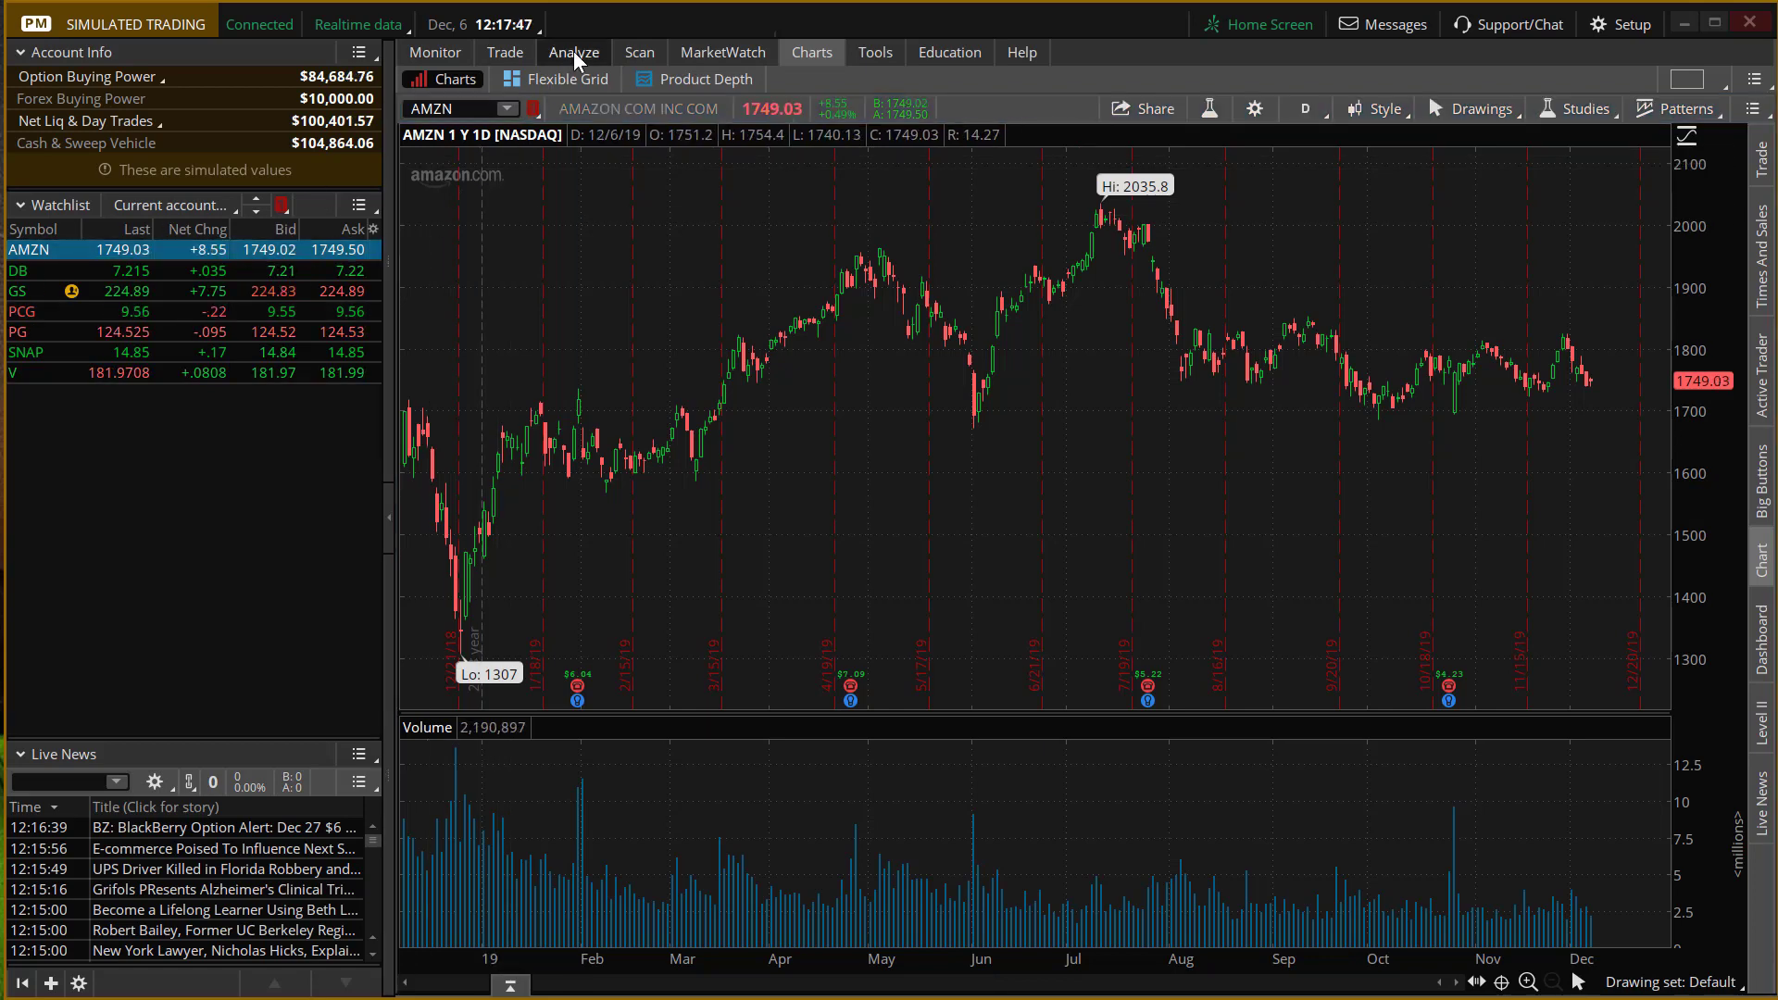
click(574, 52)
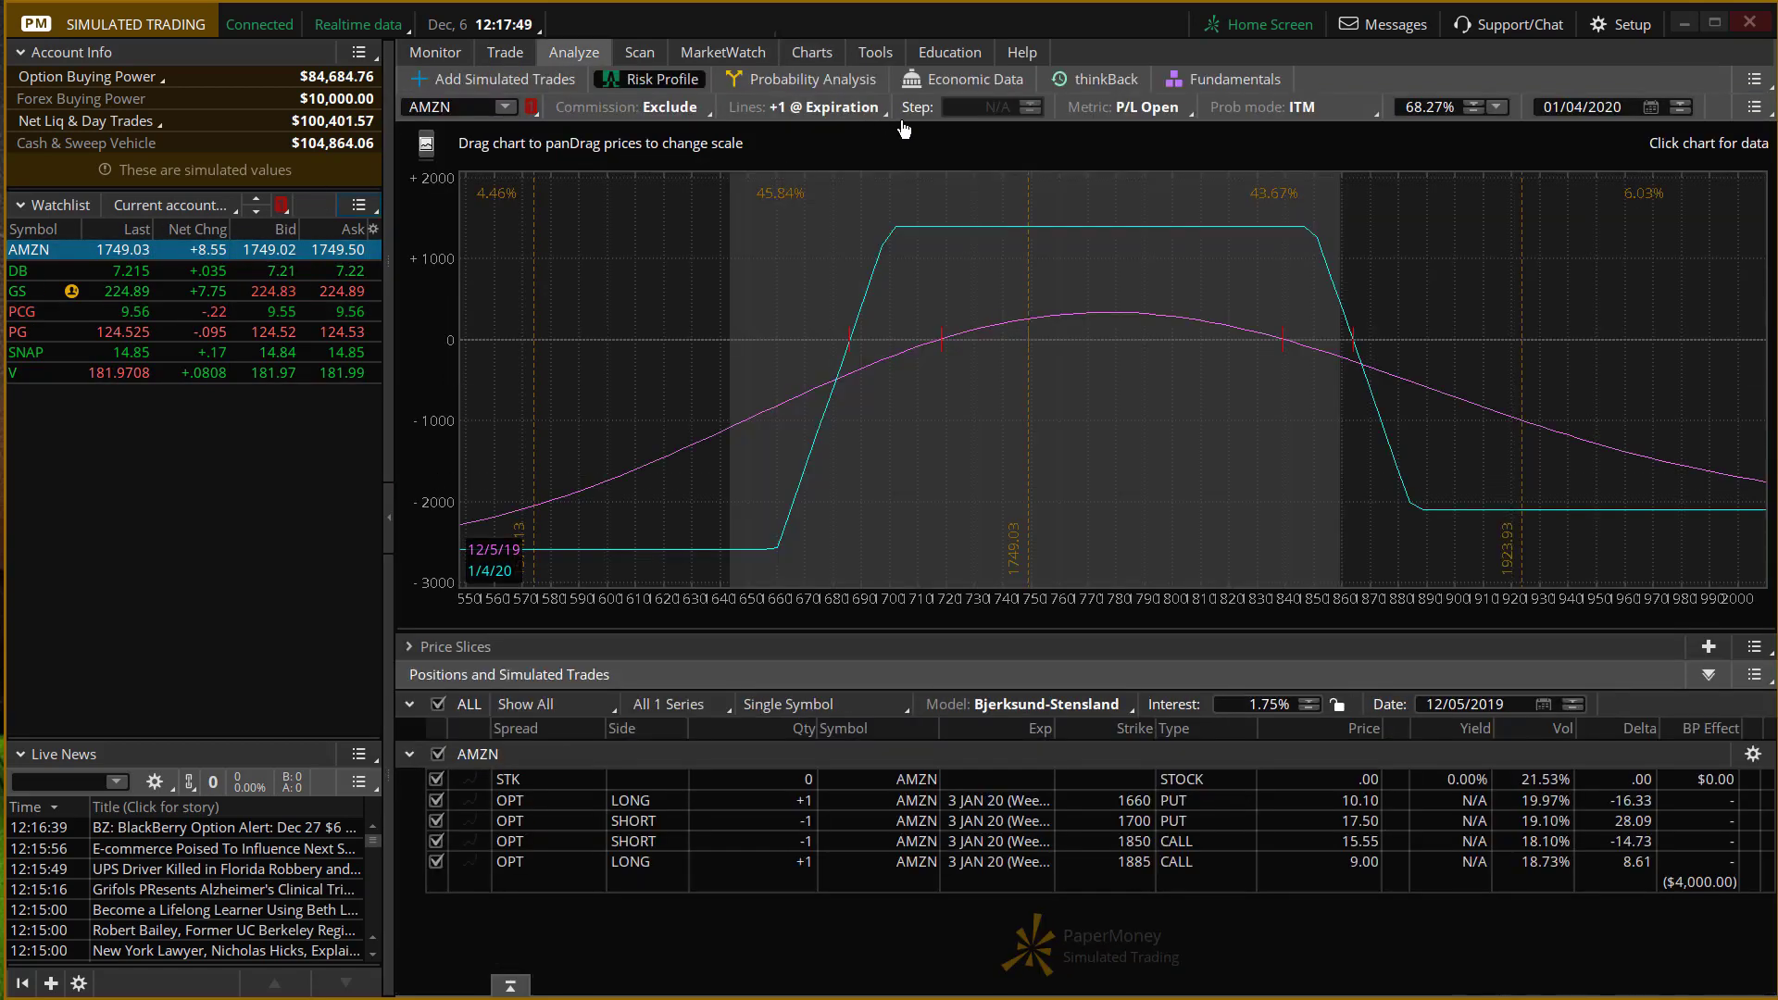
- Browse the Economic Data, thinkBack and Fundamentals pages
click(961, 83)
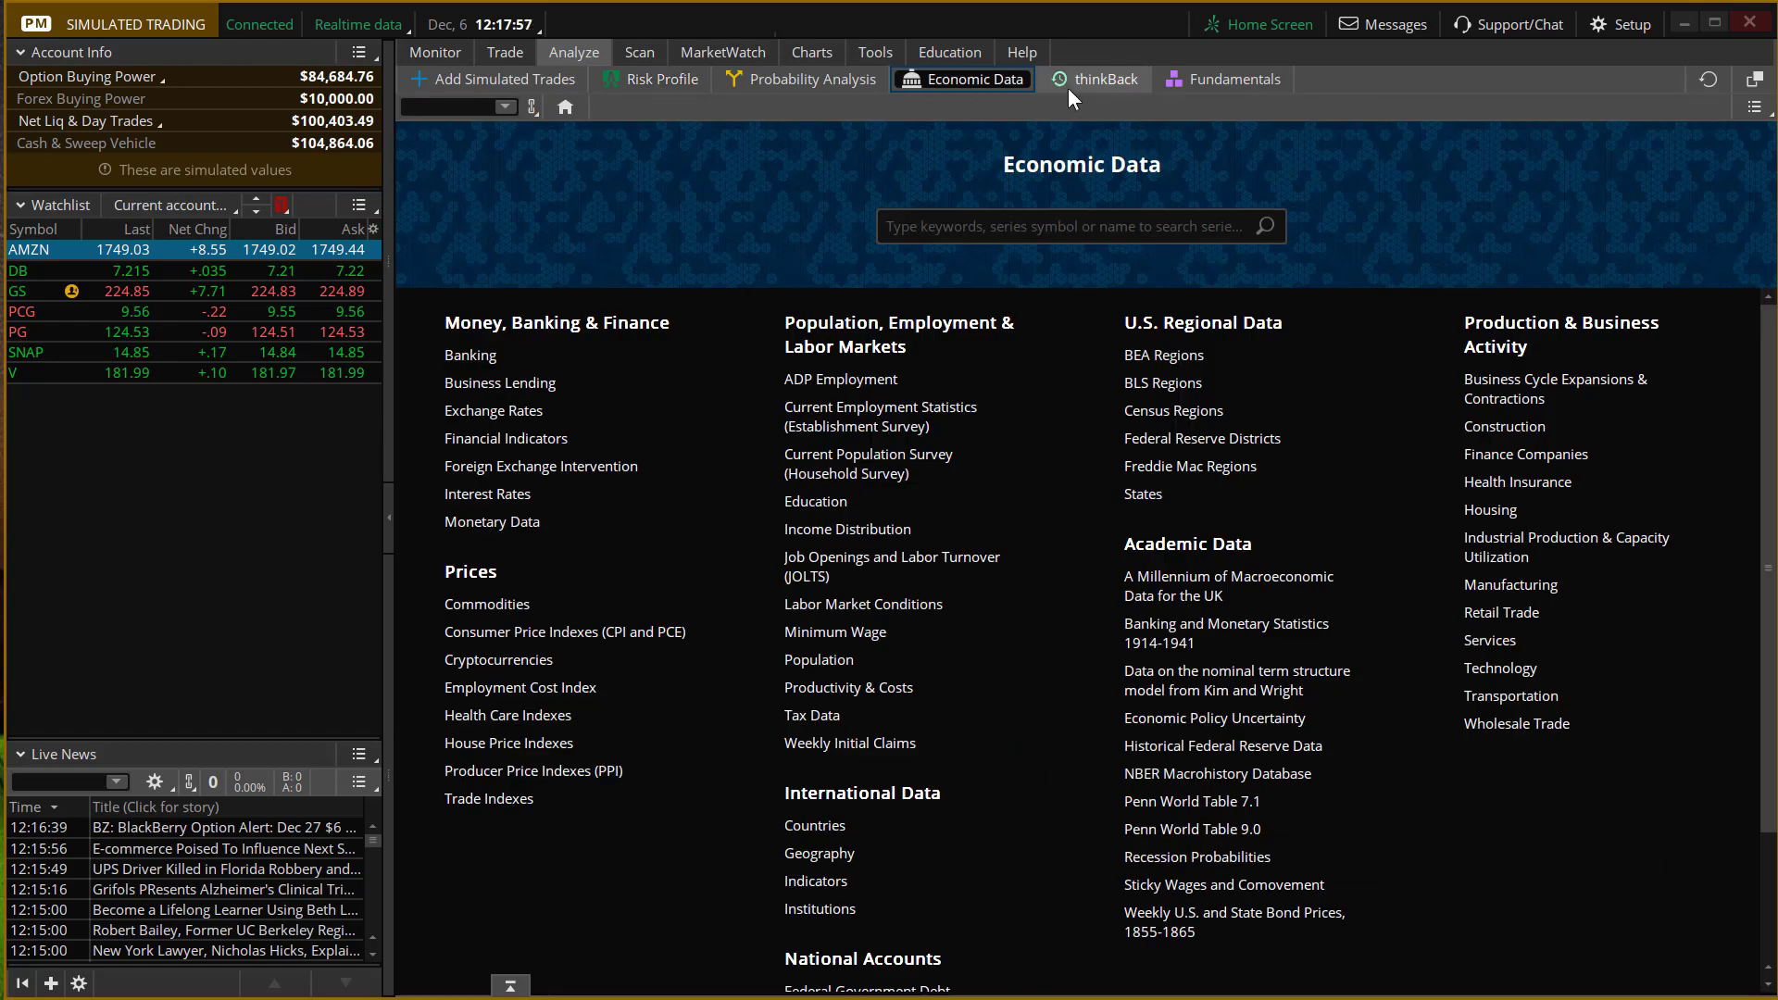
click(1085, 80)
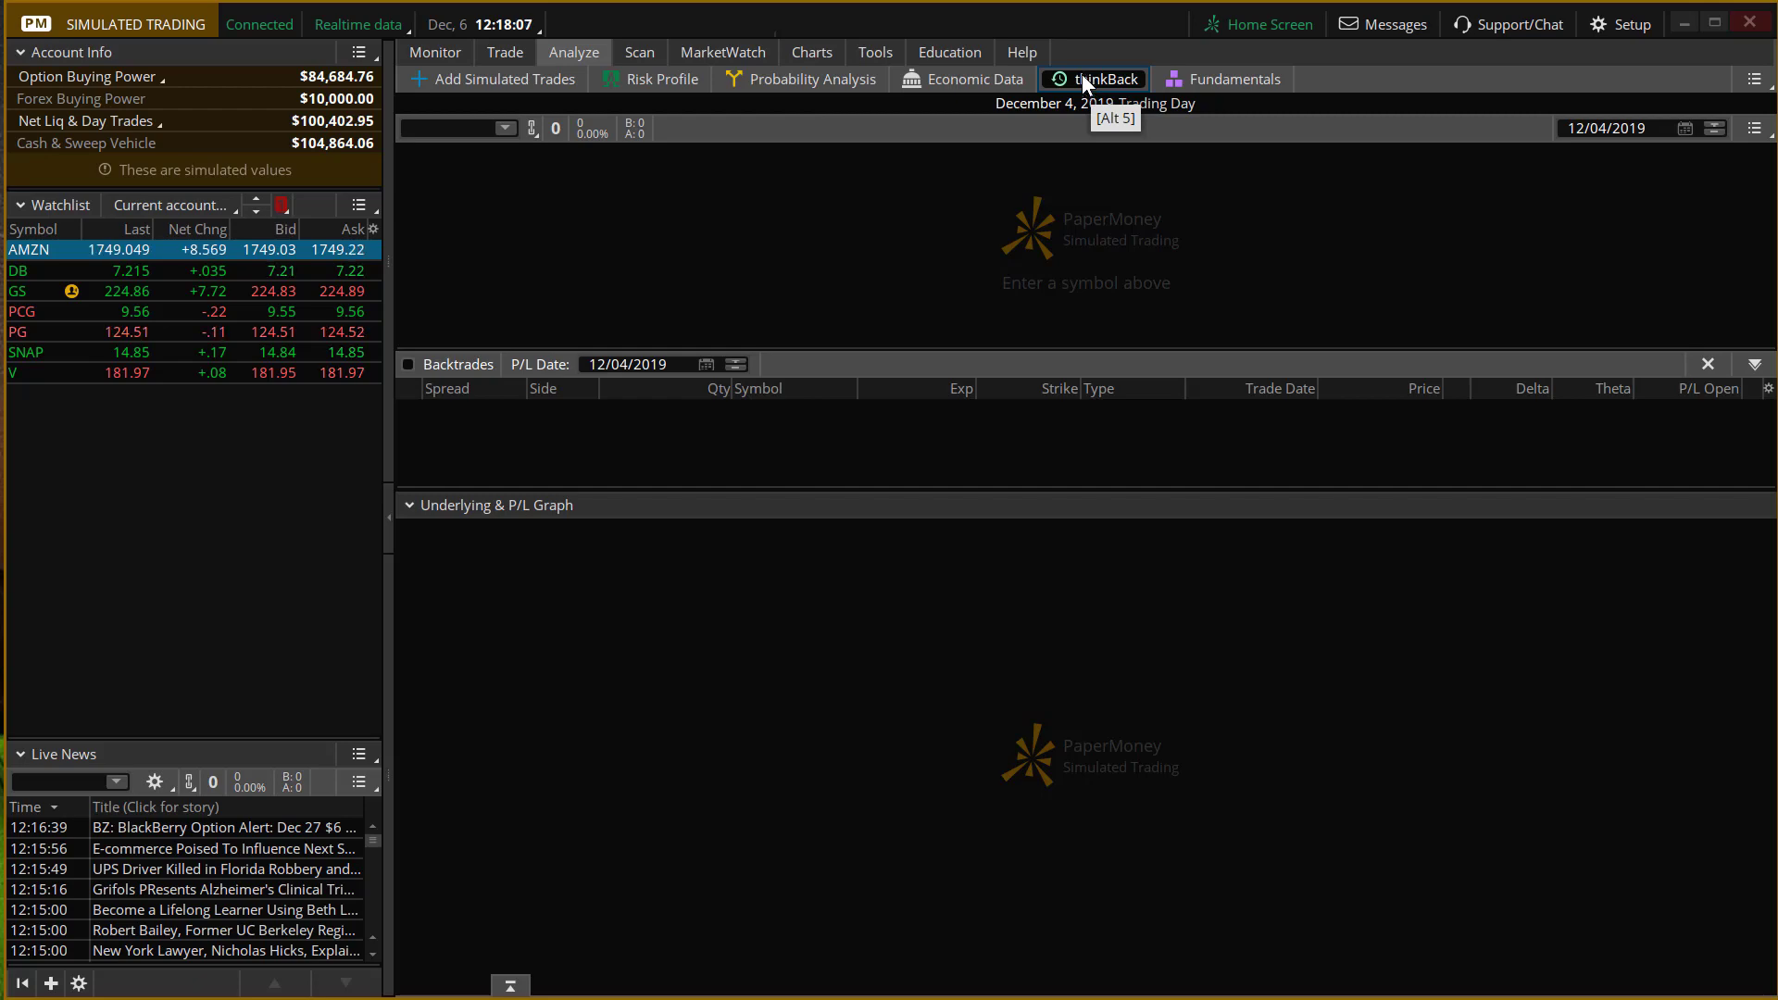
click(1211, 80)
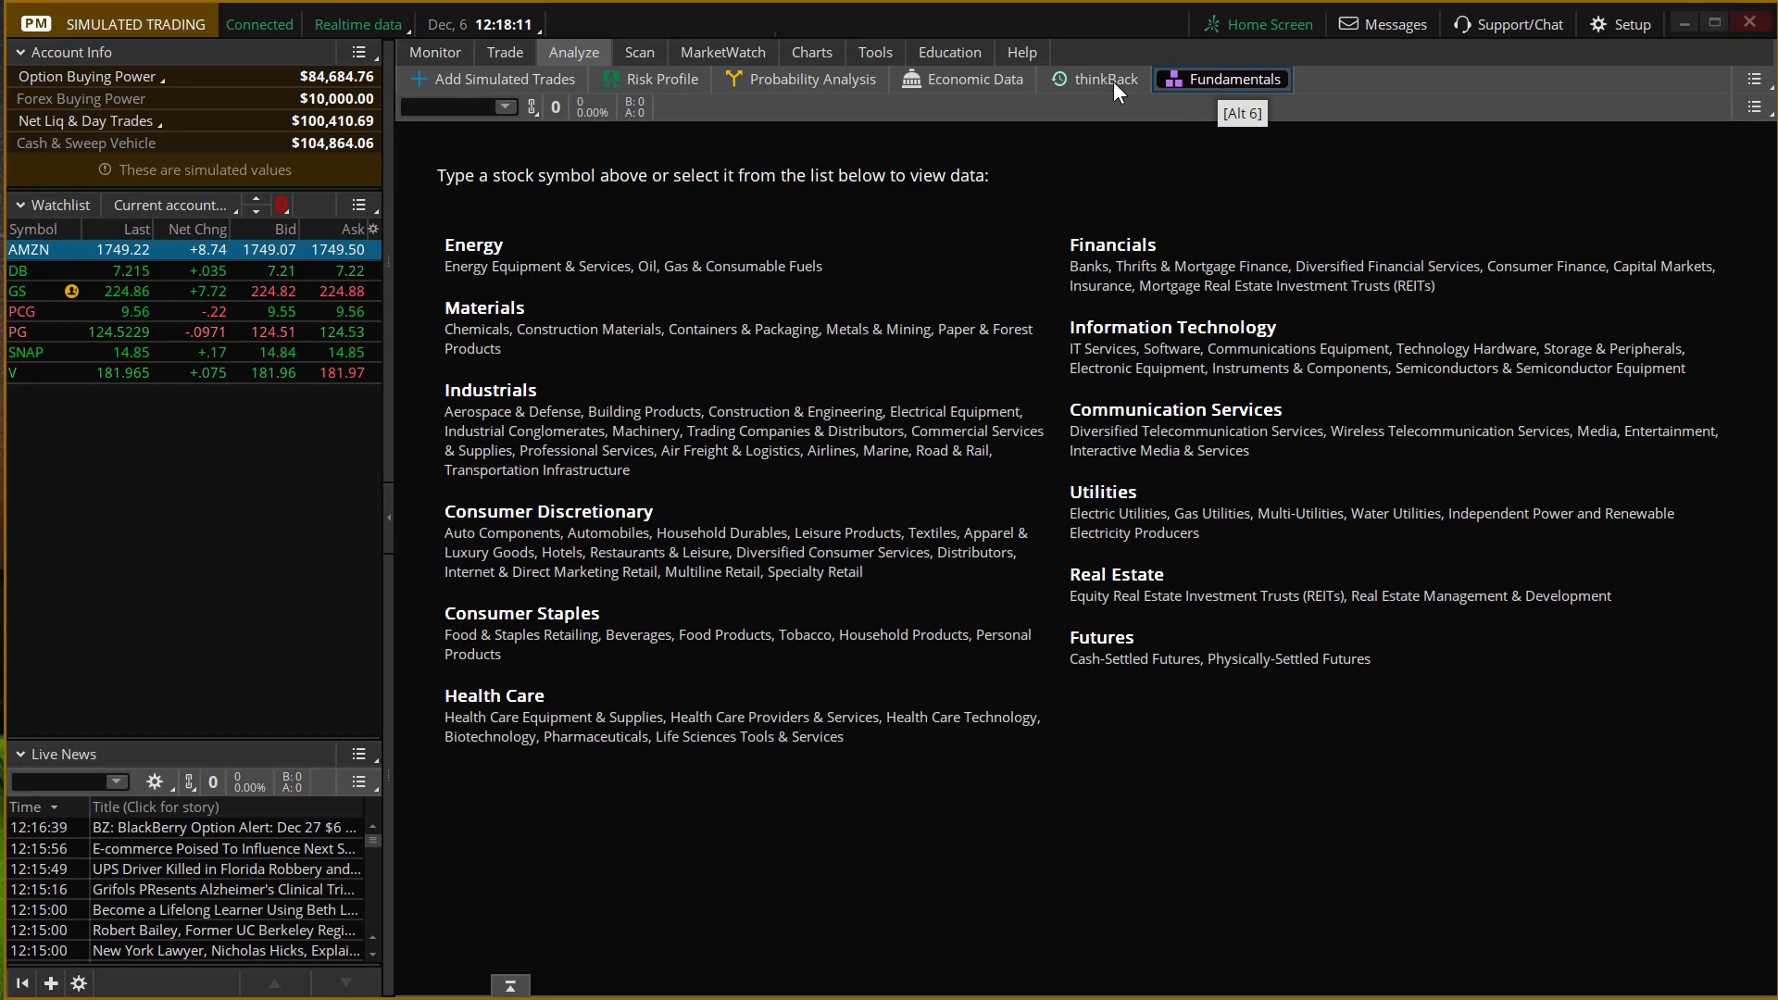
- Load DB fundamentals from the watchlist, then show DB's option chain for simulated trades
click(19, 270)
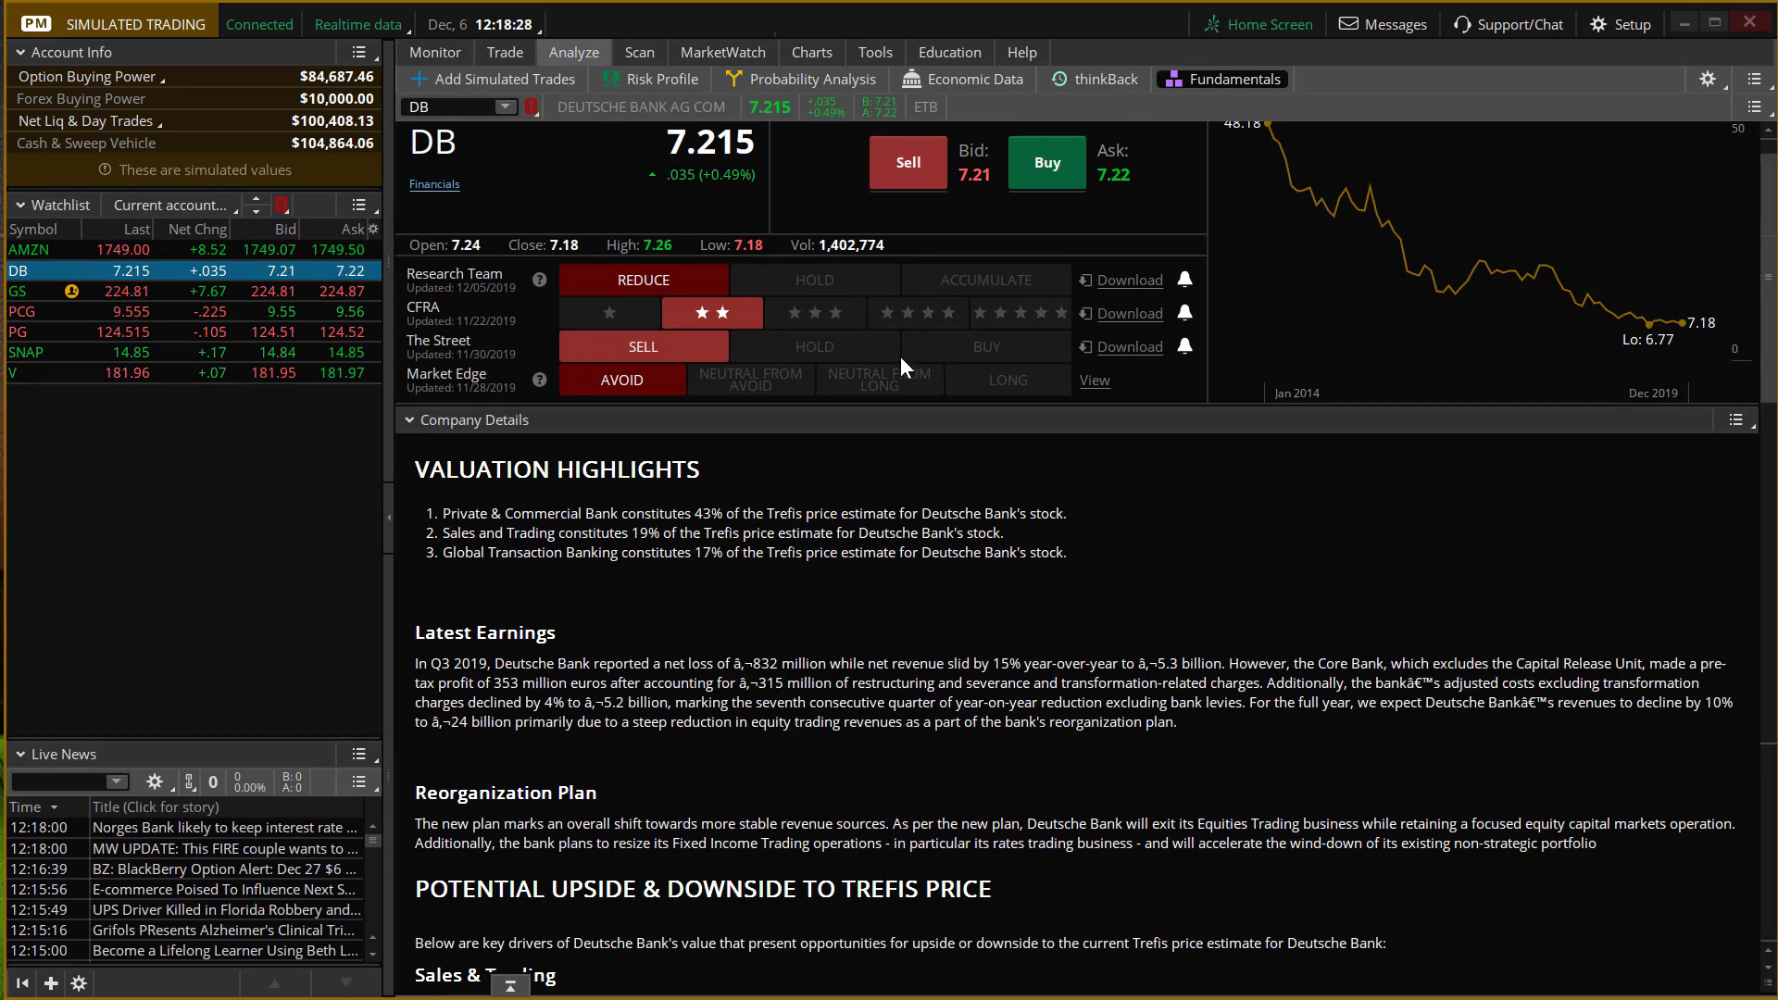
scroll(899, 357, down, 4)
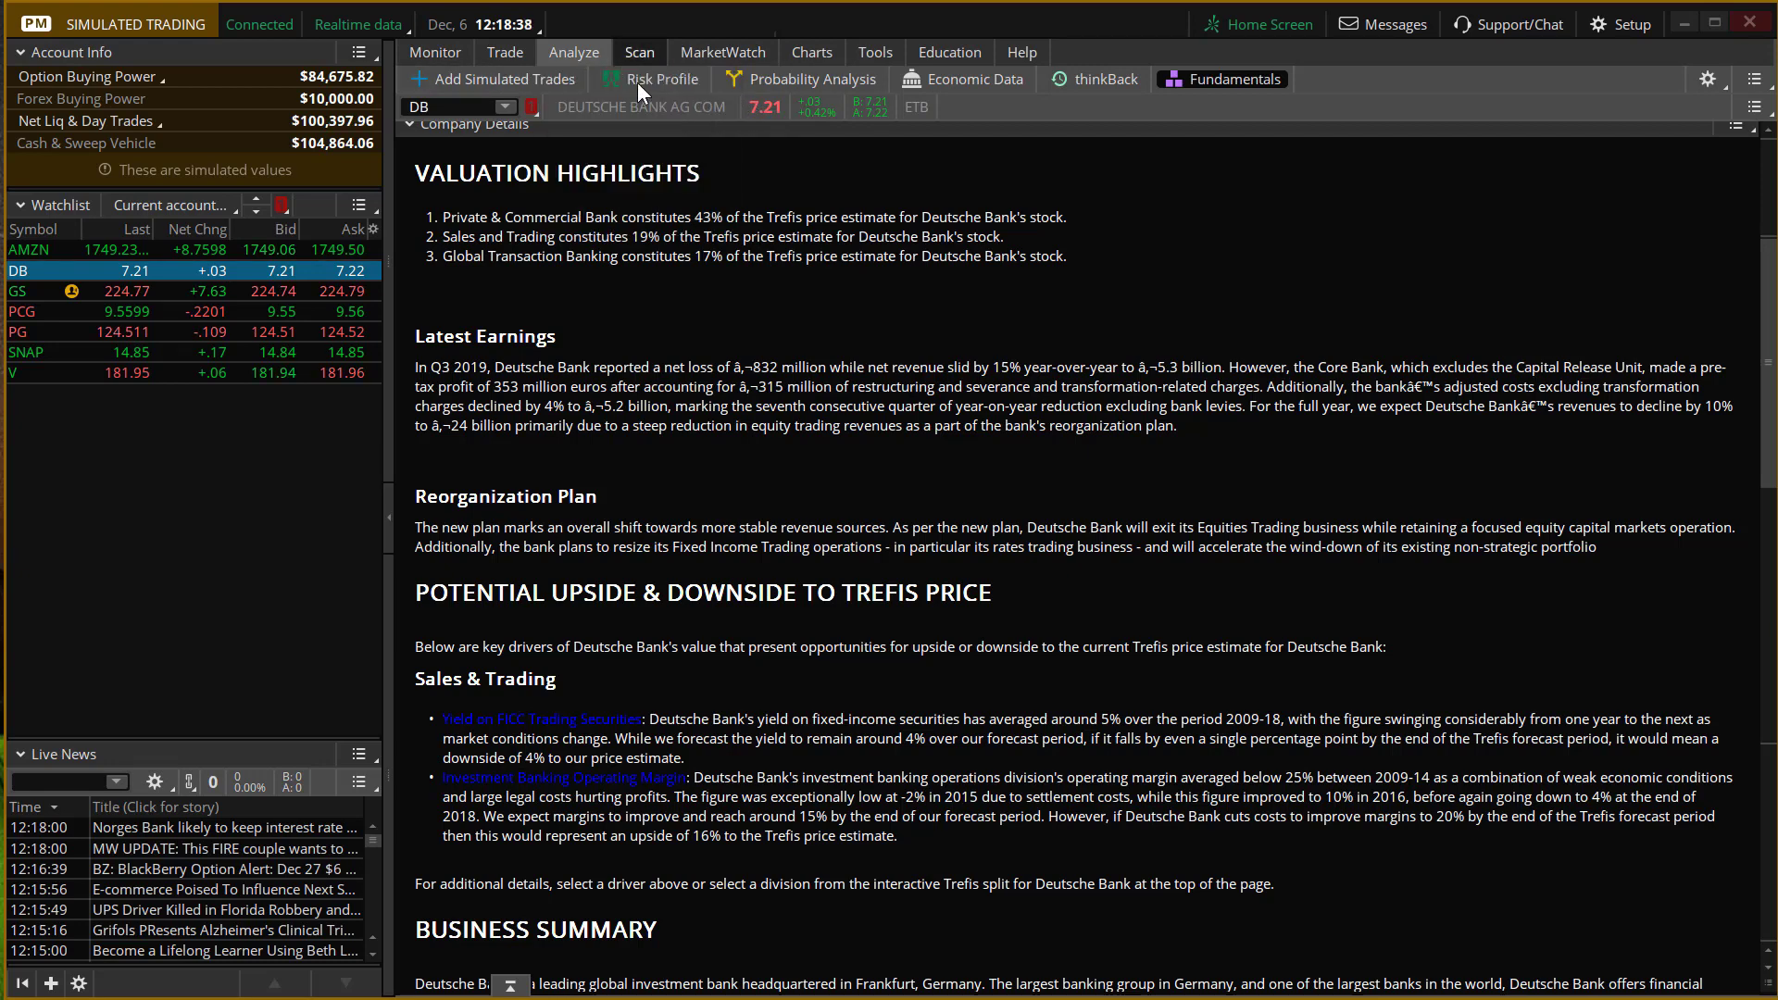
click(502, 75)
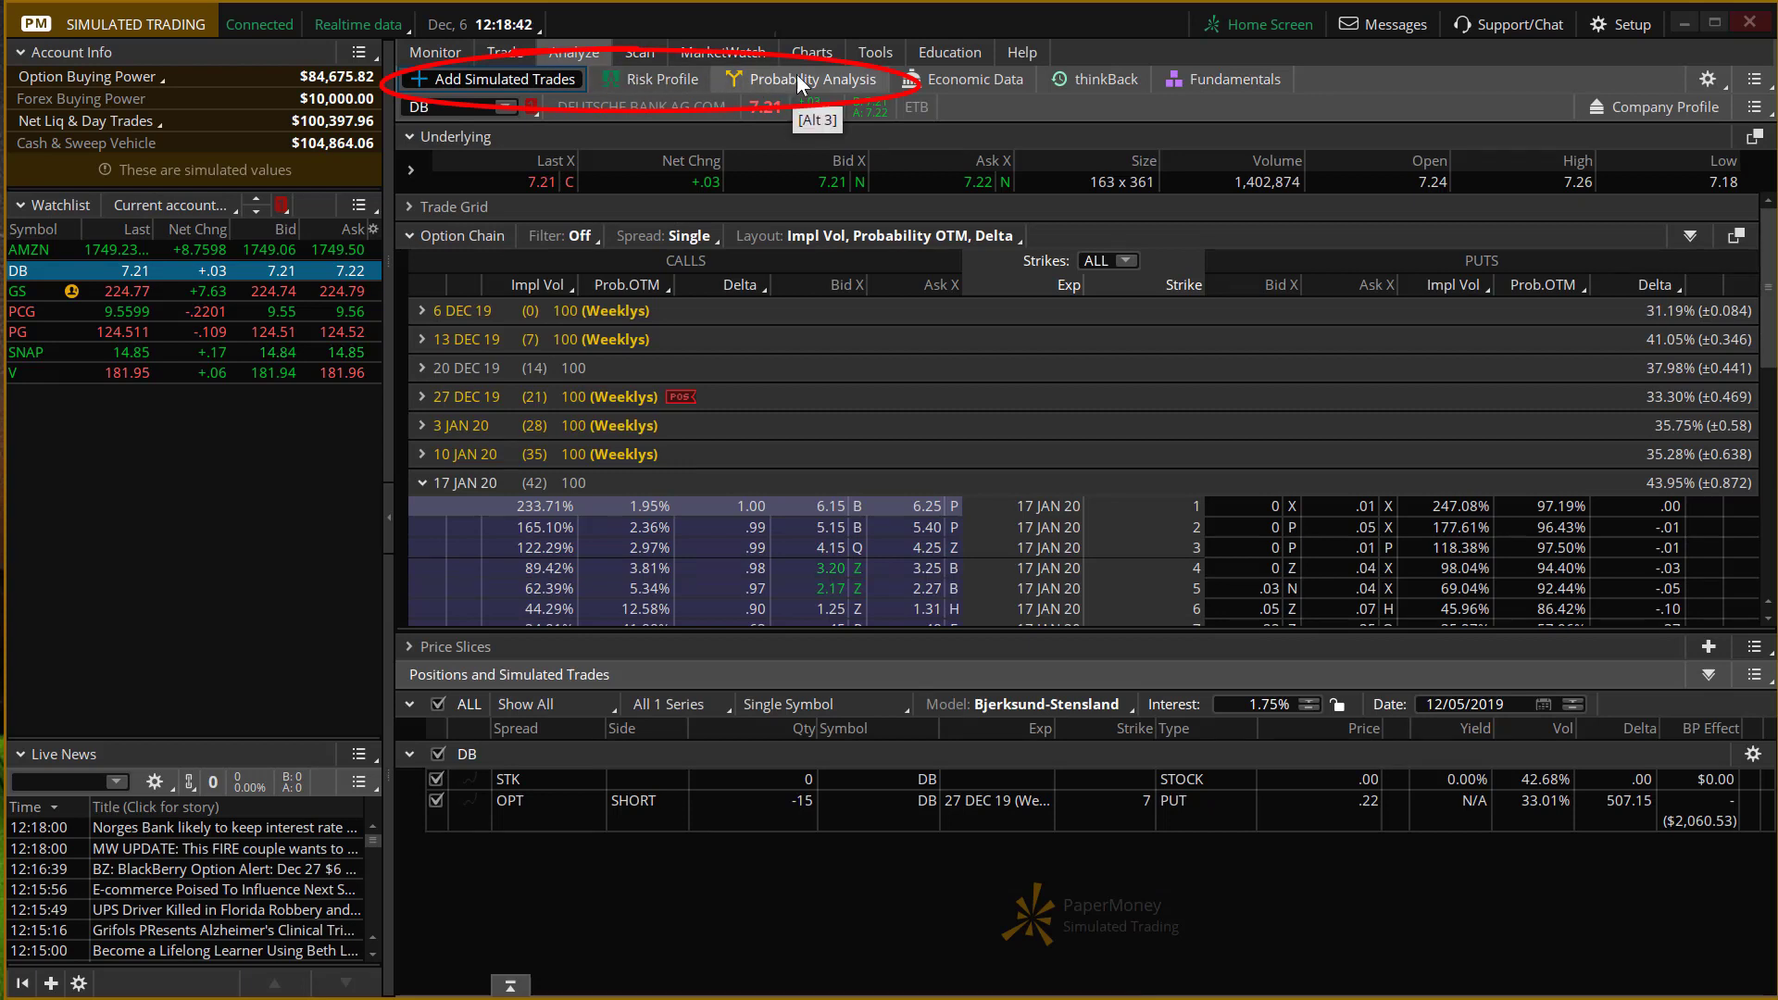
- Detach the Analyze panel into its own maximized window
click(1756, 88)
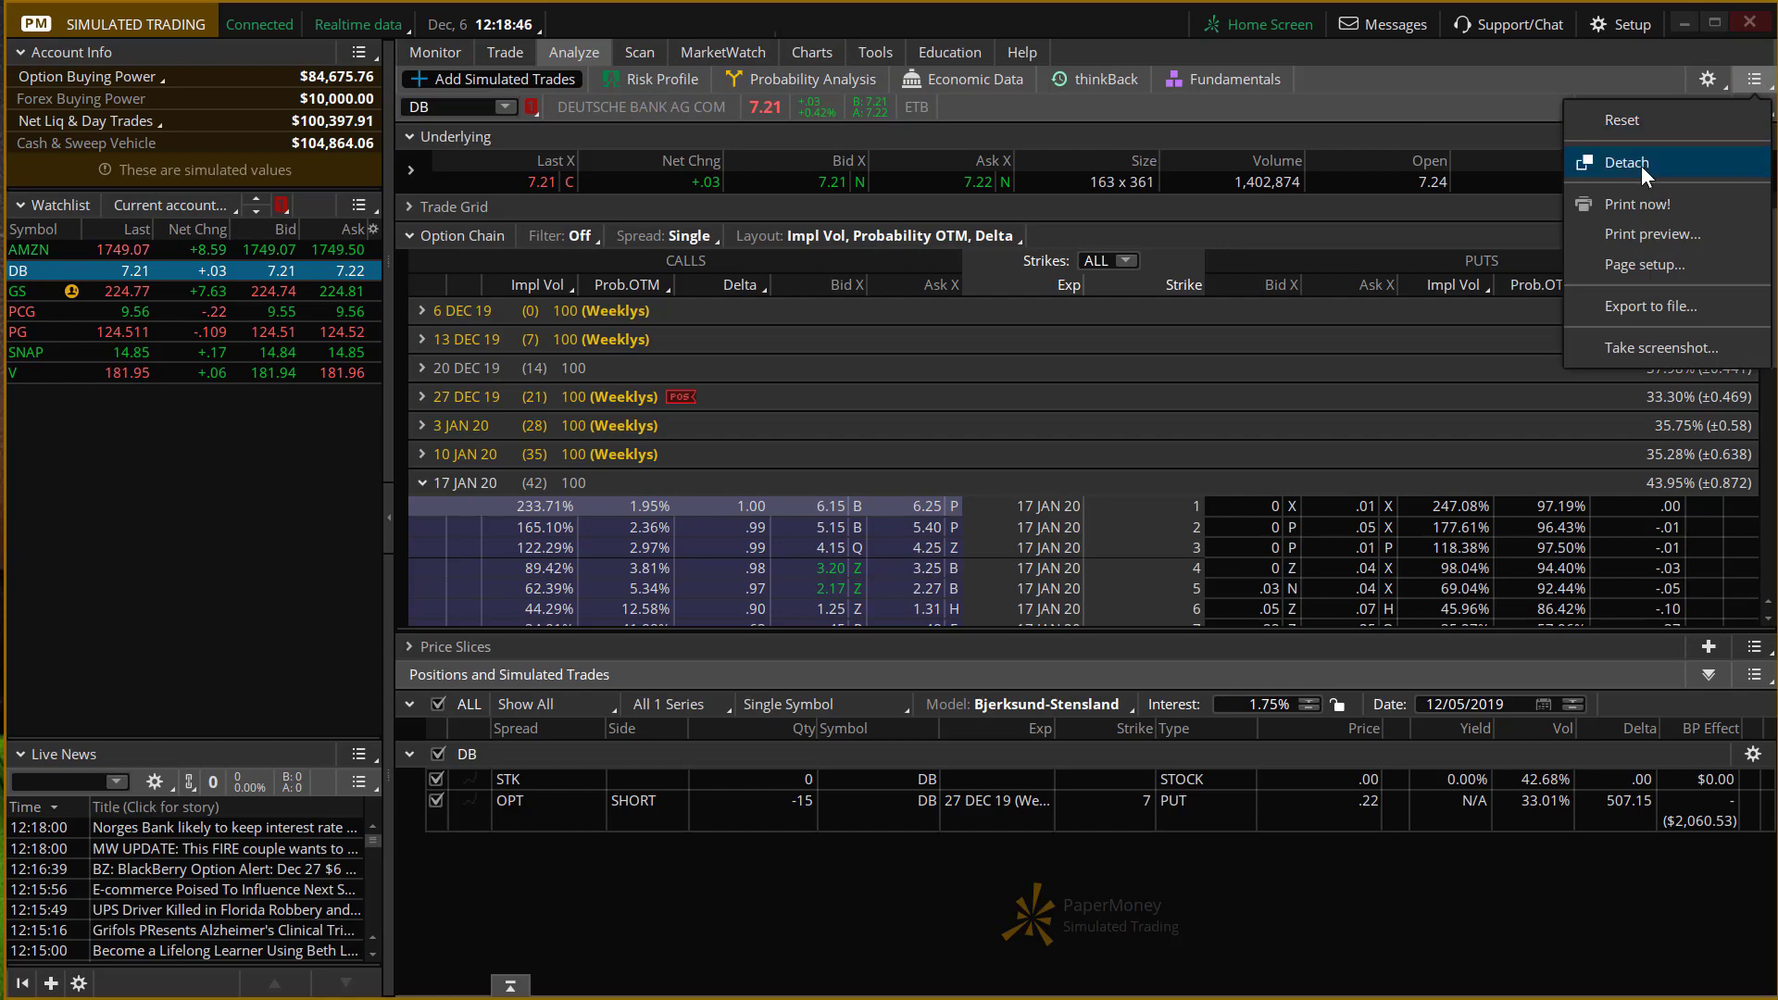
click(1565, 168)
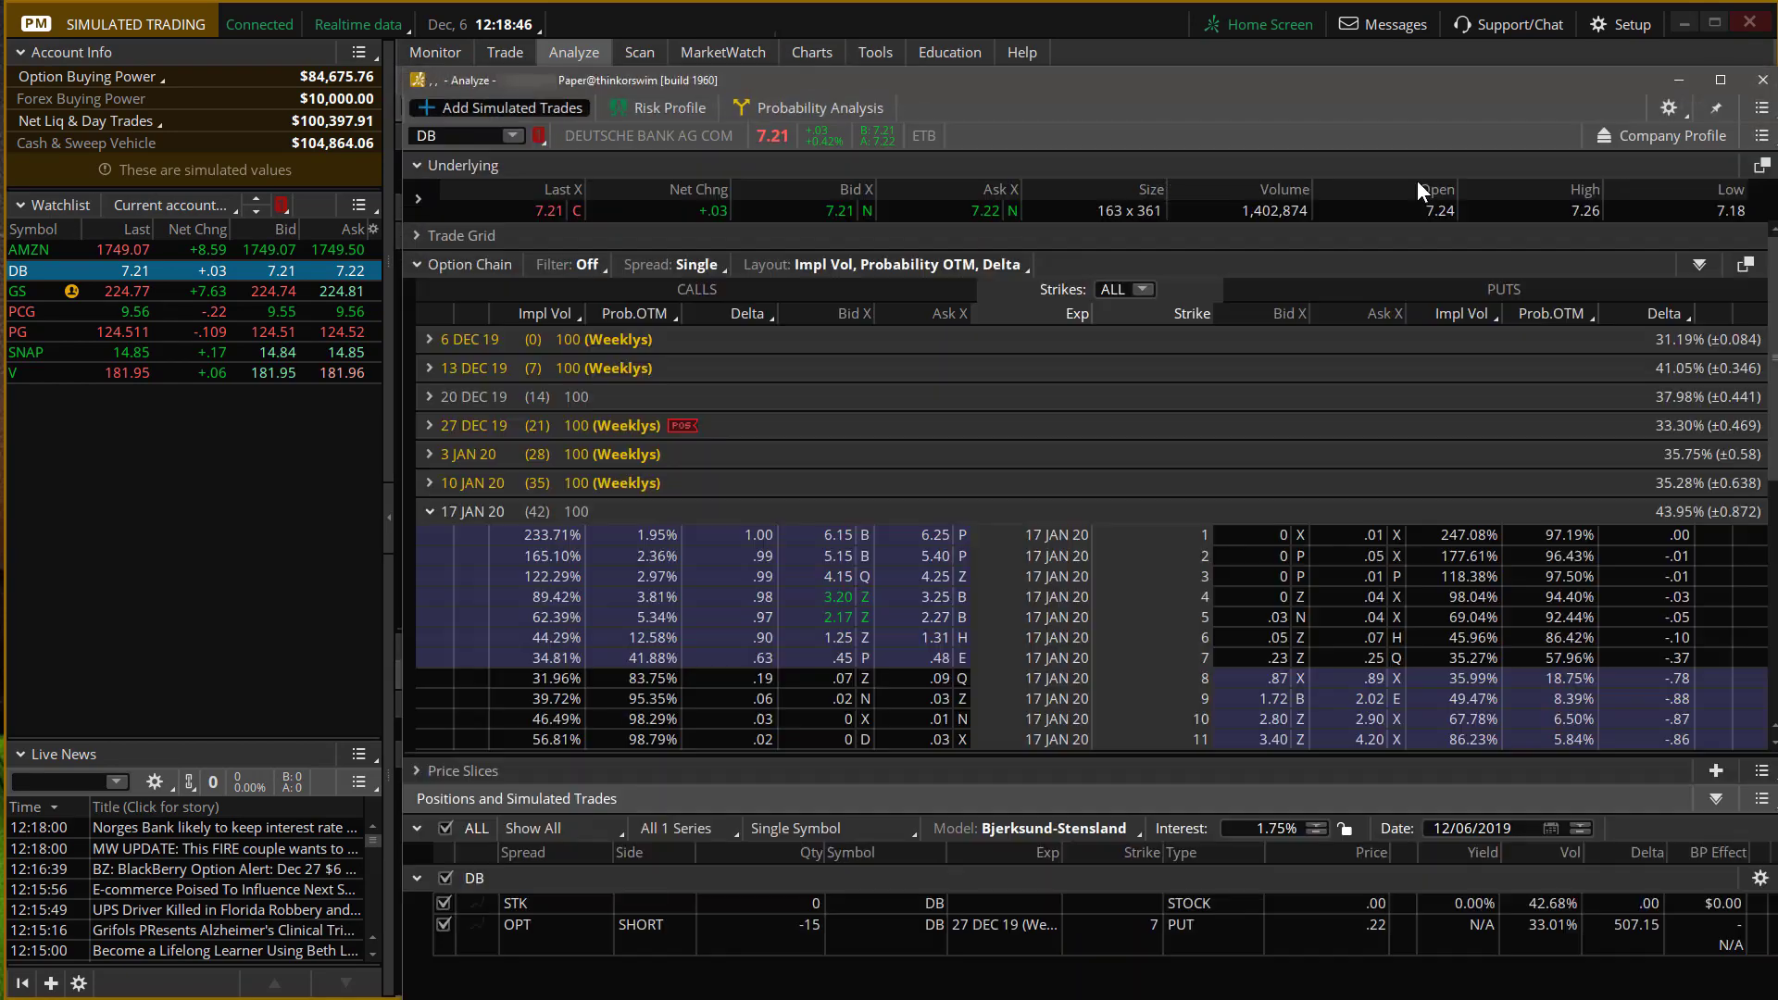
double_click(1209, 91)
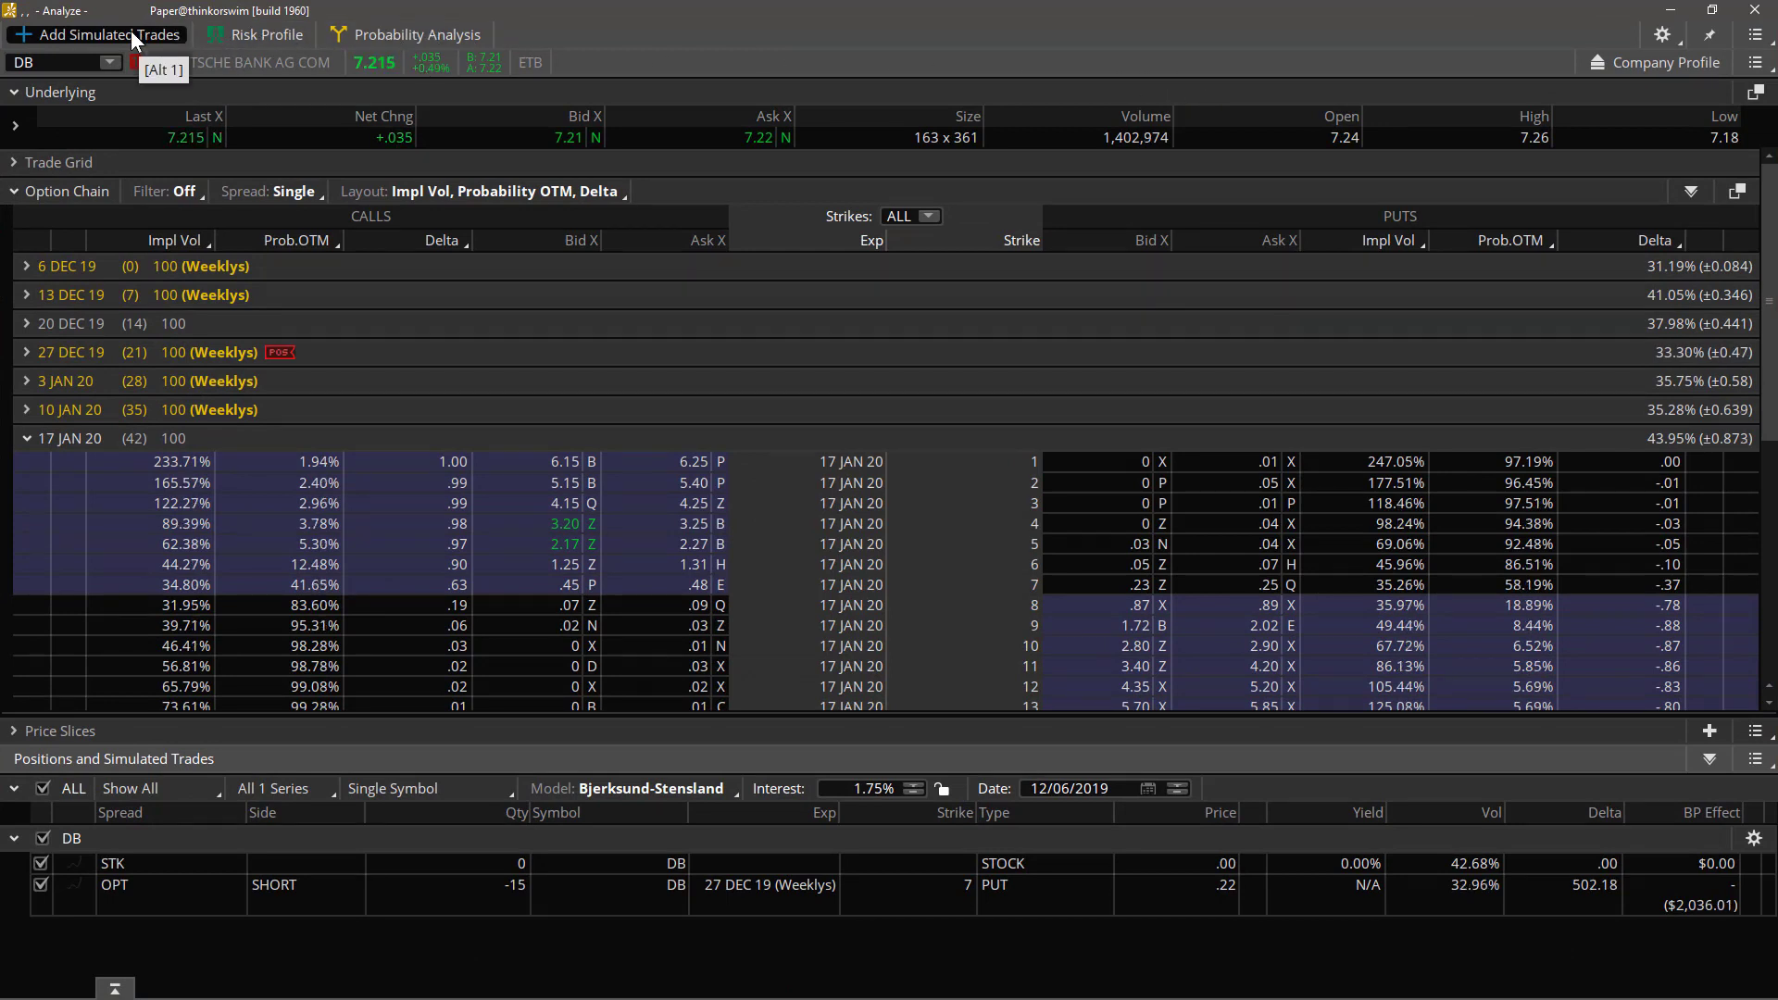
- Review DB's risk profile and probability analysis, ending on the risk profile graph
click(245, 39)
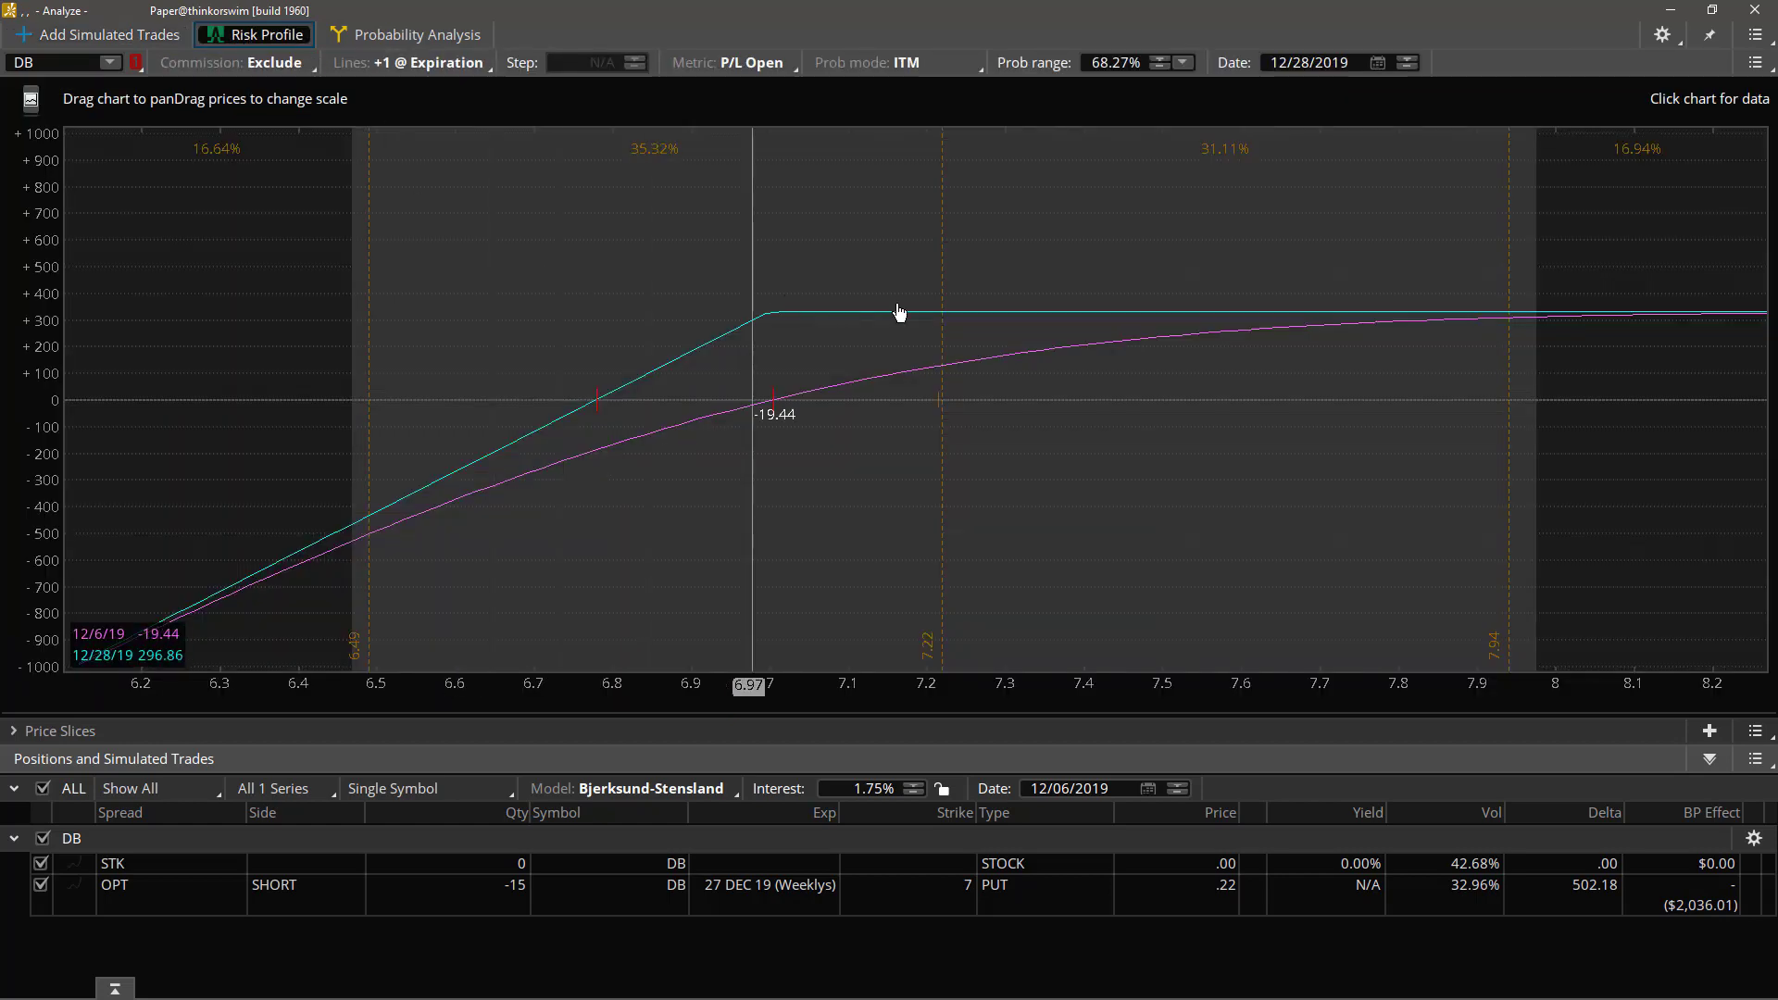
click(369, 30)
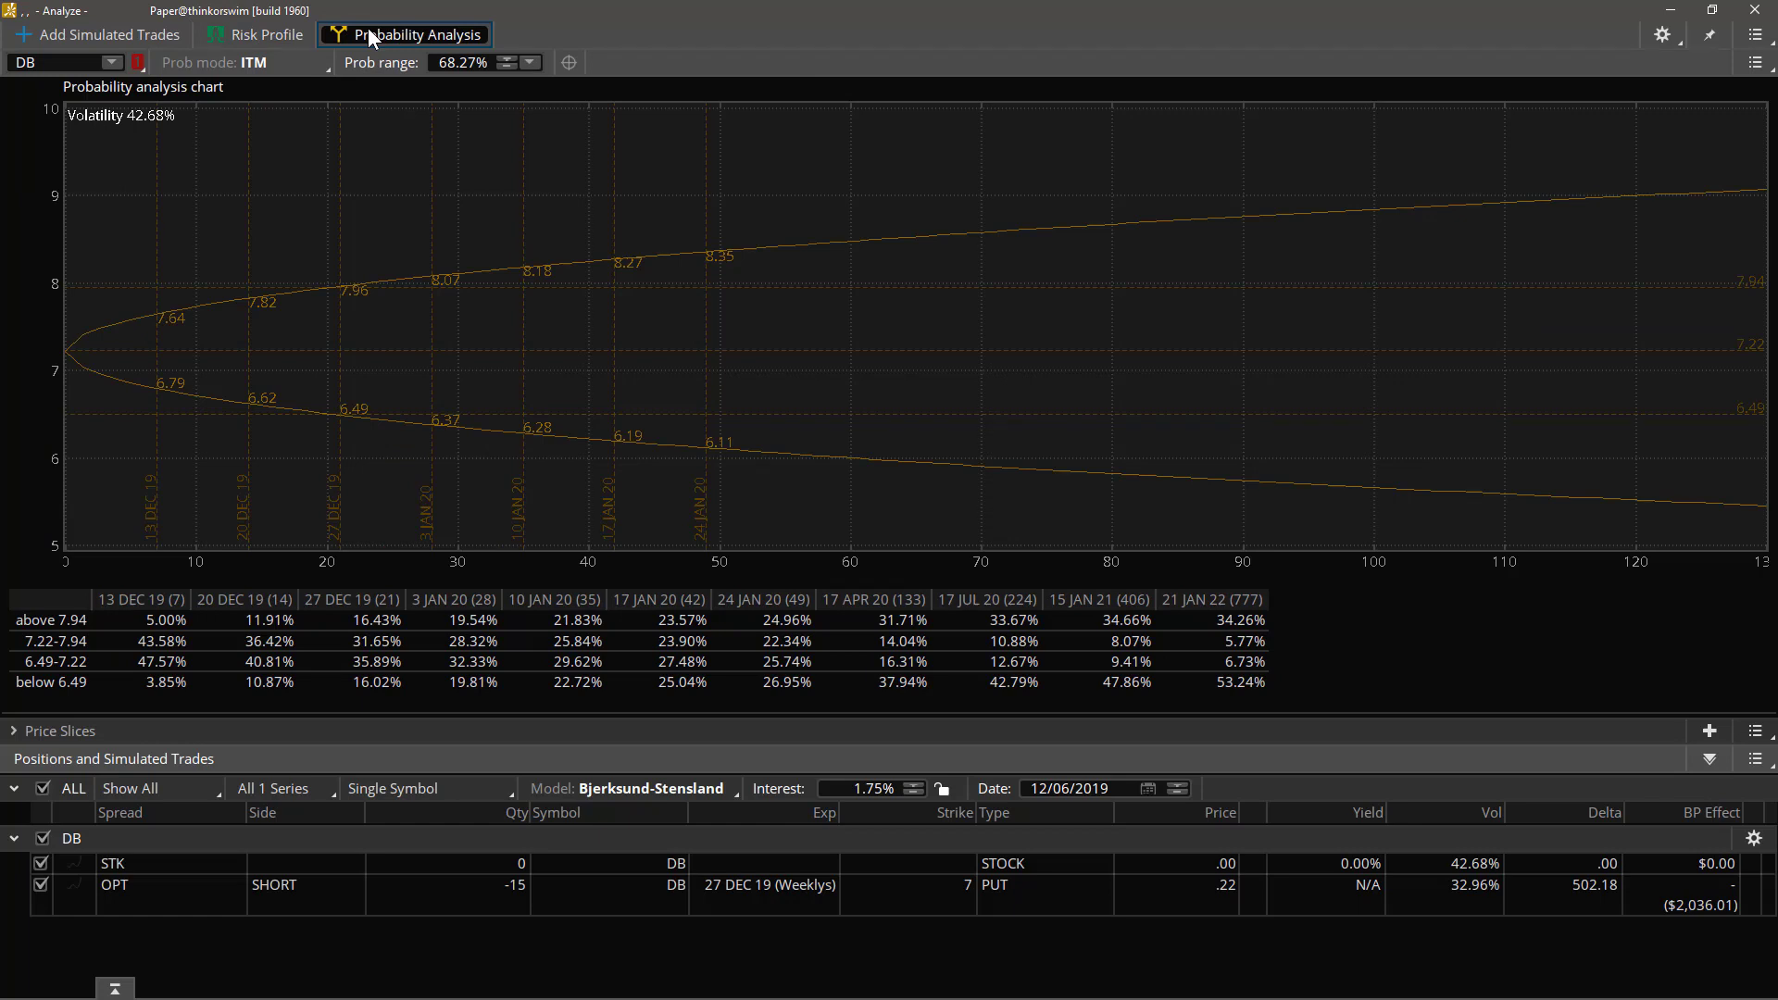
click(242, 36)
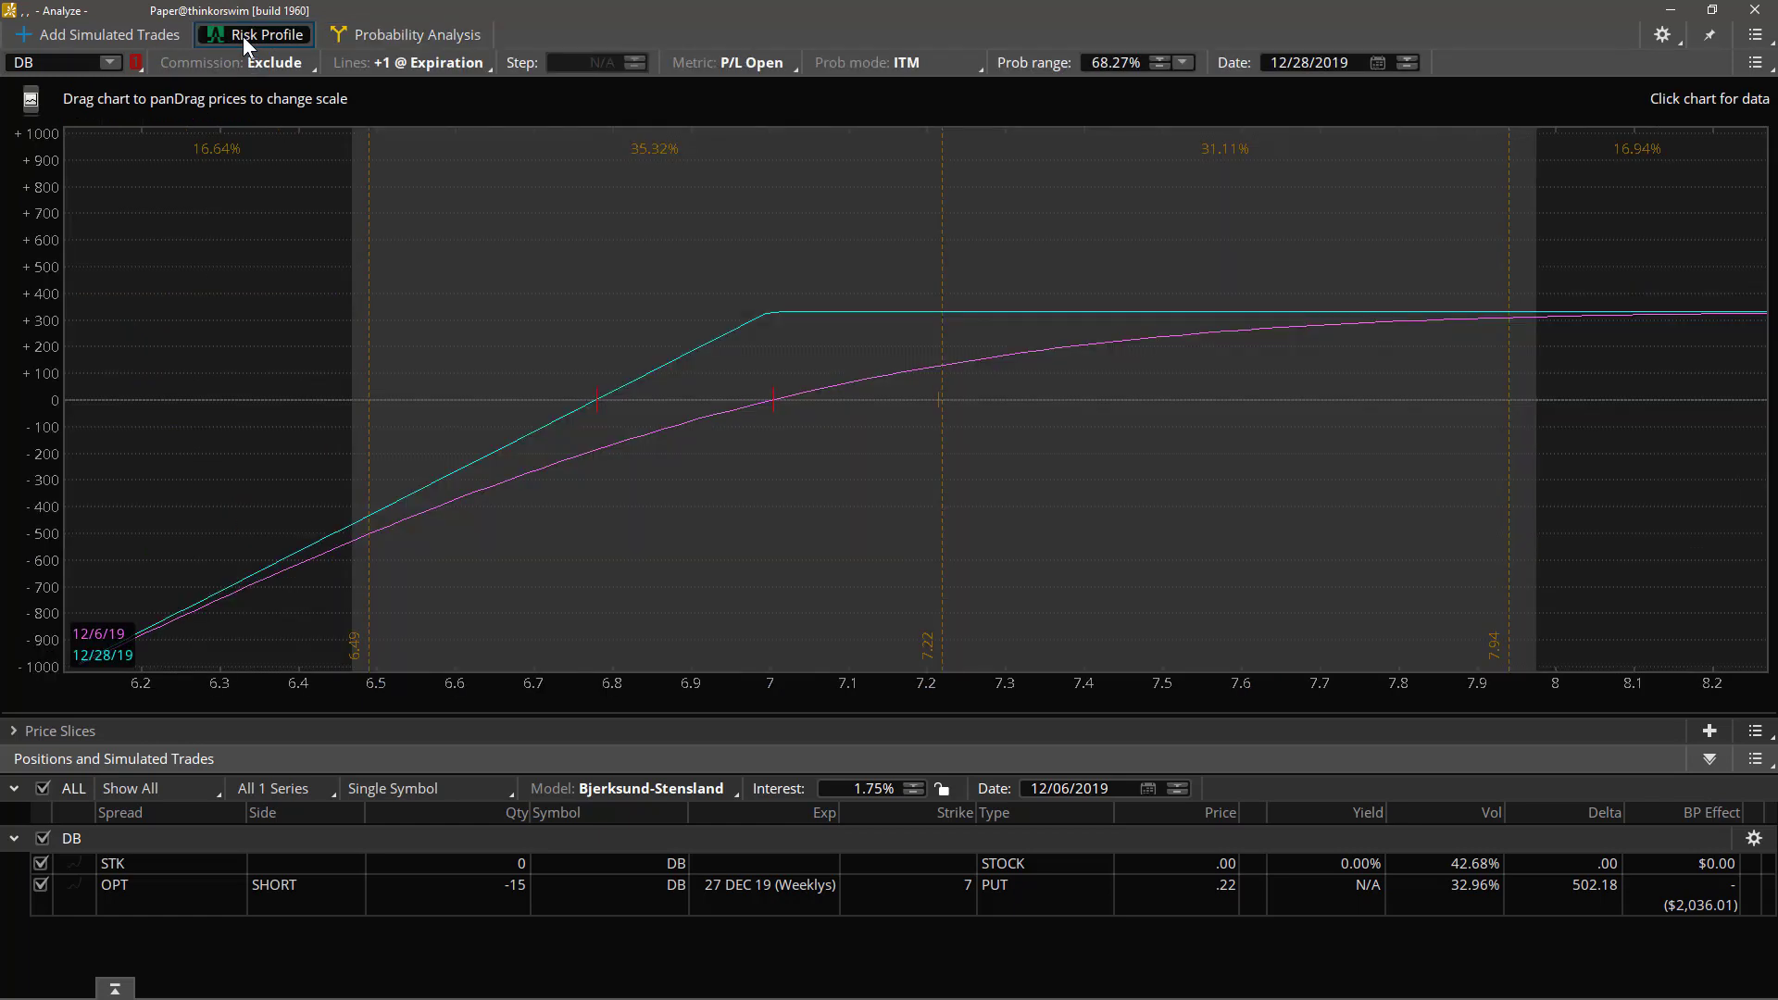